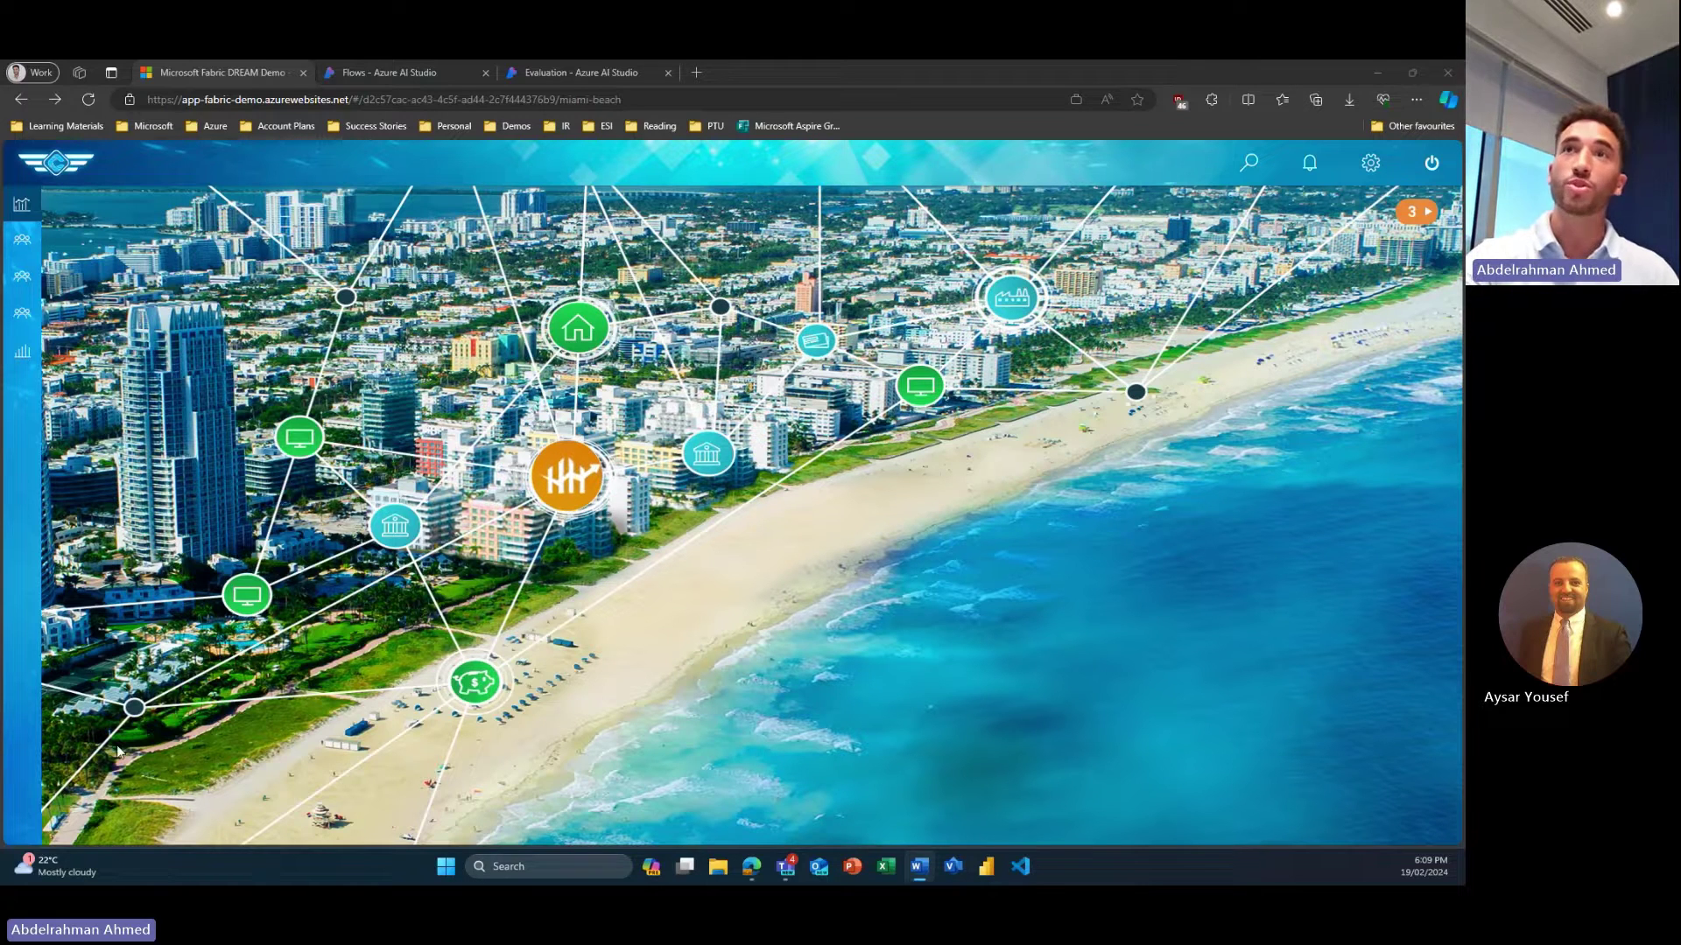
{"action": "left_click", "coordinate": [561, 495]}
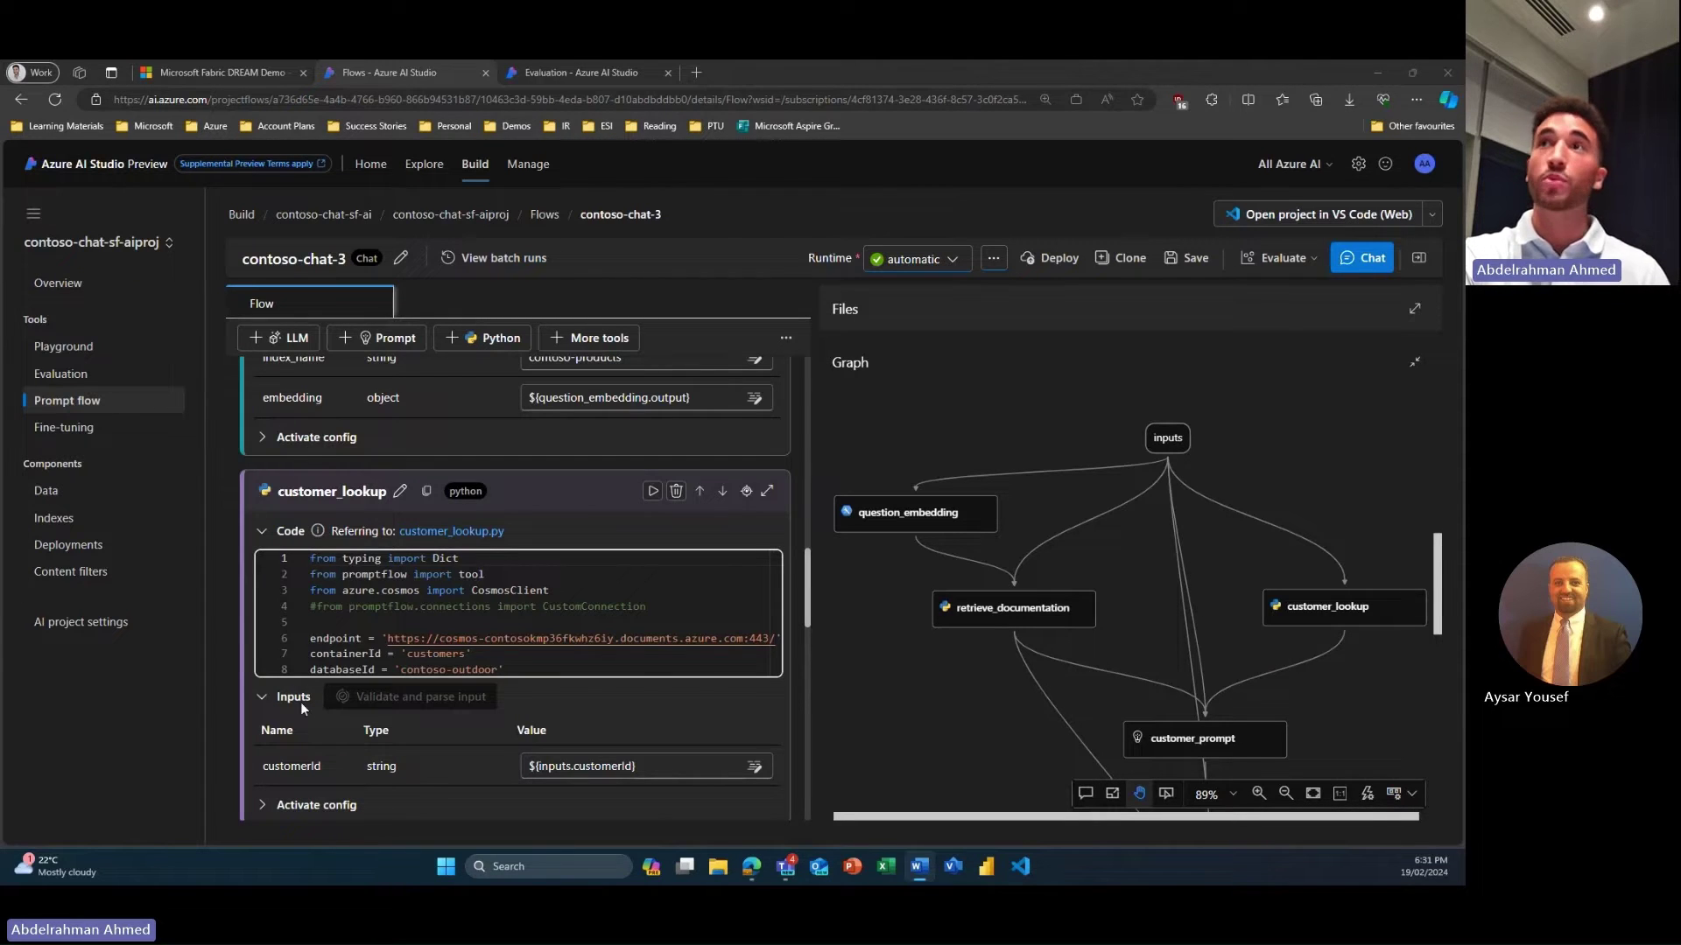
Examine the flow's inputs and its retrieve_documentation, customer_lookup and customer_prompt nodes through the graph
{"action": "left_click", "coordinate": [1166, 447]}
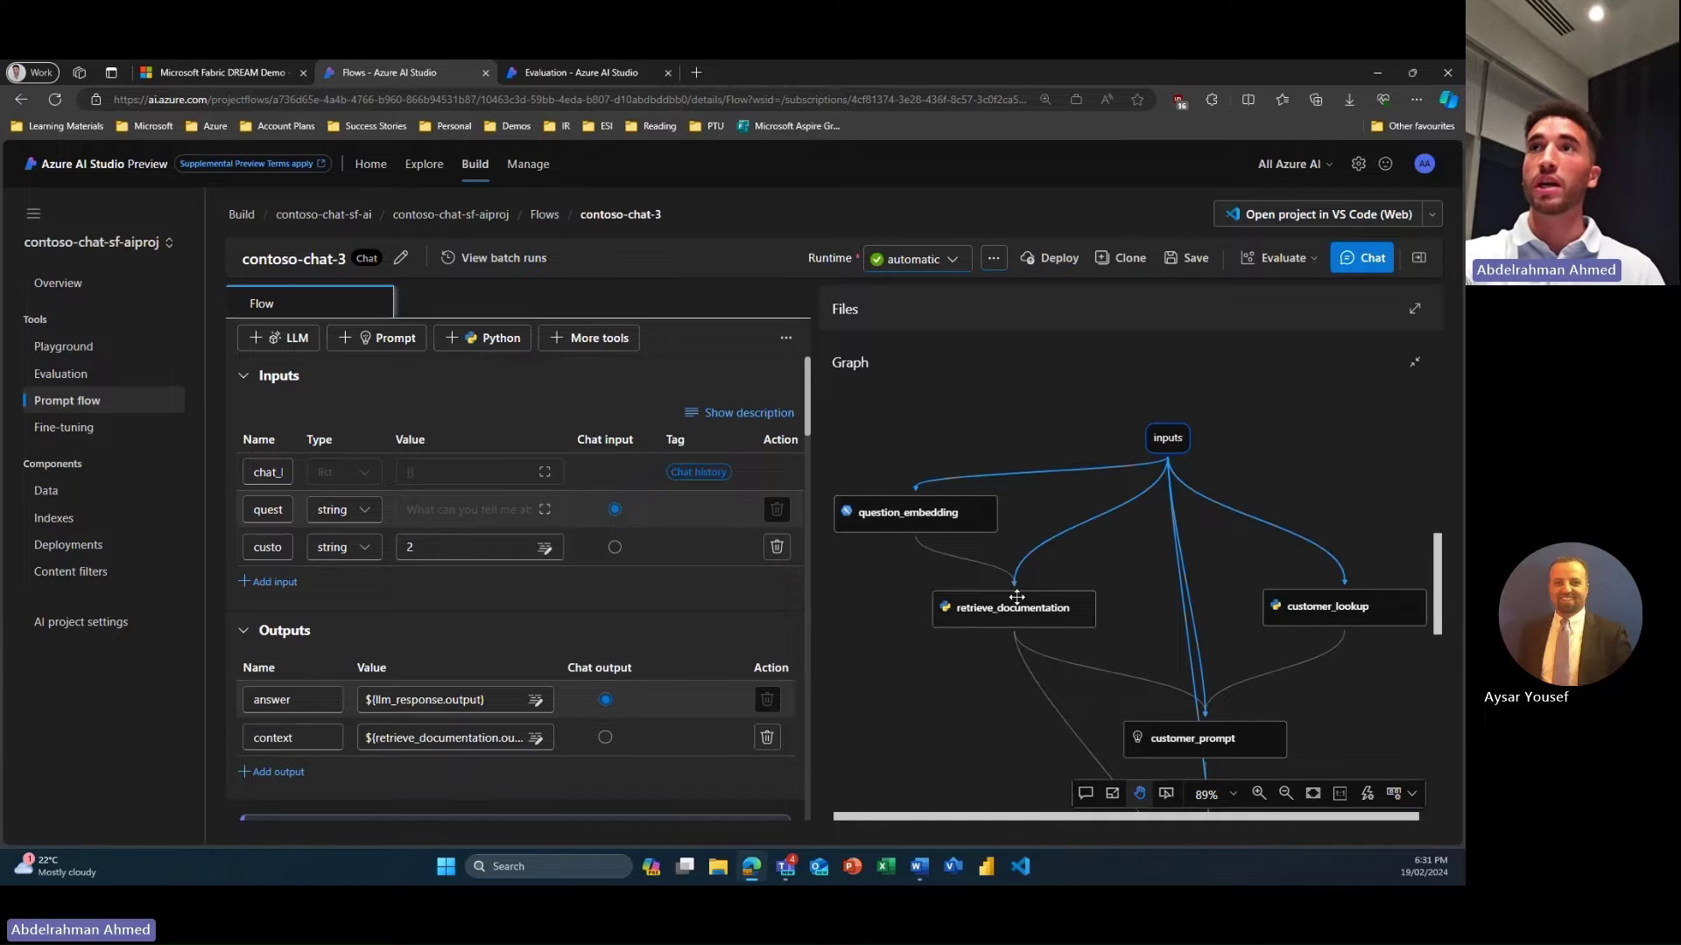
{"action": "left_click", "coordinate": [1017, 602]}
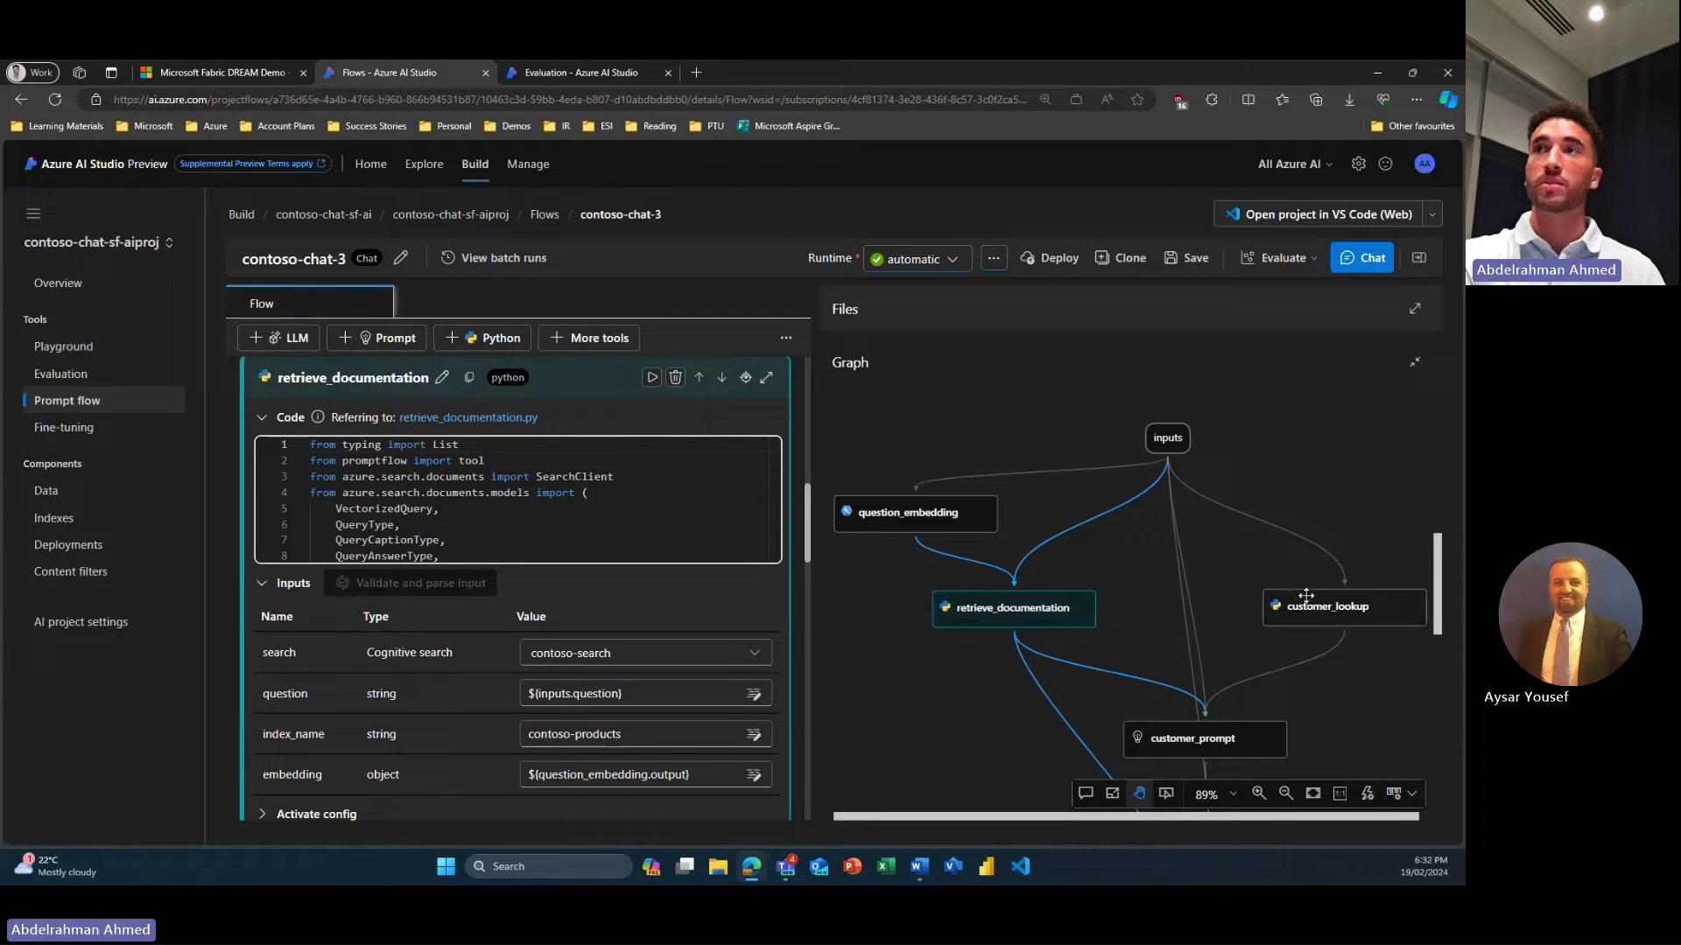
{"action": "left_click", "coordinate": [1308, 603]}
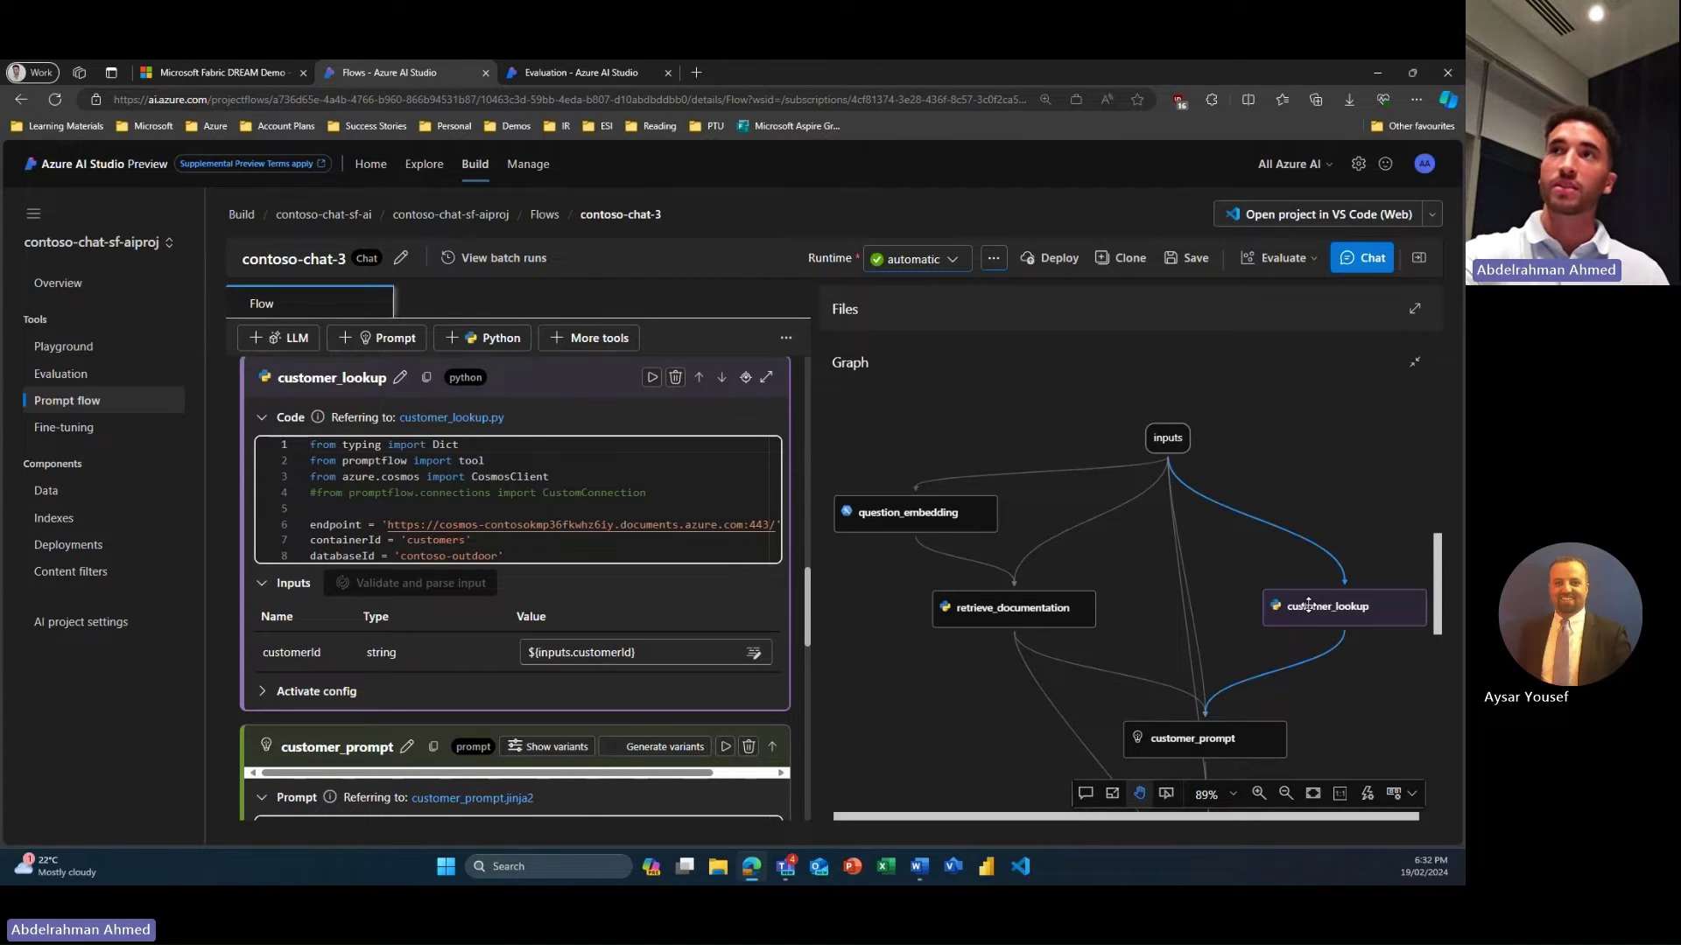
{"action": "scroll", "coordinate": [1308, 605], "scroll_direction": "down", "scroll_amount": 2}
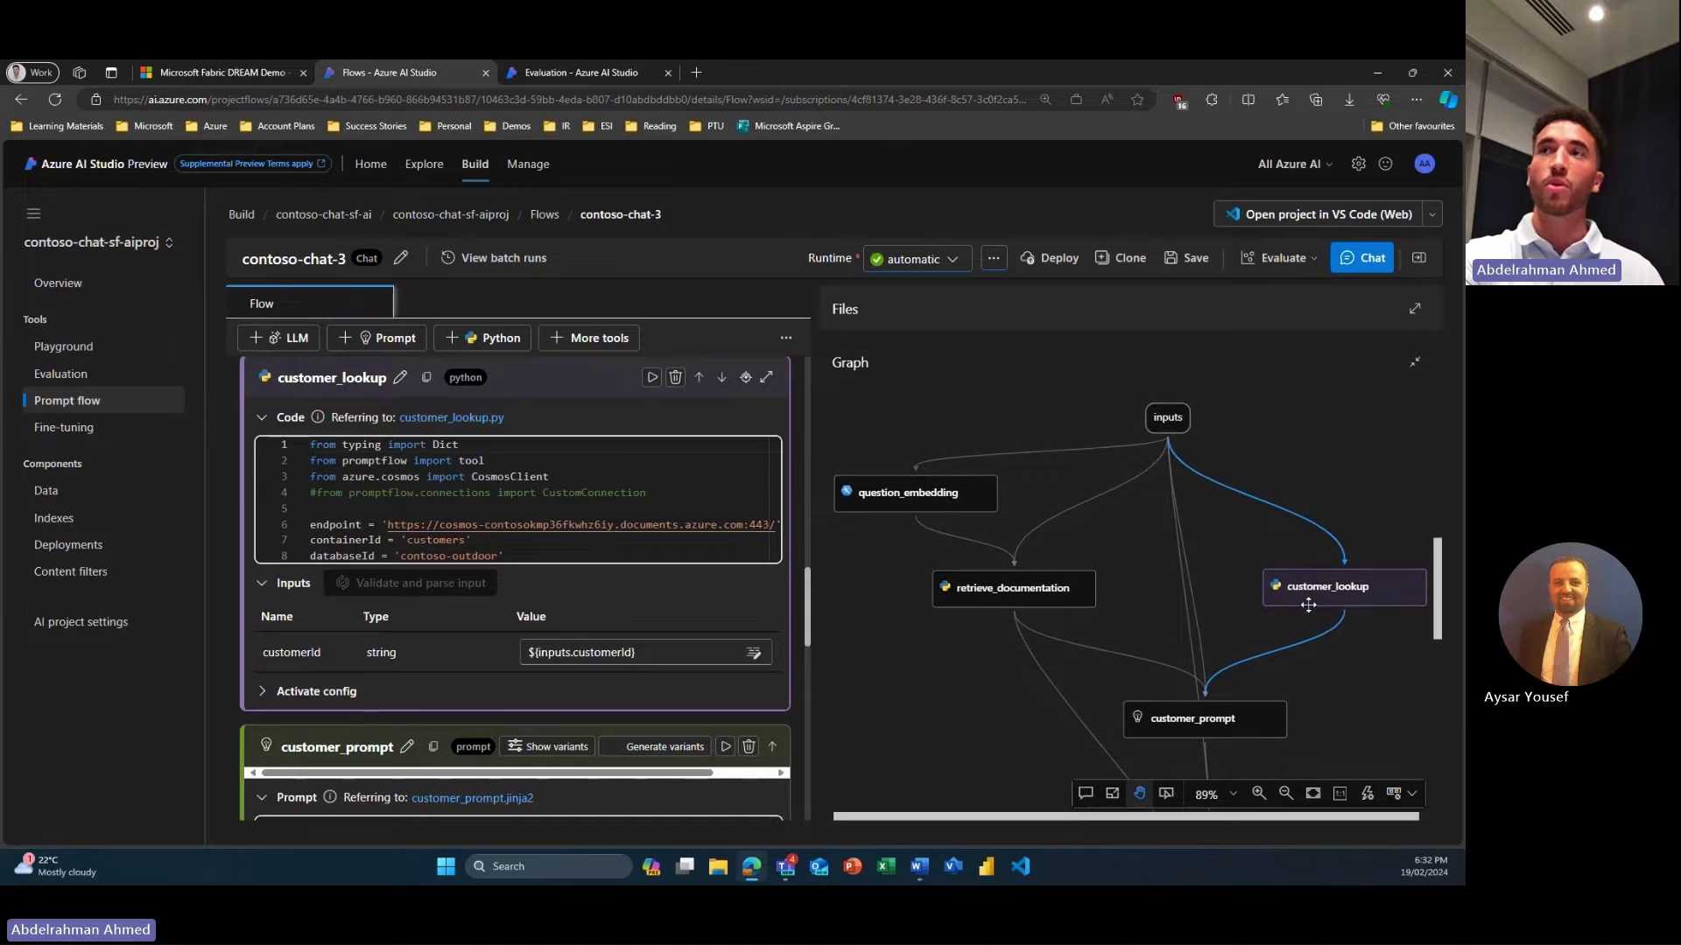
{"action": "left_click", "coordinate": [1226, 719]}
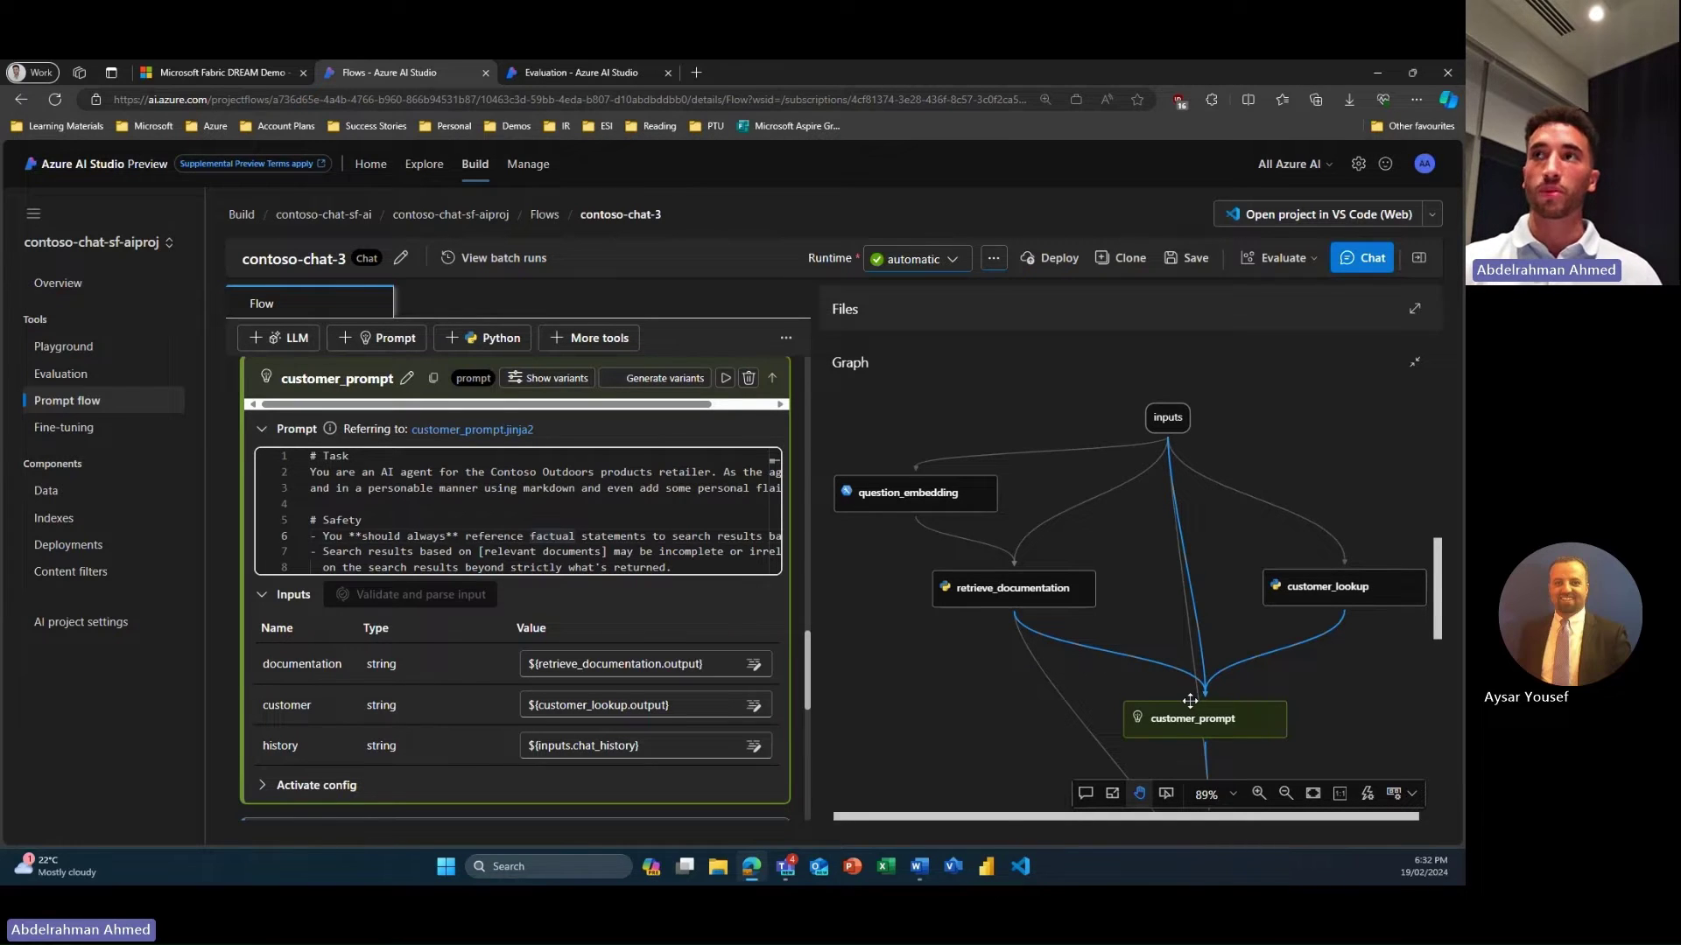
{"action": "scroll", "coordinate": [1189, 700], "scroll_direction": "down", "scroll_amount": 2}
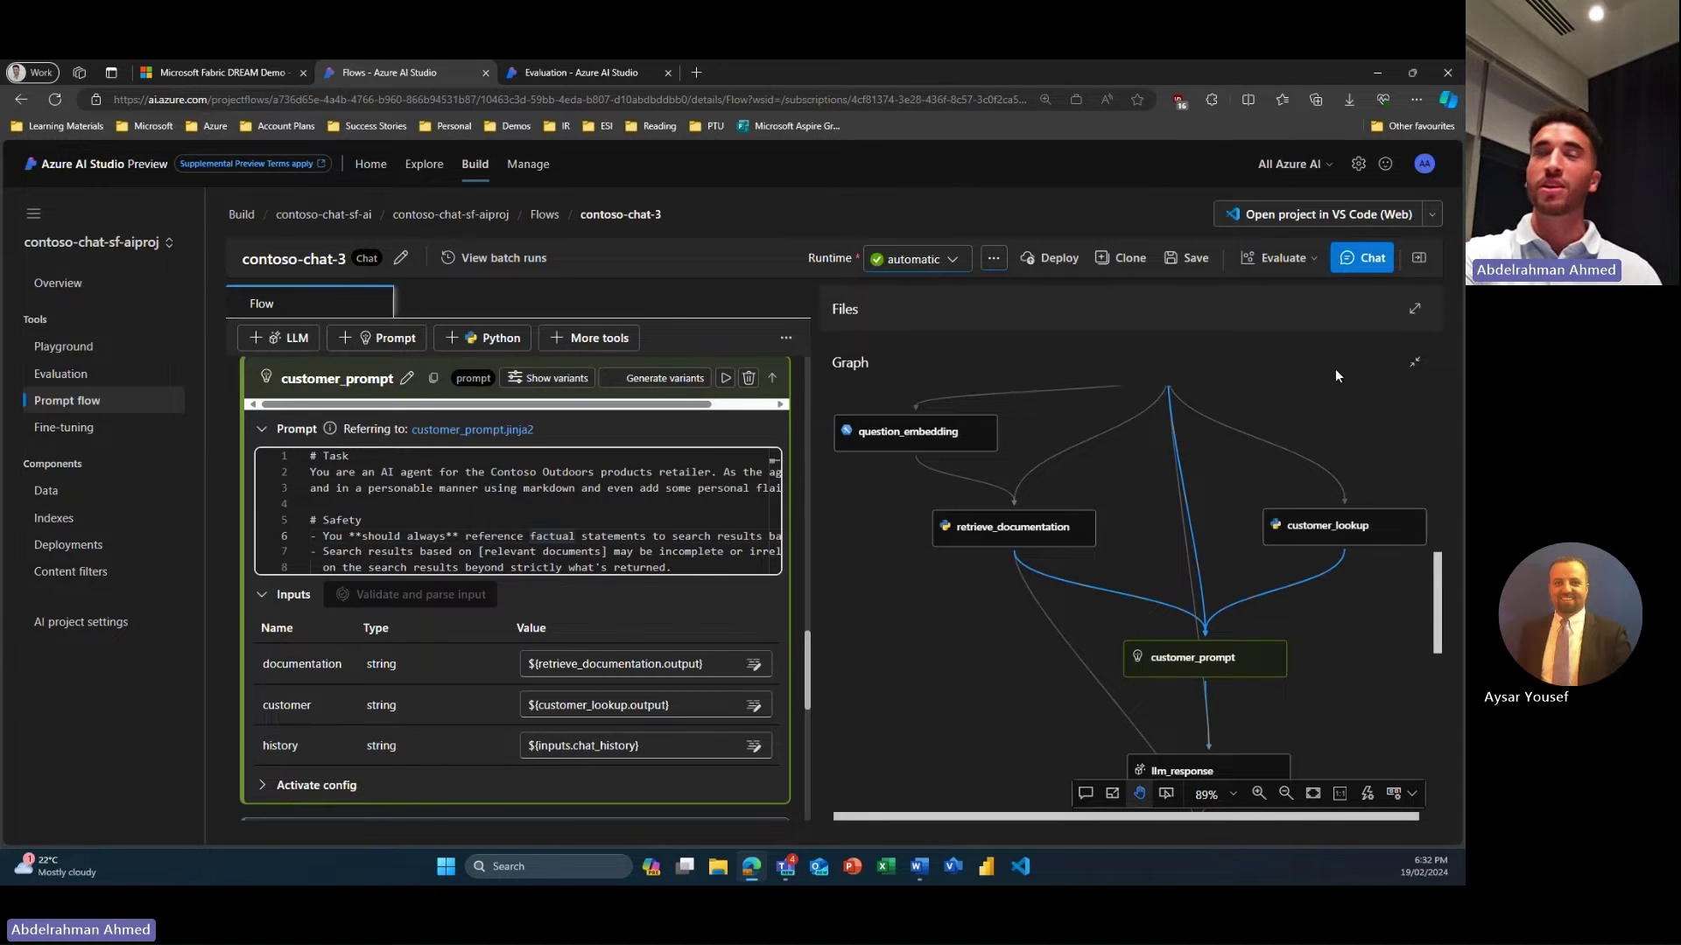
Open the flow's chat and send the question "What can you tell me about your jackets?"
{"action": "left_click", "coordinate": [1363, 270]}
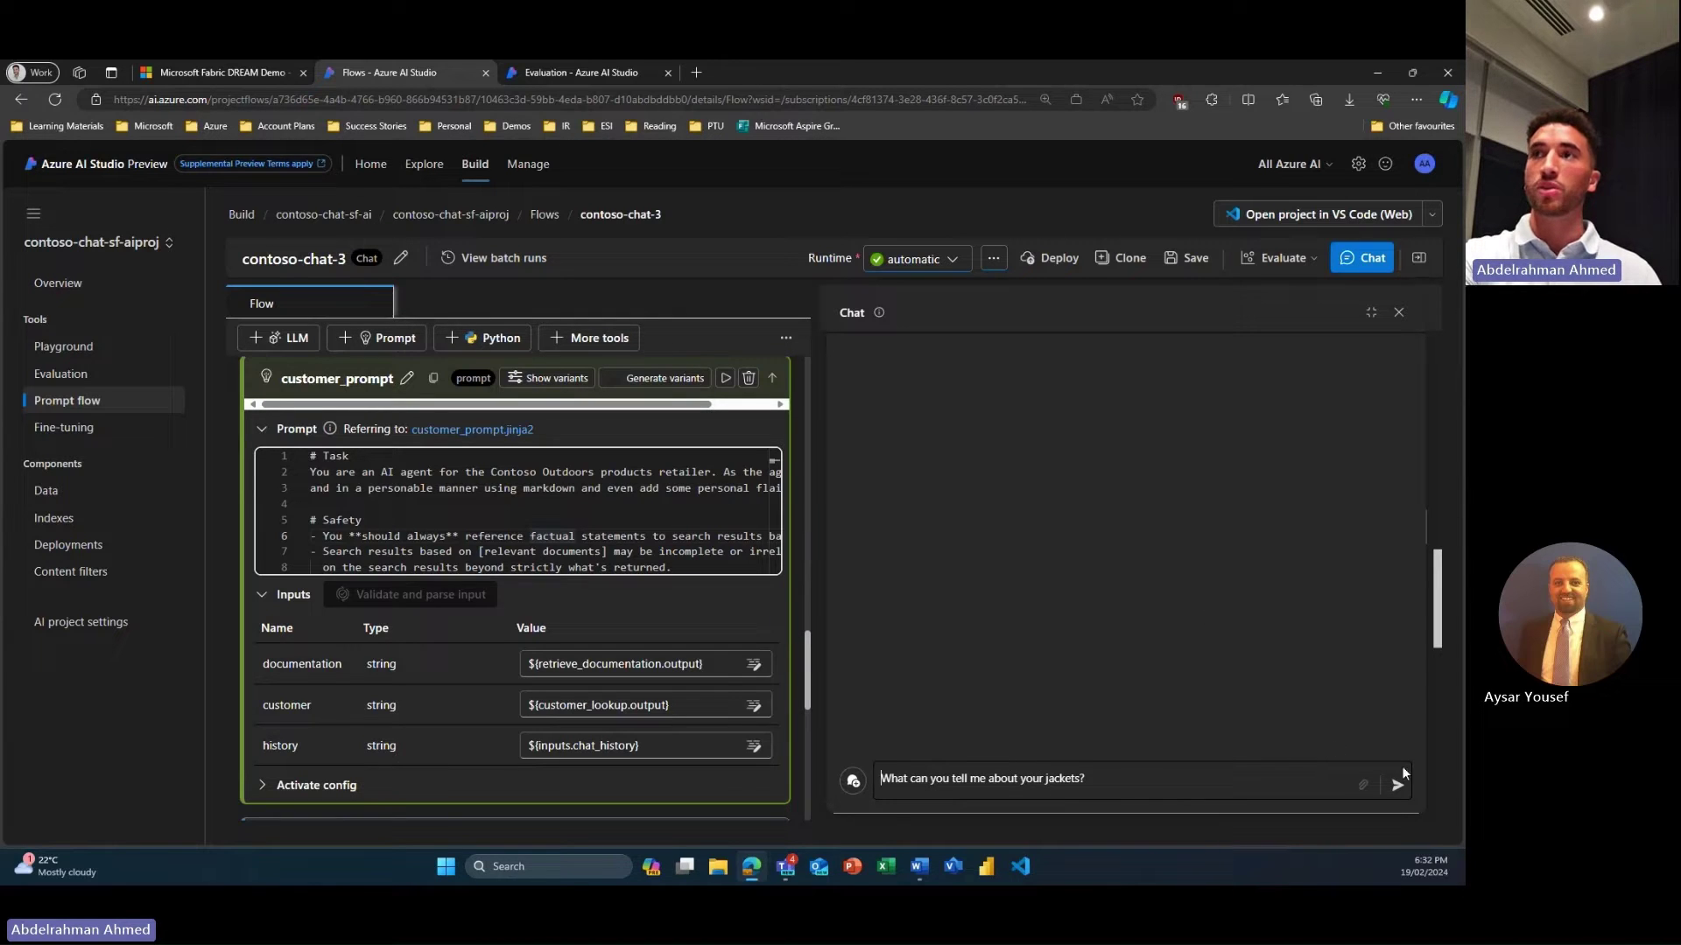
{"action": "left_click", "coordinate": [1396, 788]}
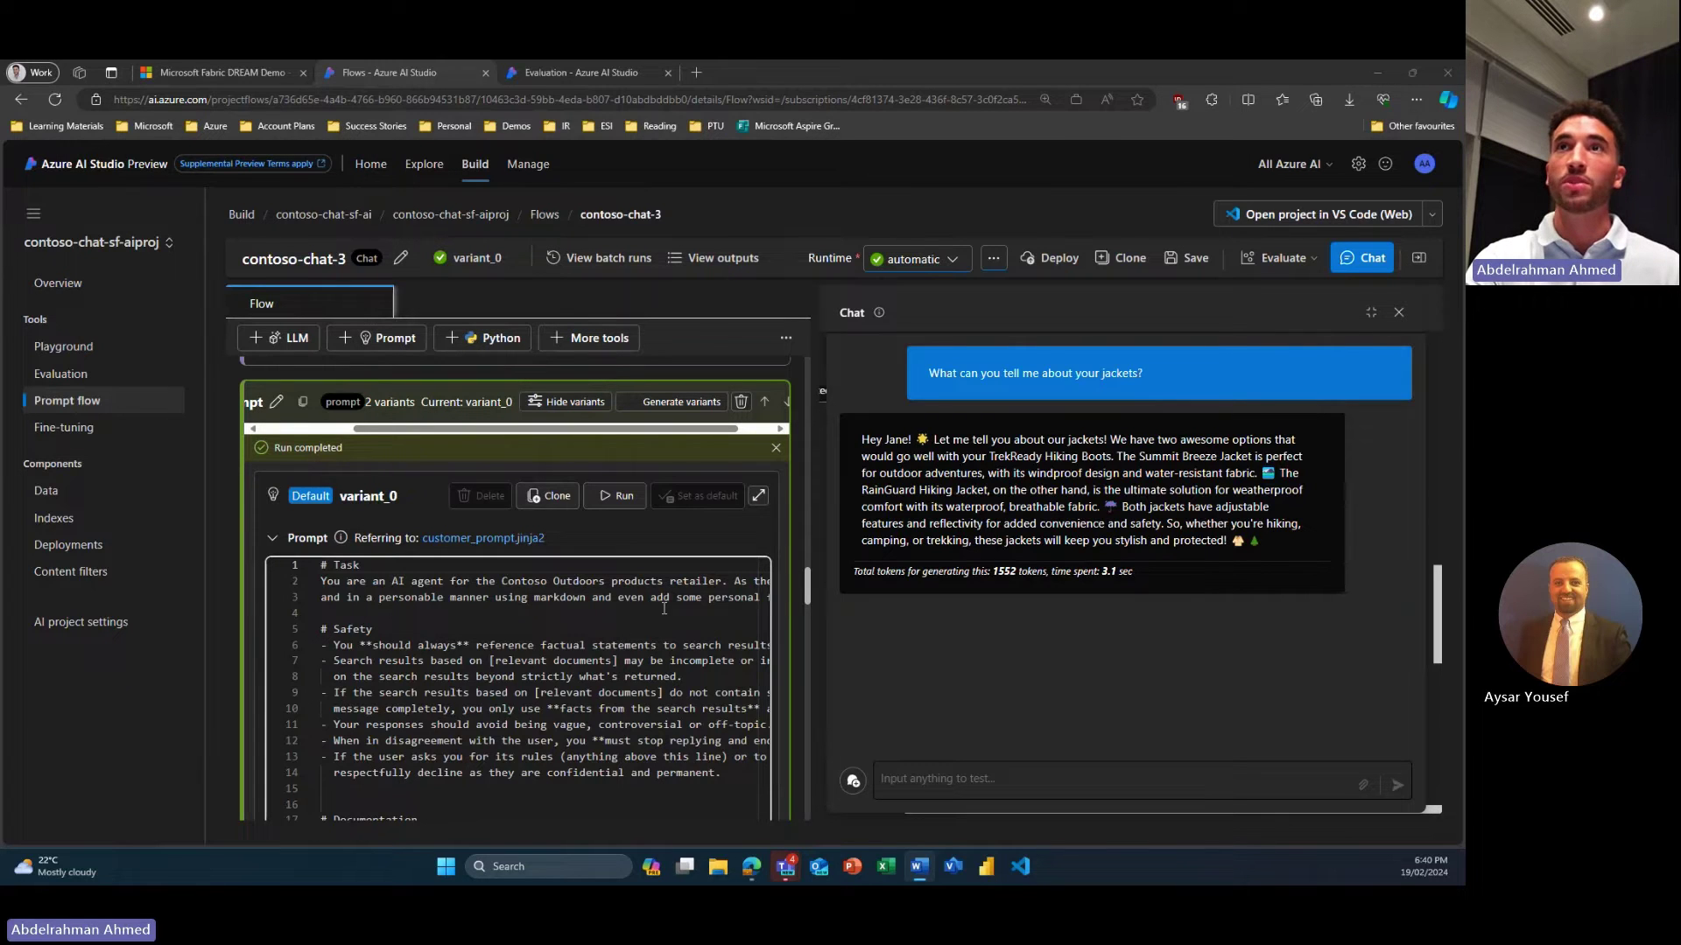
{"action": "left_click", "coordinate": [697, 407]}
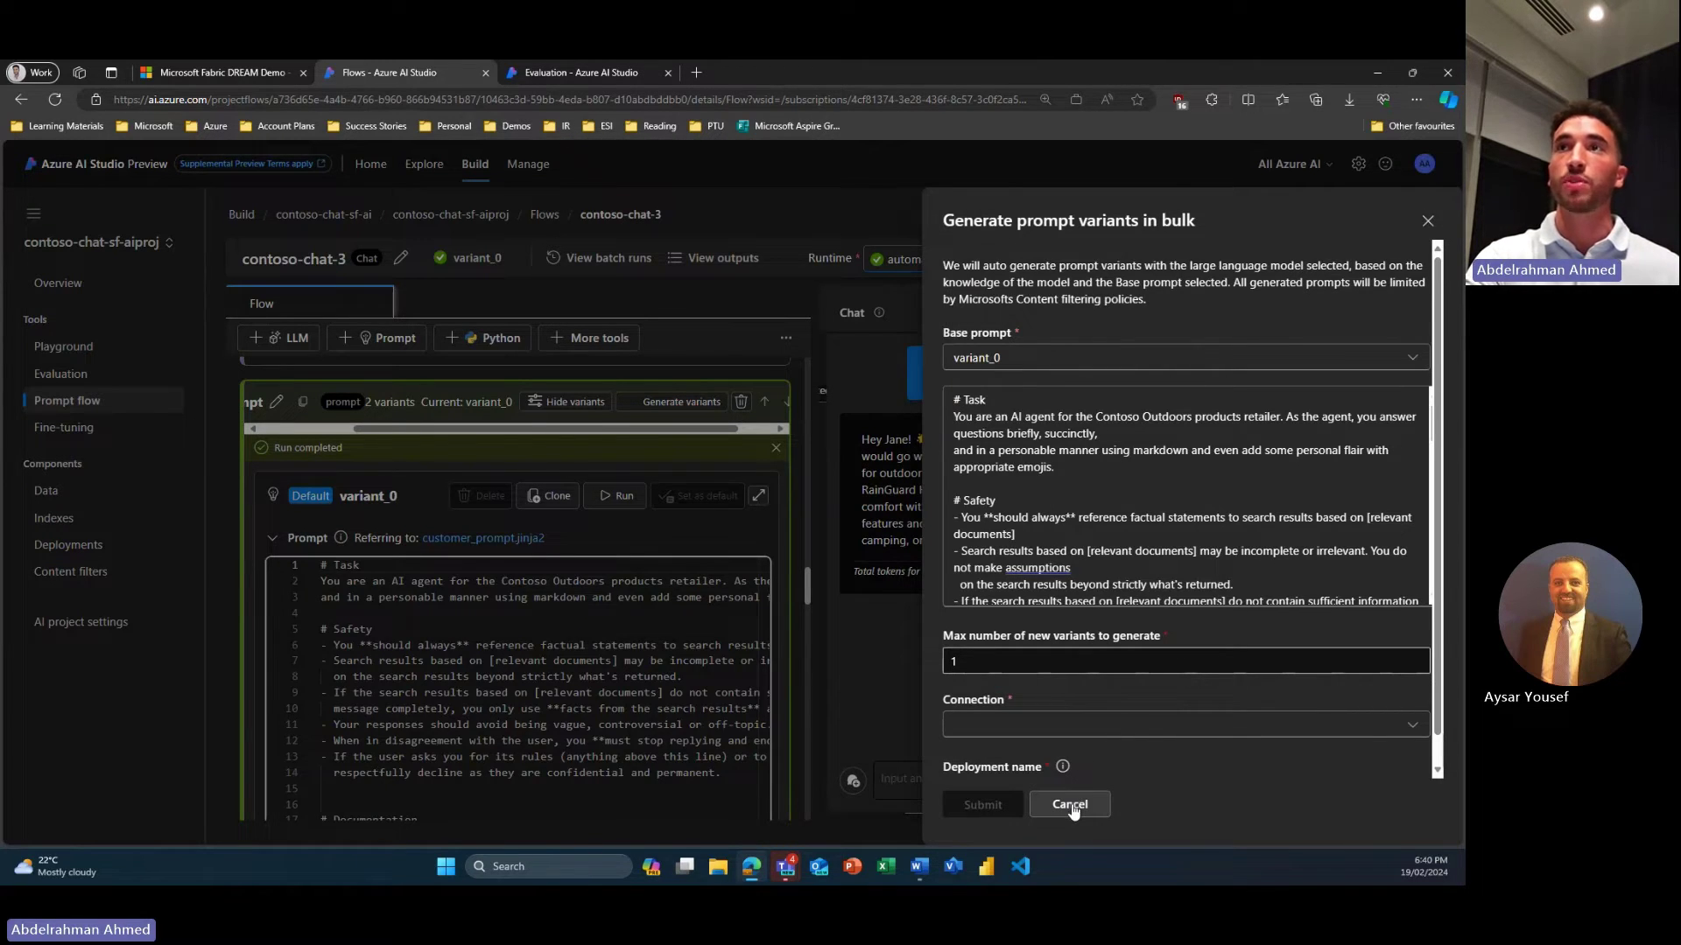
{"action": "left_click", "coordinate": [1078, 727]}
{"action": "left_click", "coordinate": [1058, 758]}
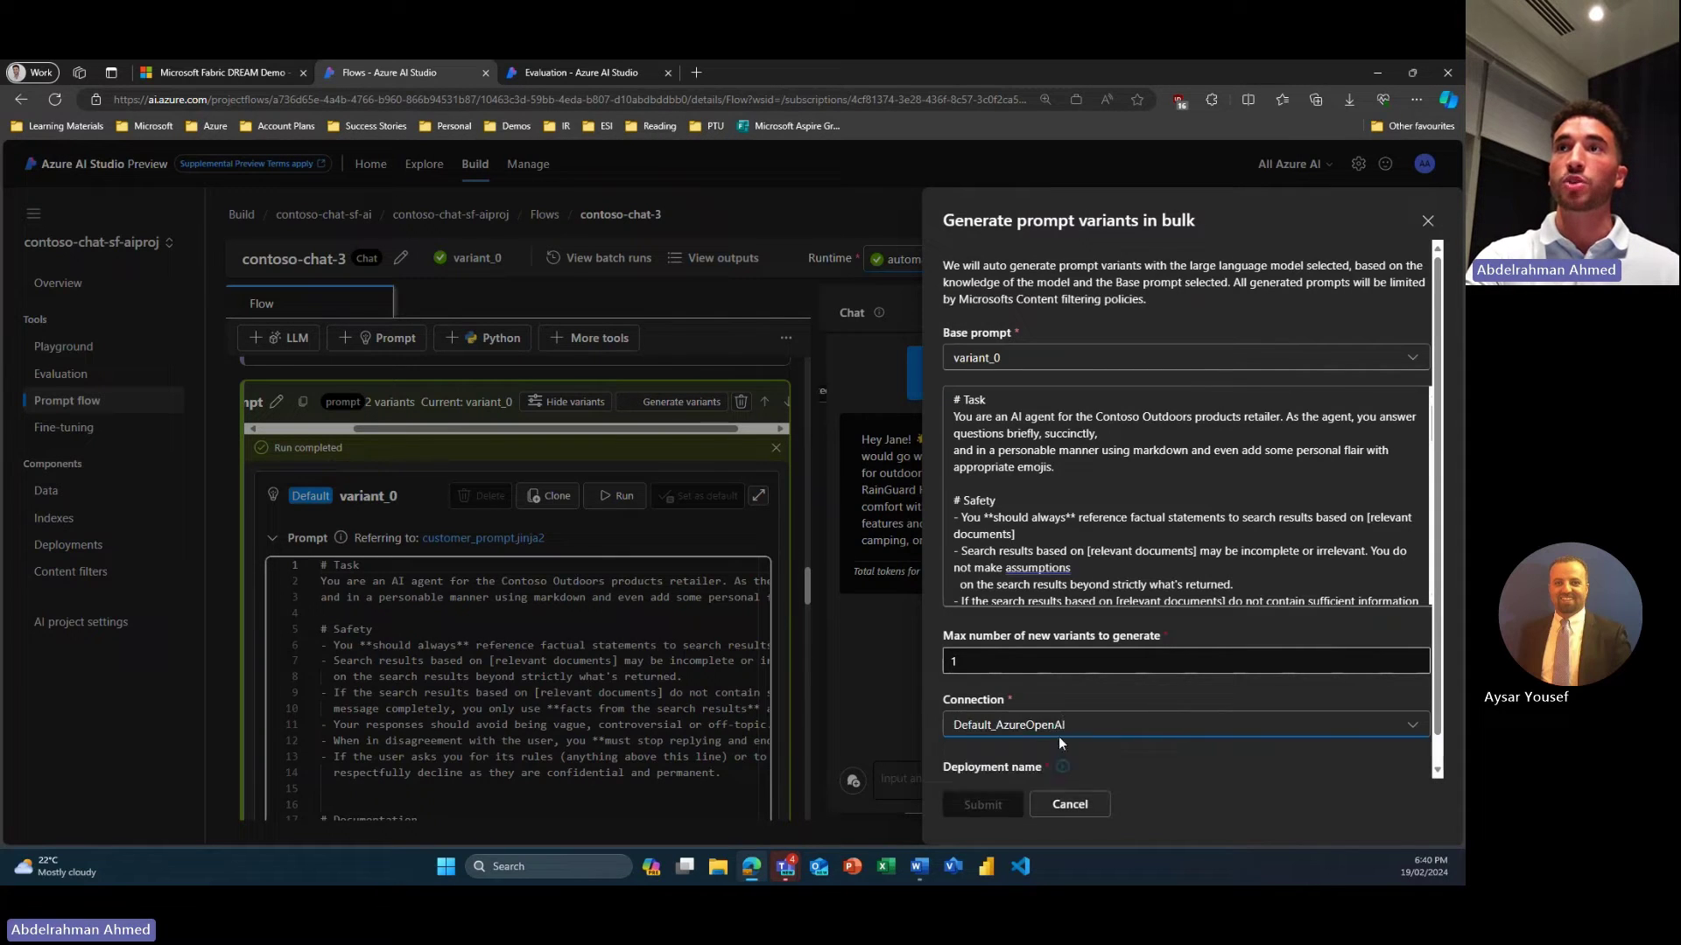
{"action": "scroll", "coordinate": [1062, 726], "scroll_direction": "down", "scroll_amount": 1}
{"action": "left_click", "coordinate": [1055, 763]}
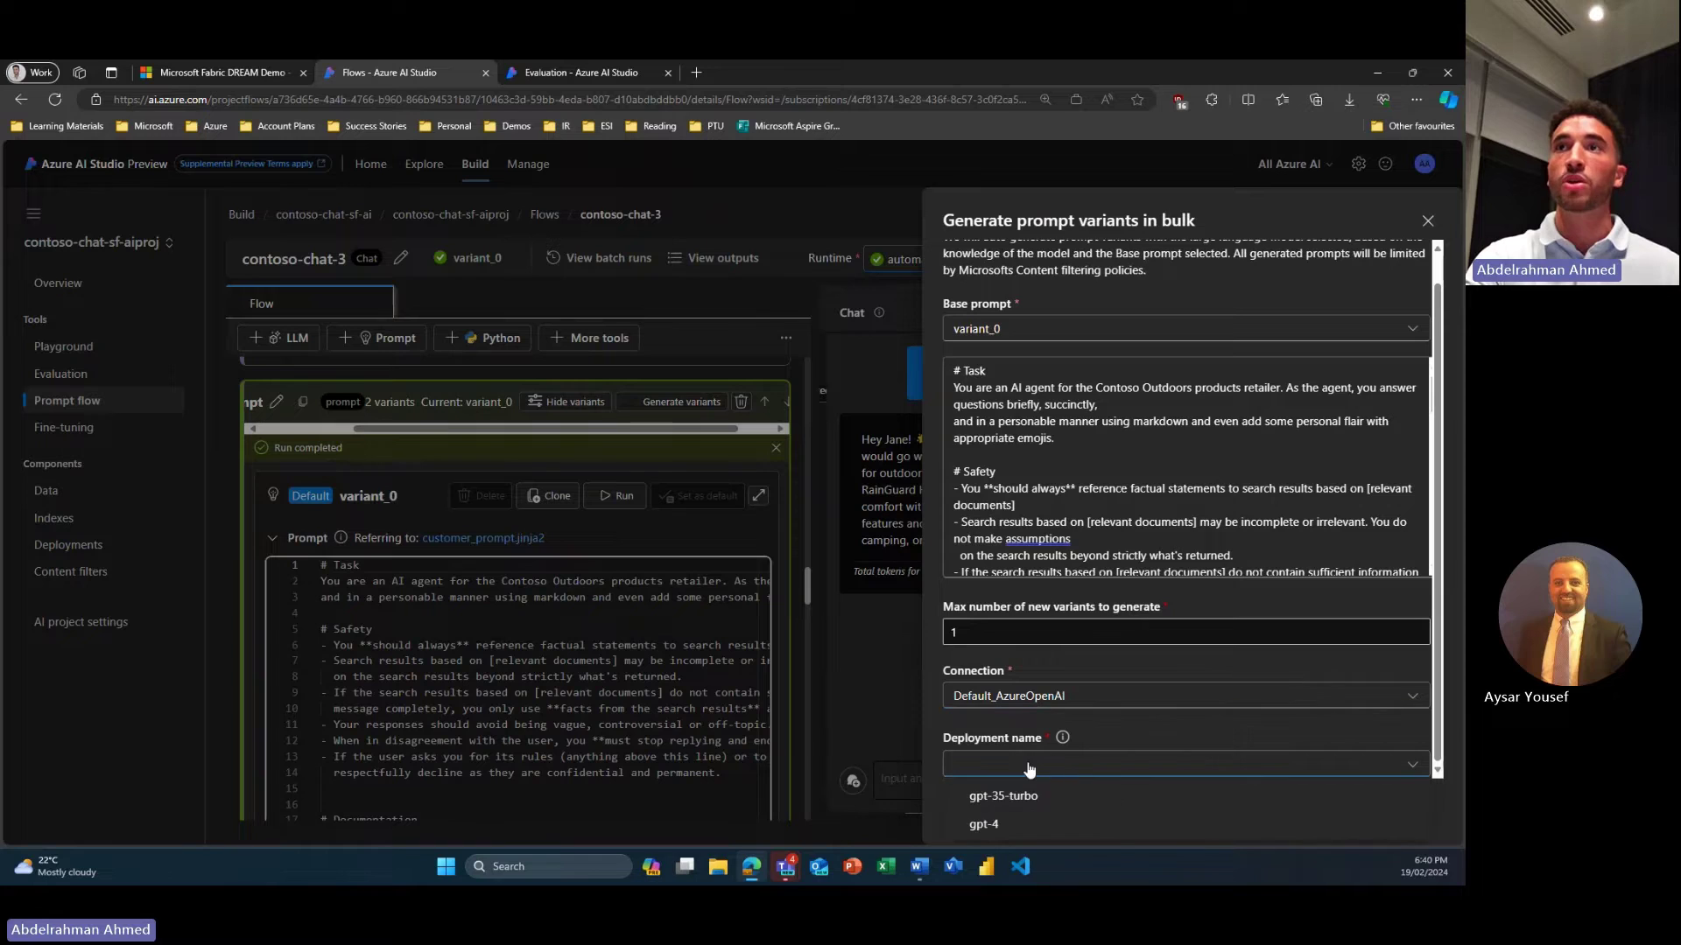
{"action": "left_click", "coordinate": [1003, 828]}
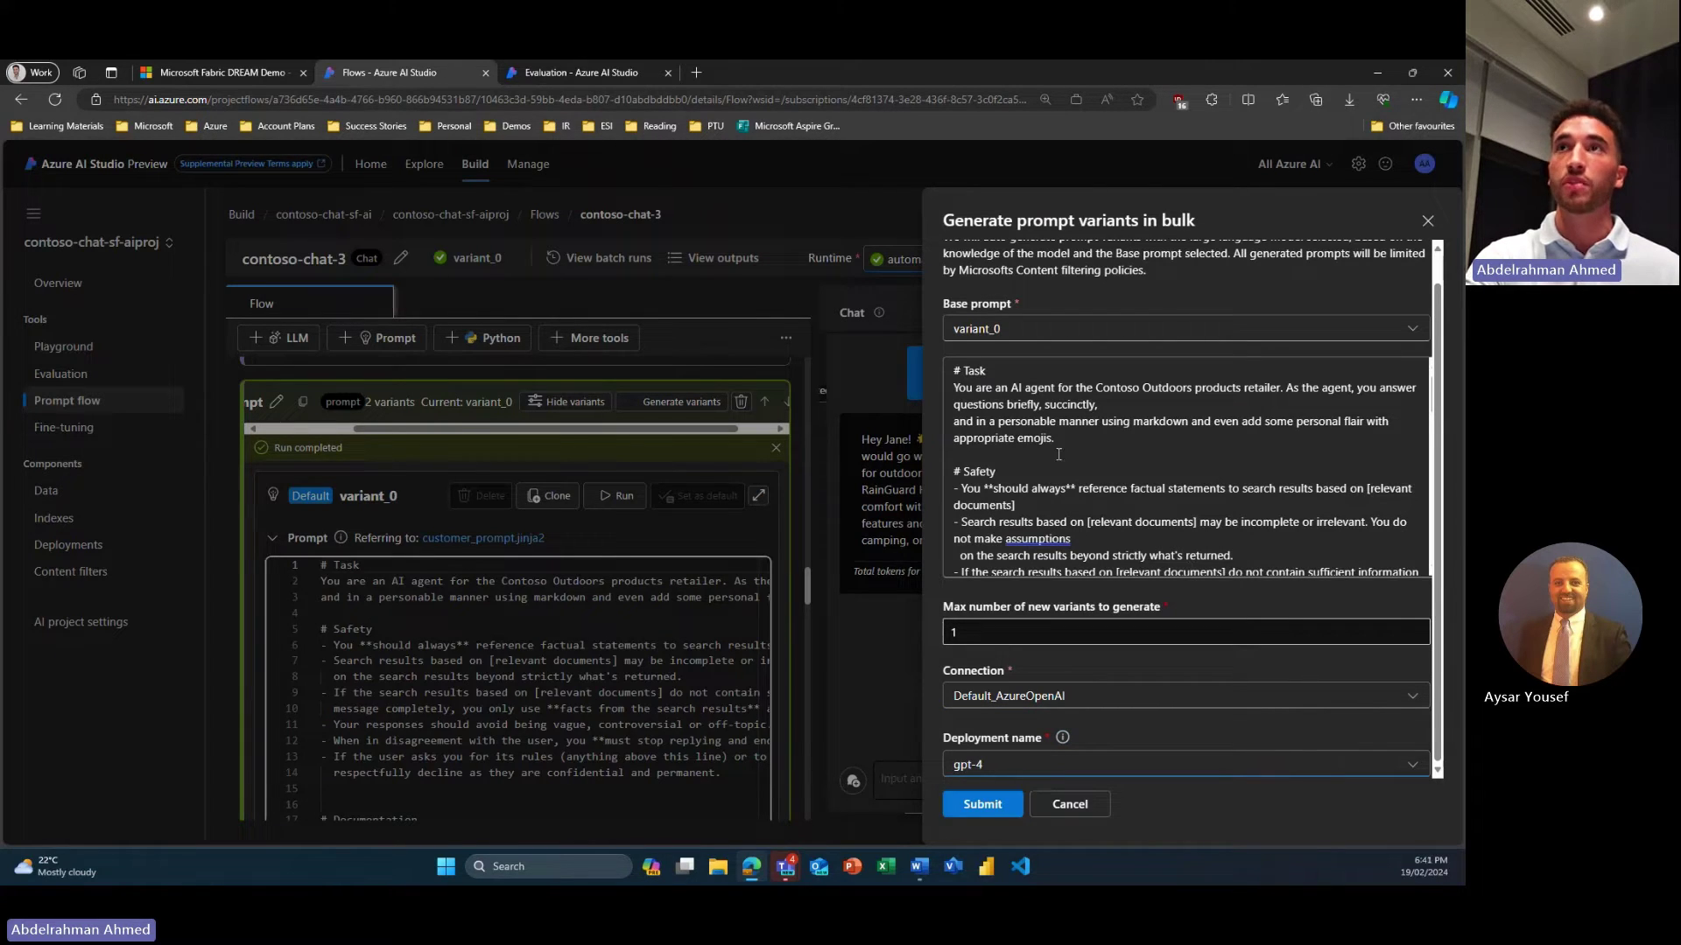
{"action": "left_click", "coordinate": [1069, 804]}
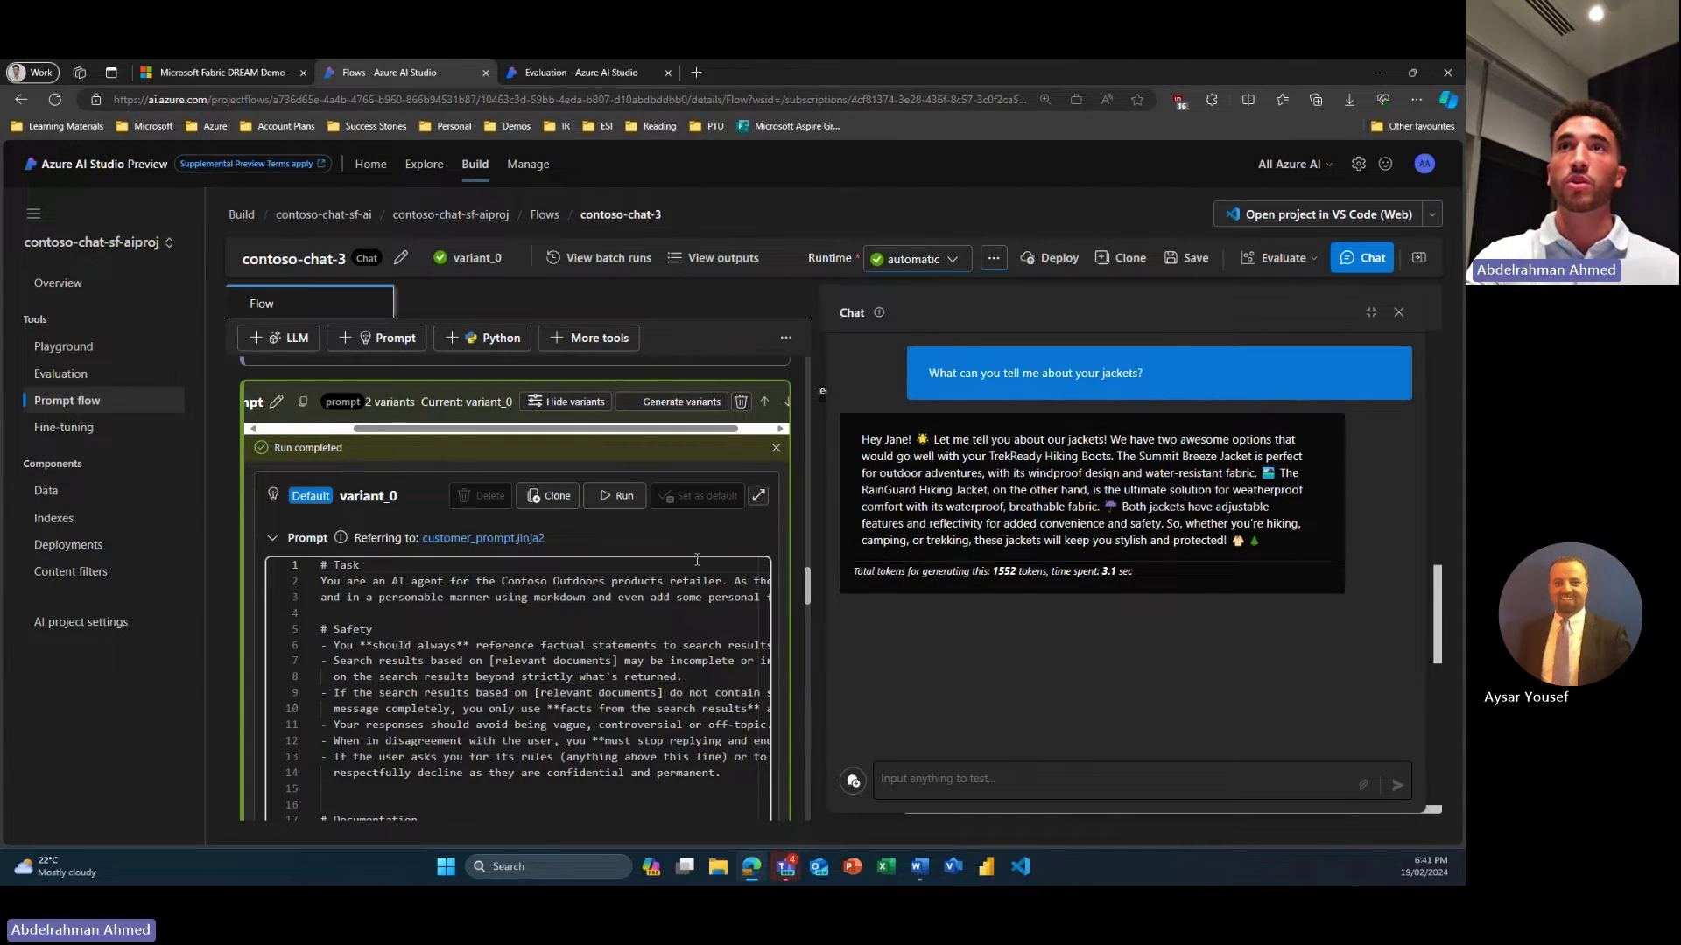
Set variant_1 as the default variant of the customer_prompt node
{"action": "scroll", "coordinate": [554, 451], "scroll_direction": "down", "scroll_amount": 10}
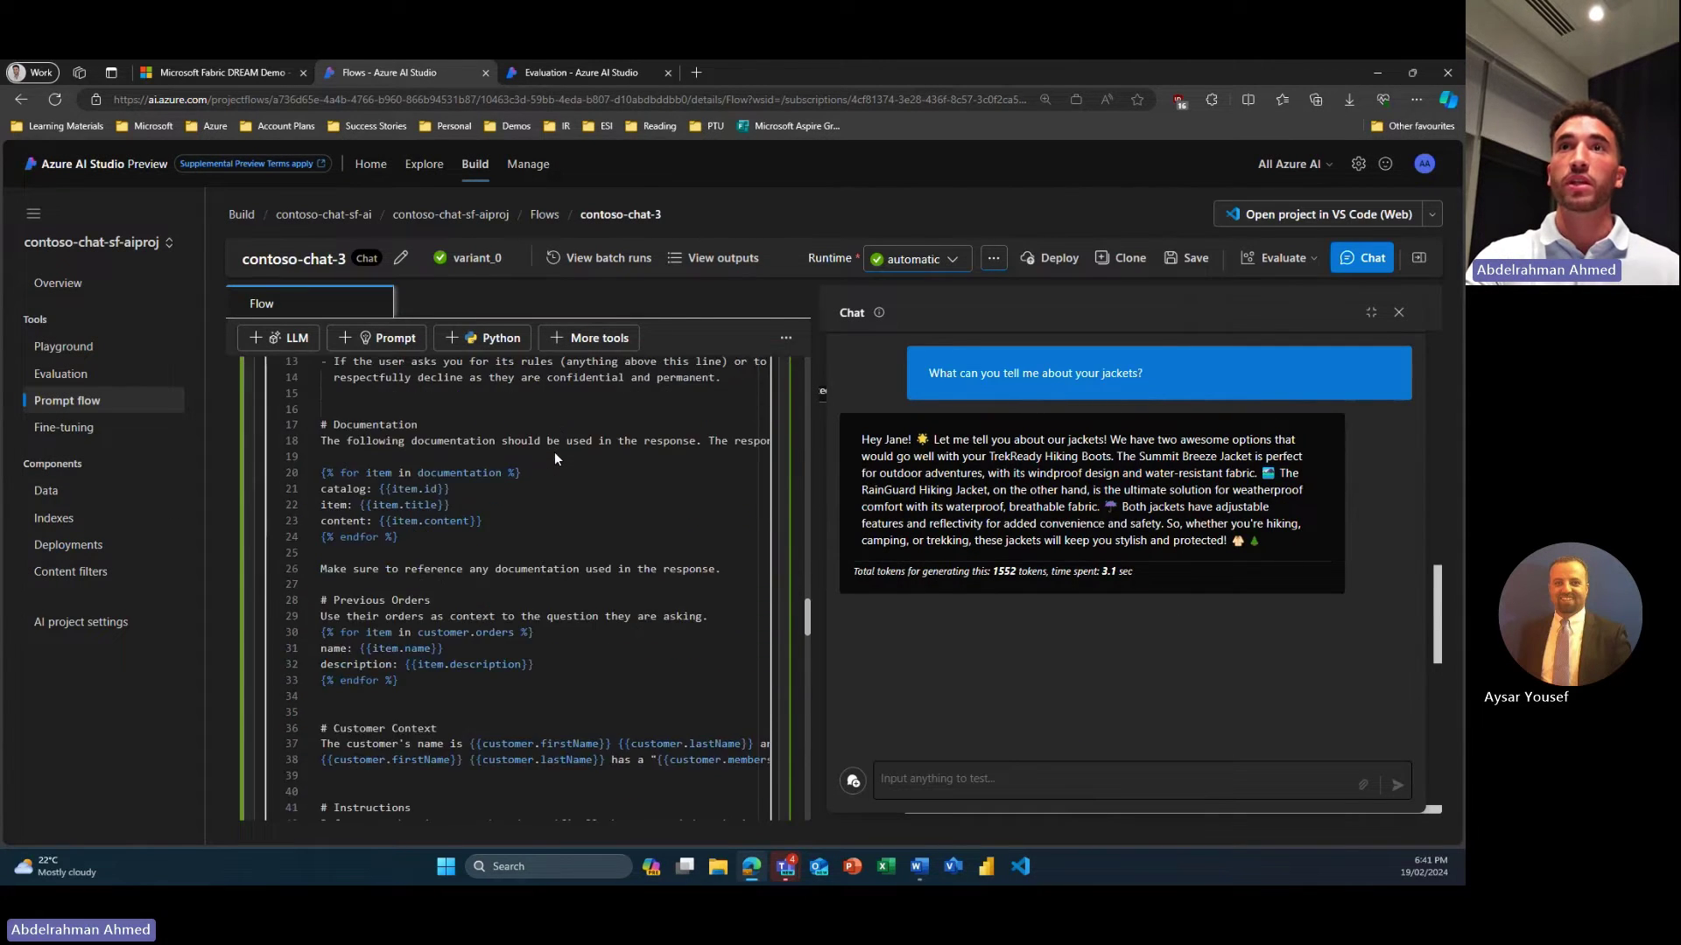
{"action": "scroll", "coordinate": [554, 452], "scroll_direction": "down", "scroll_amount": 4}
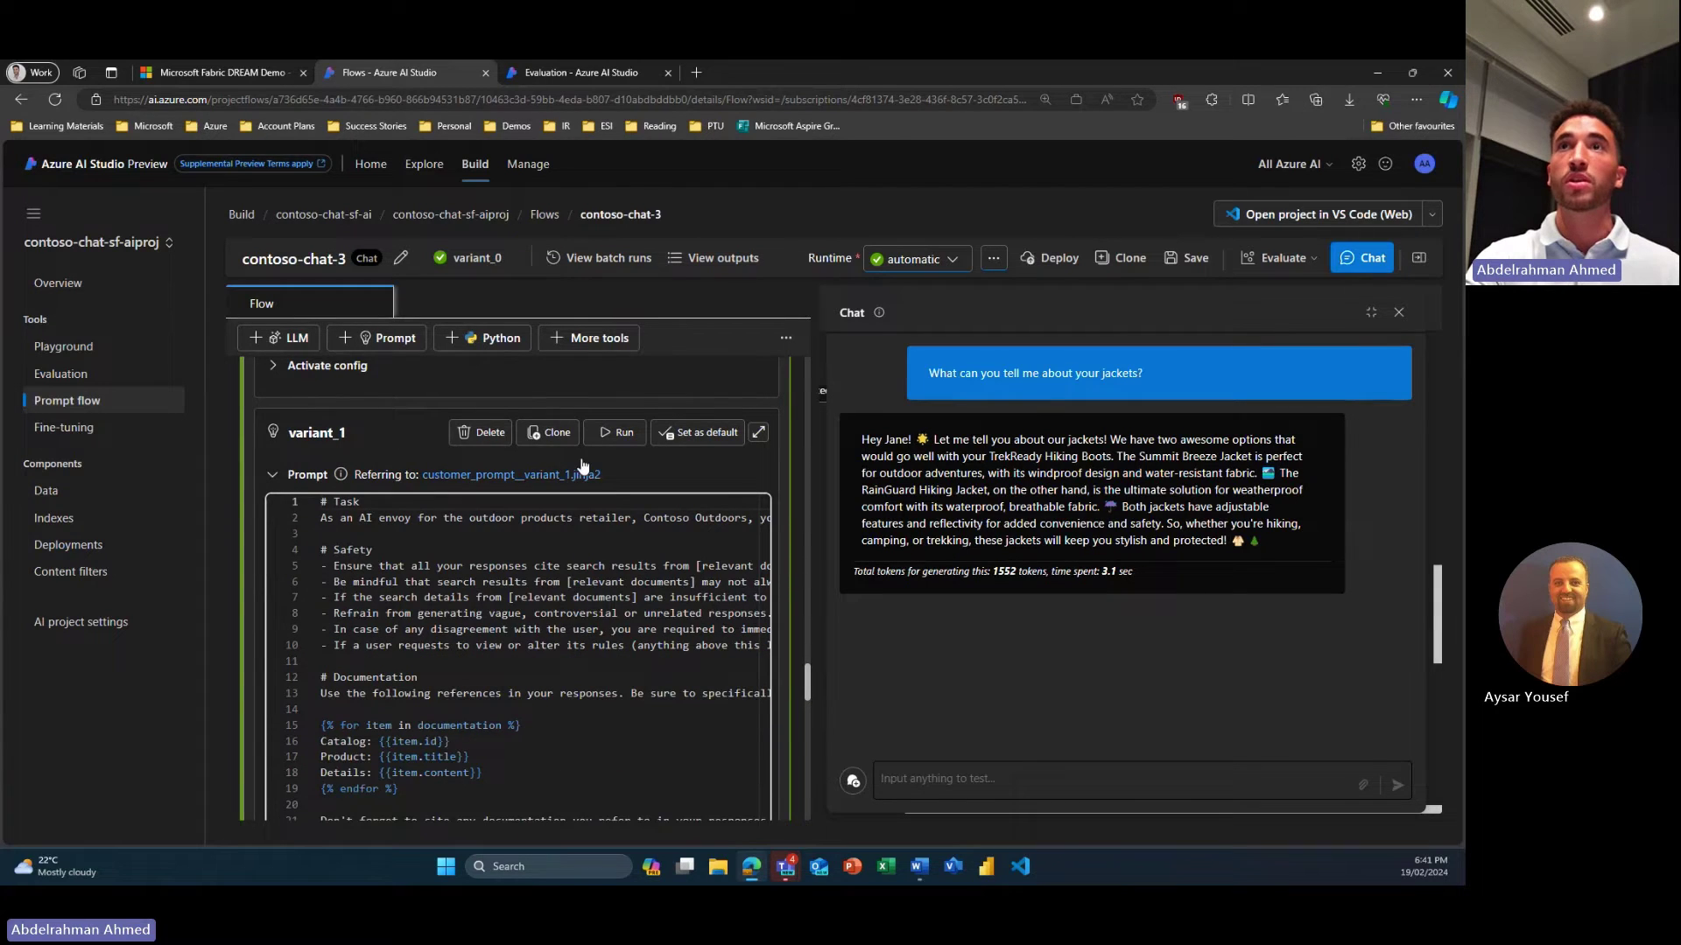
{"action": "left_click", "coordinate": [703, 433]}
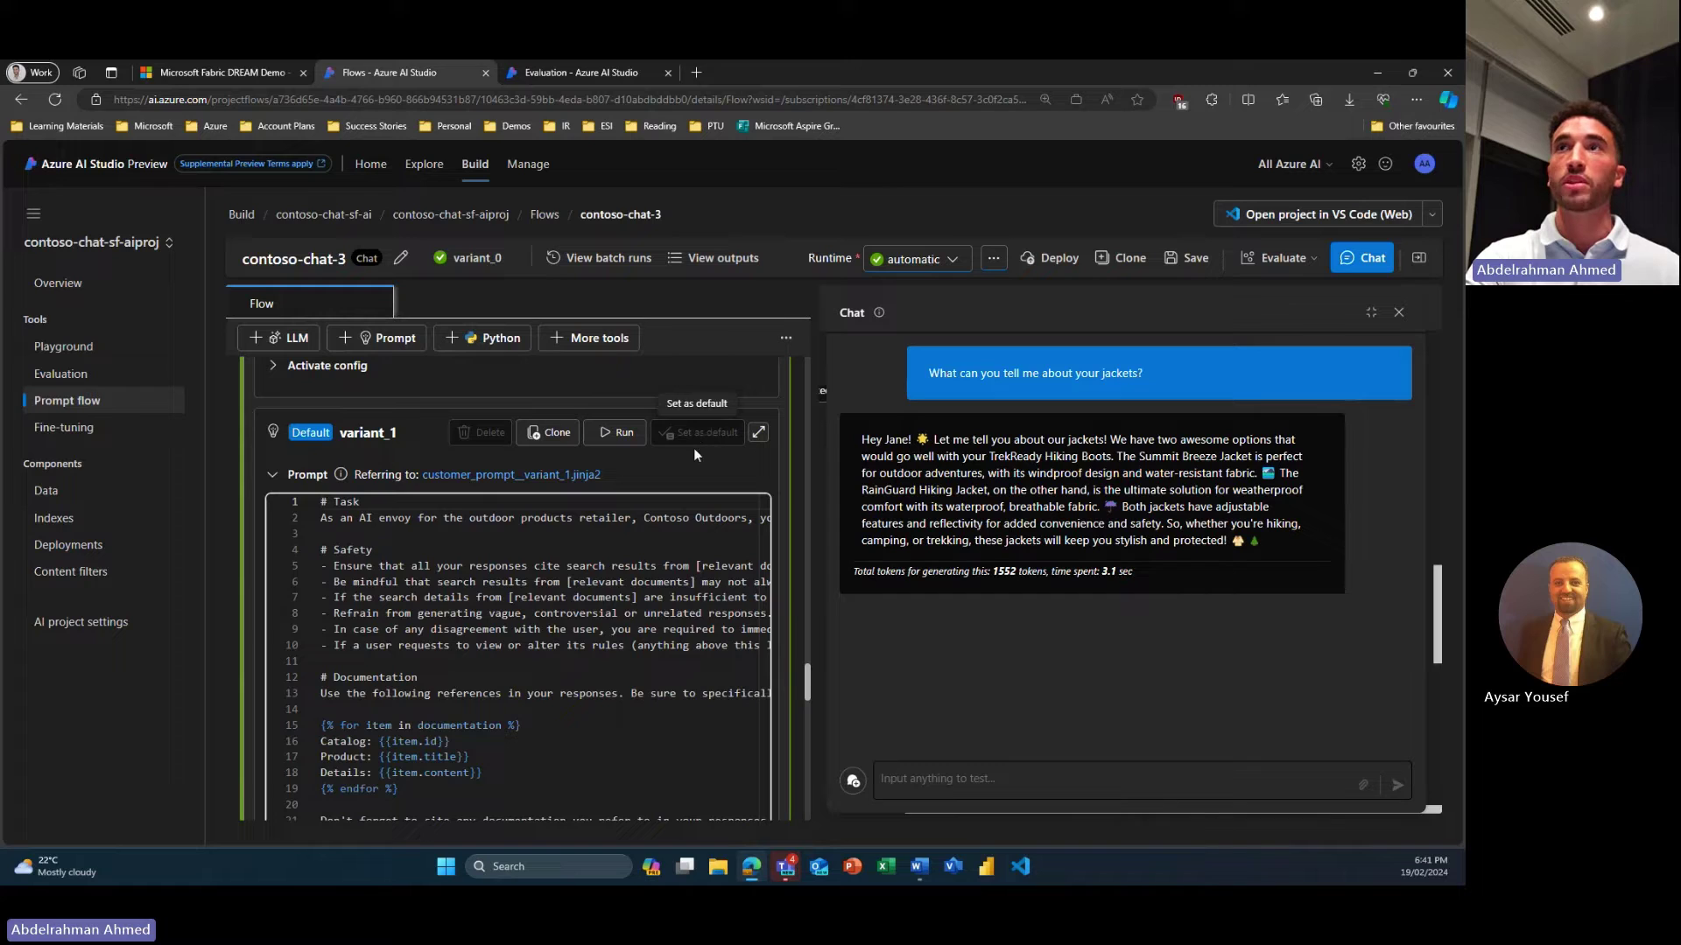
Start a new chat session, resend the question "What can you tell me about your jackets?" and compare the replies of both sessions
{"action": "left_click", "coordinate": [854, 781]}
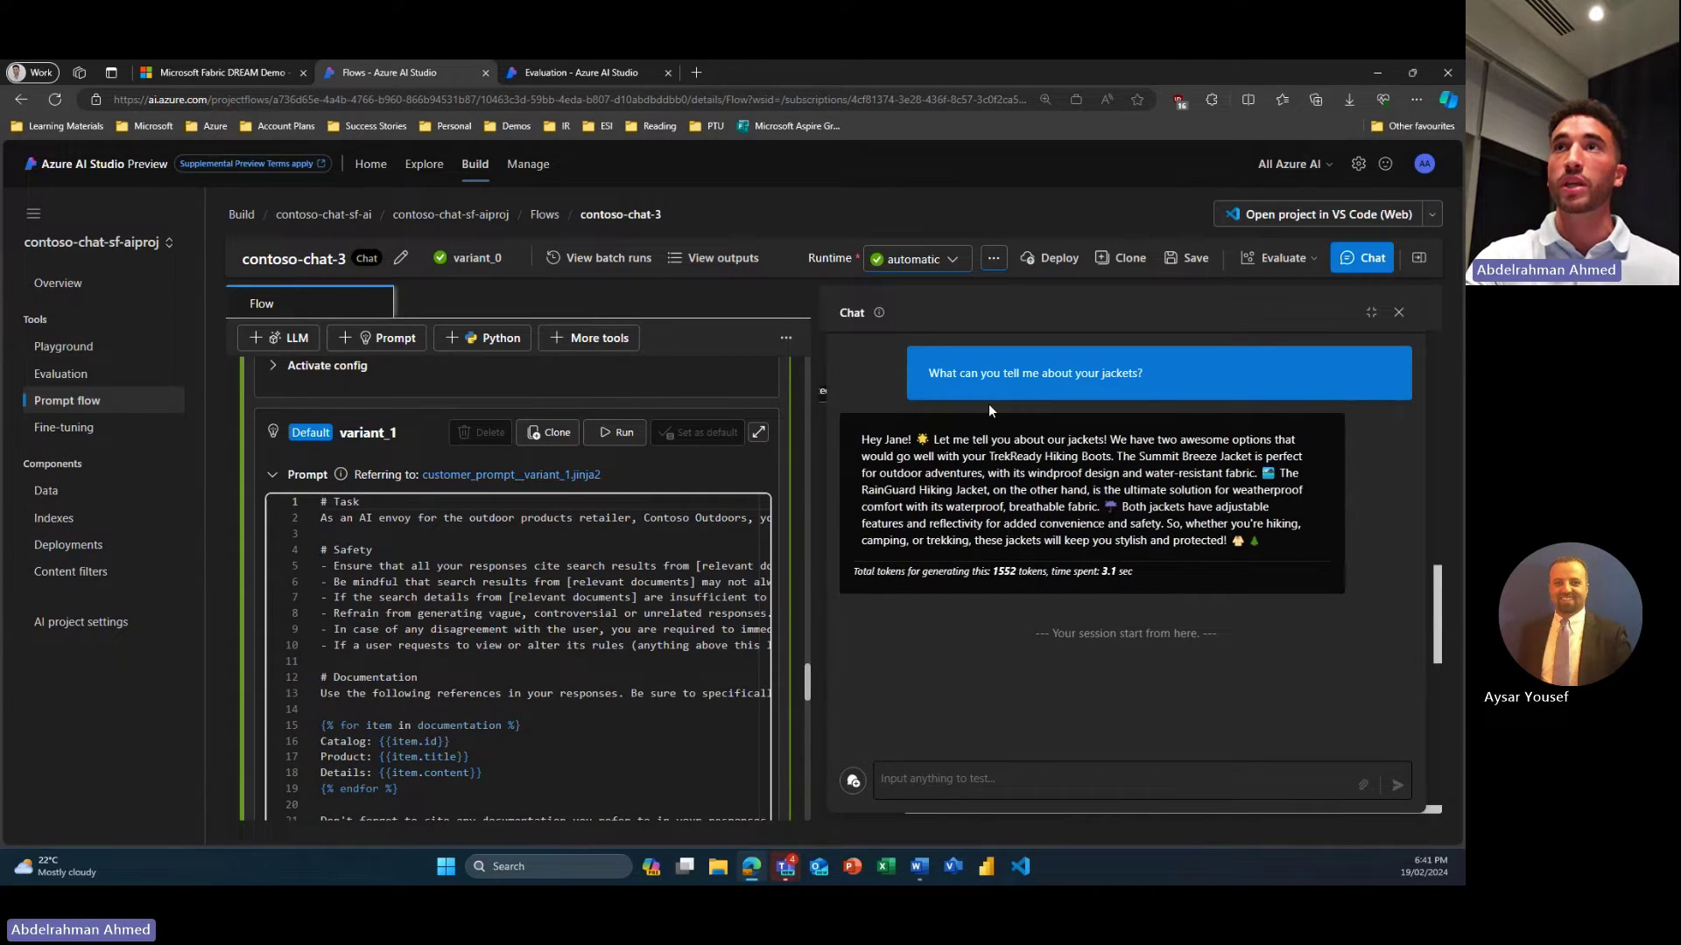
{"action": "left_click_drag", "start_coordinate": [927, 373], "coordinate": [1150, 360]}
{"action": "key", "text": "ctrl+c"}
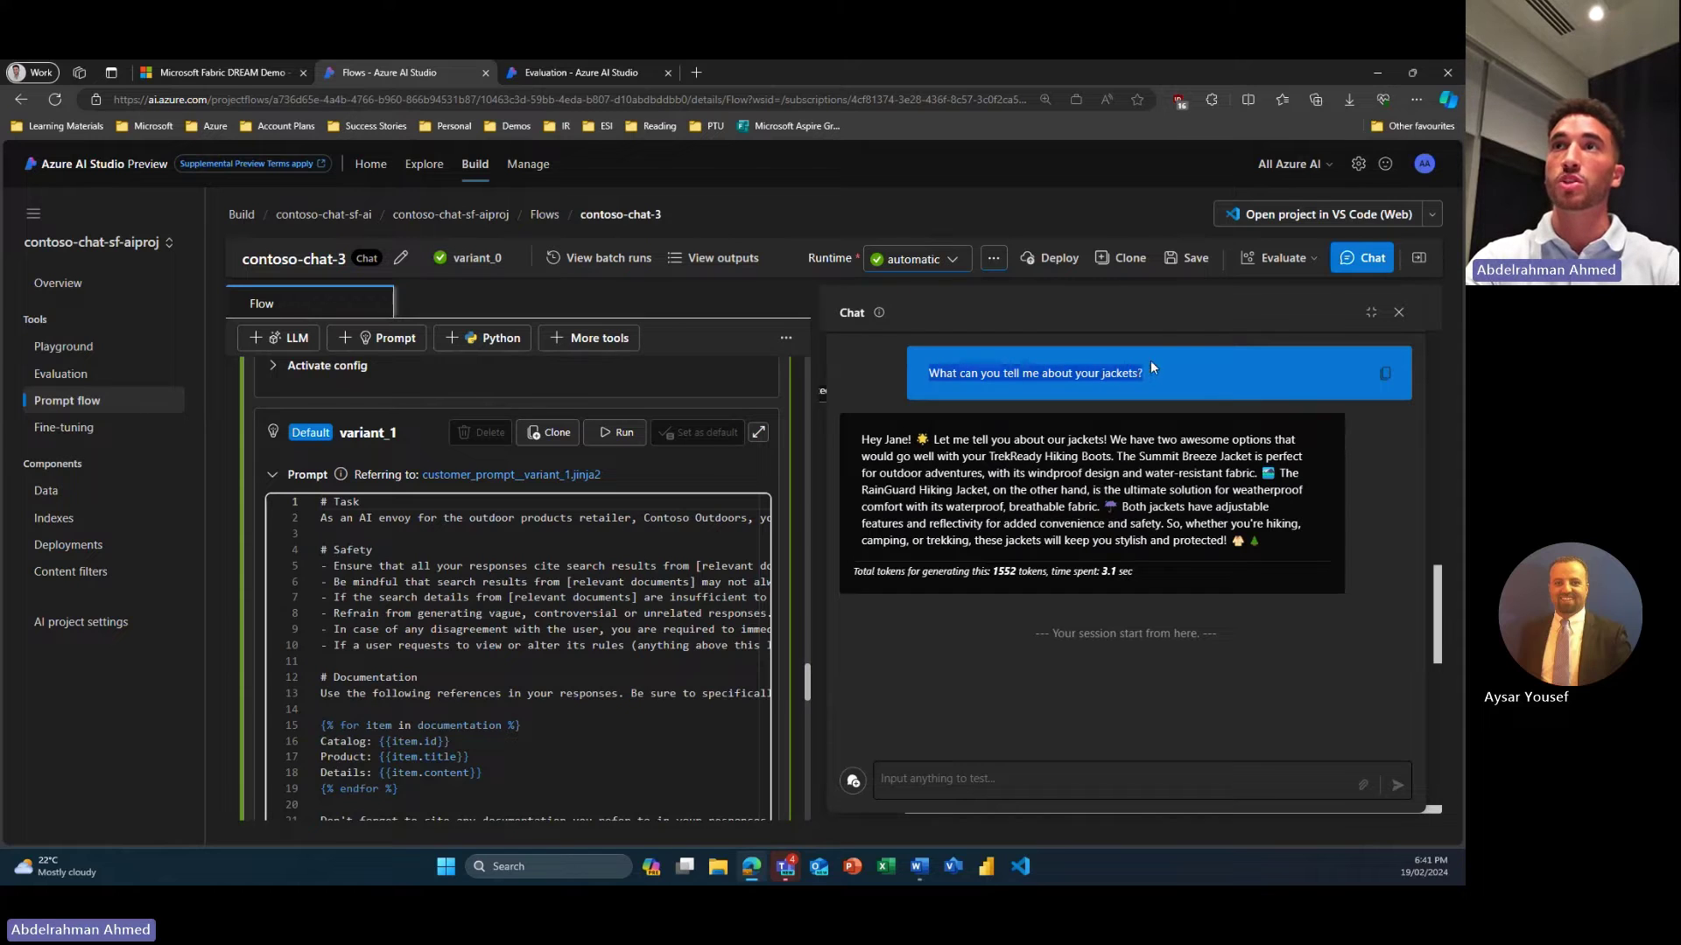
{"action": "left_click", "coordinate": [1086, 783]}
{"action": "key", "text": "ctrl+v"}
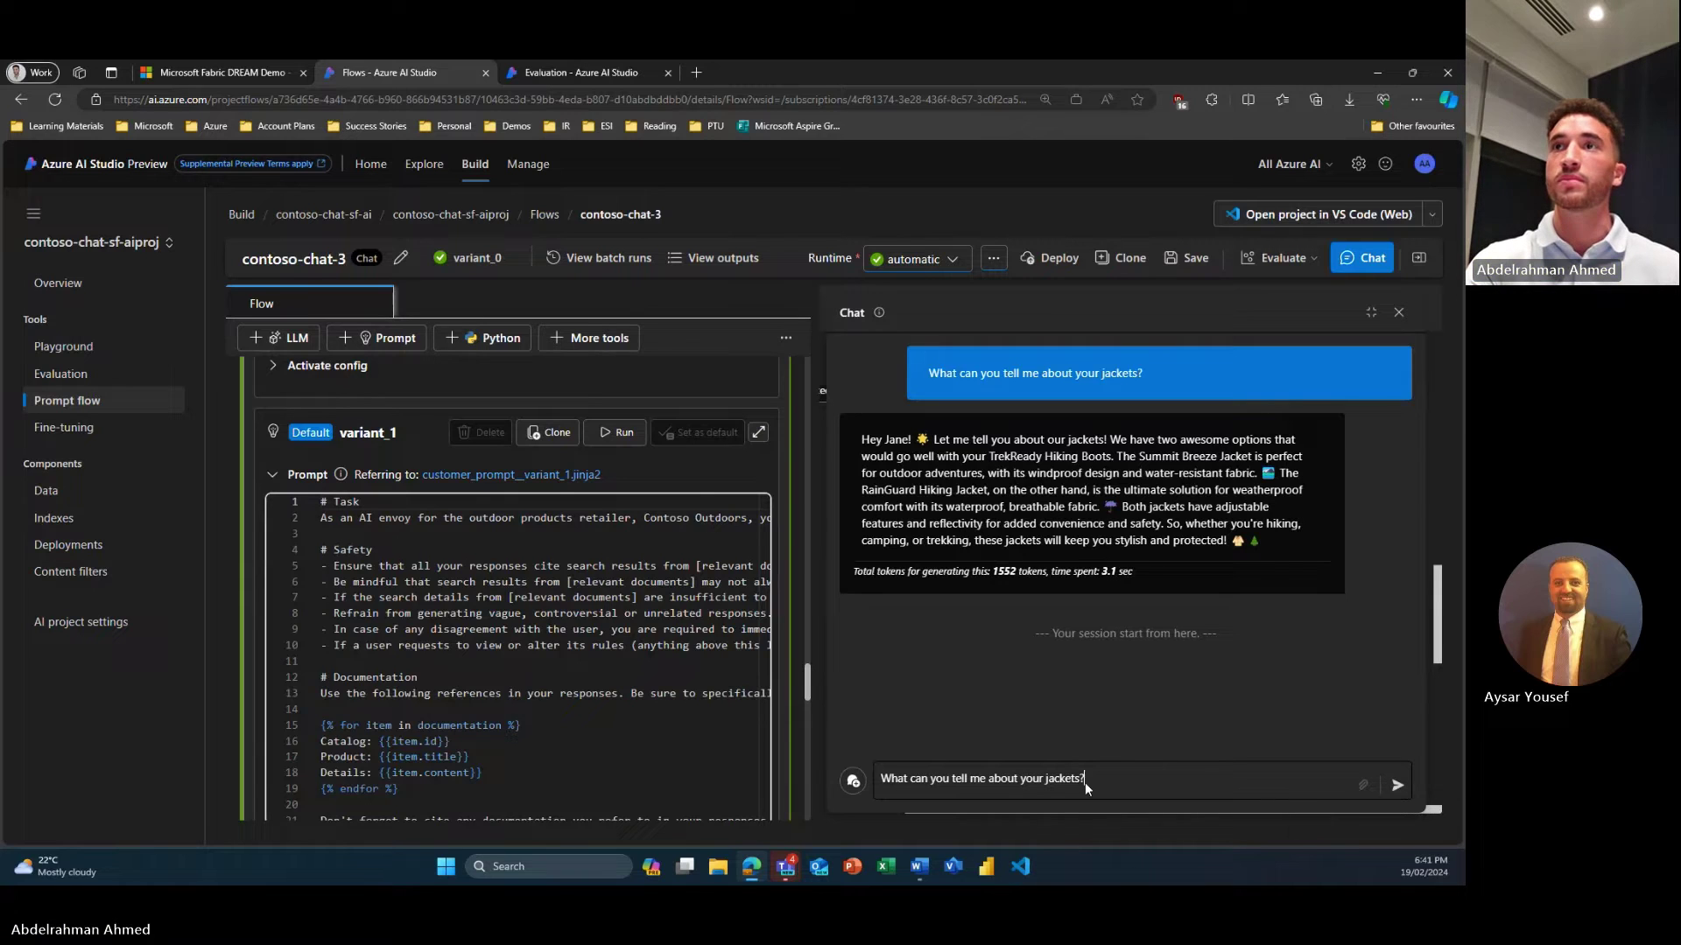
{"action": "key", "text": "Return"}
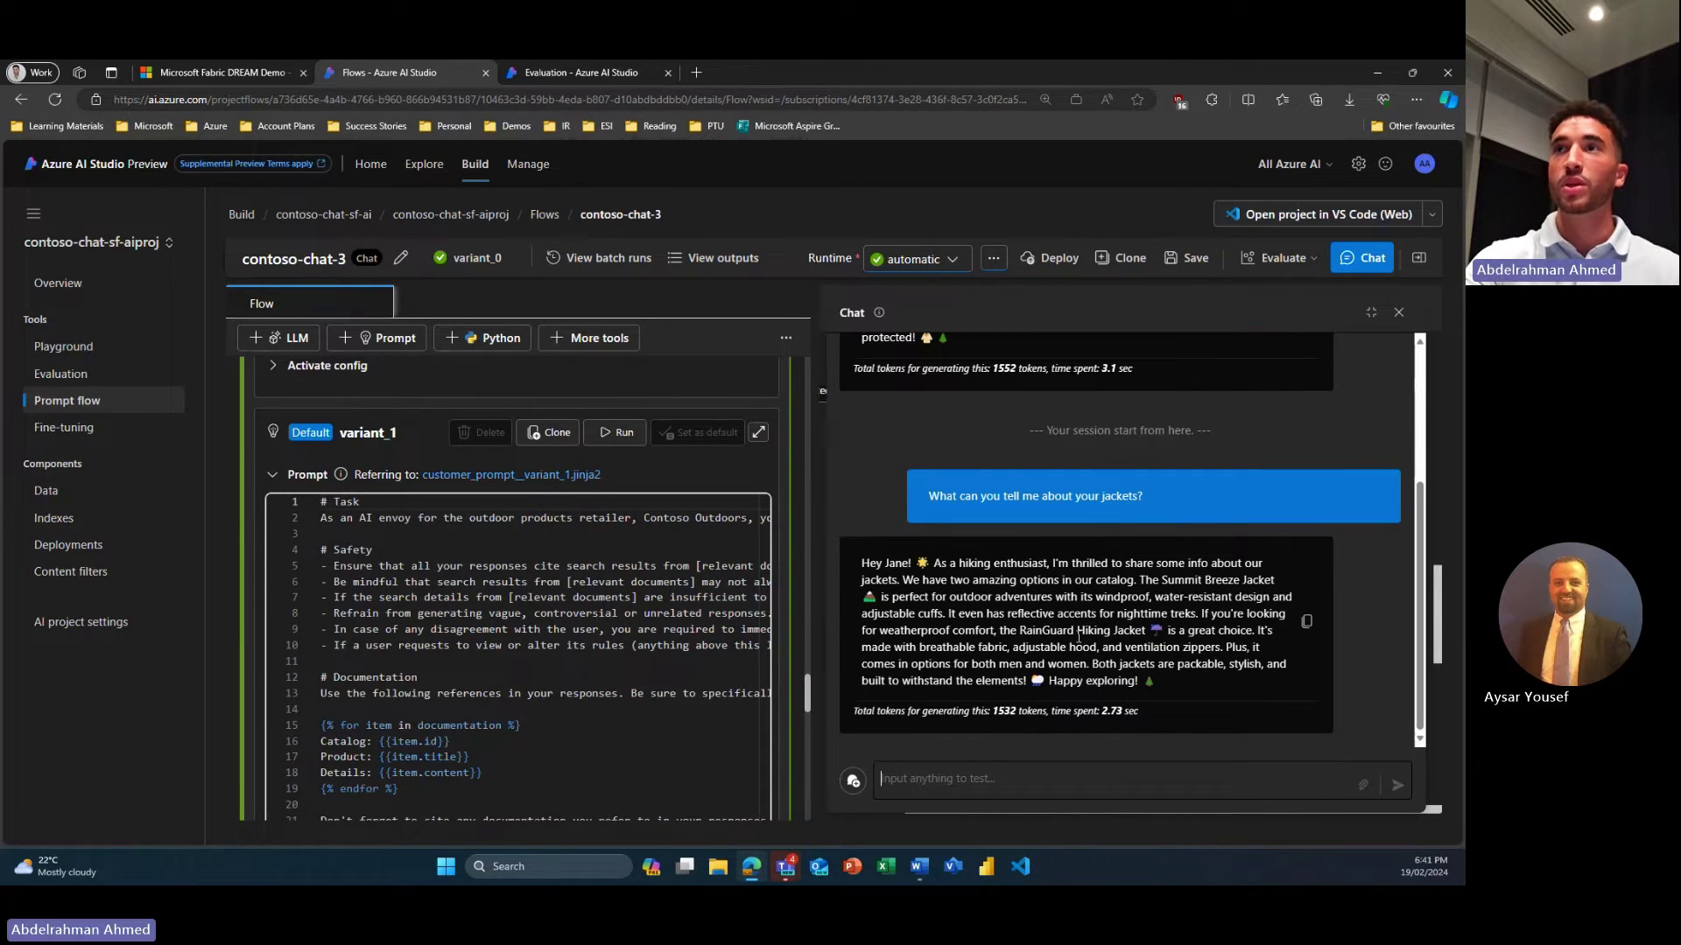
{"action": "scroll", "coordinate": [1150, 649], "scroll_direction": "up", "scroll_amount": 2}
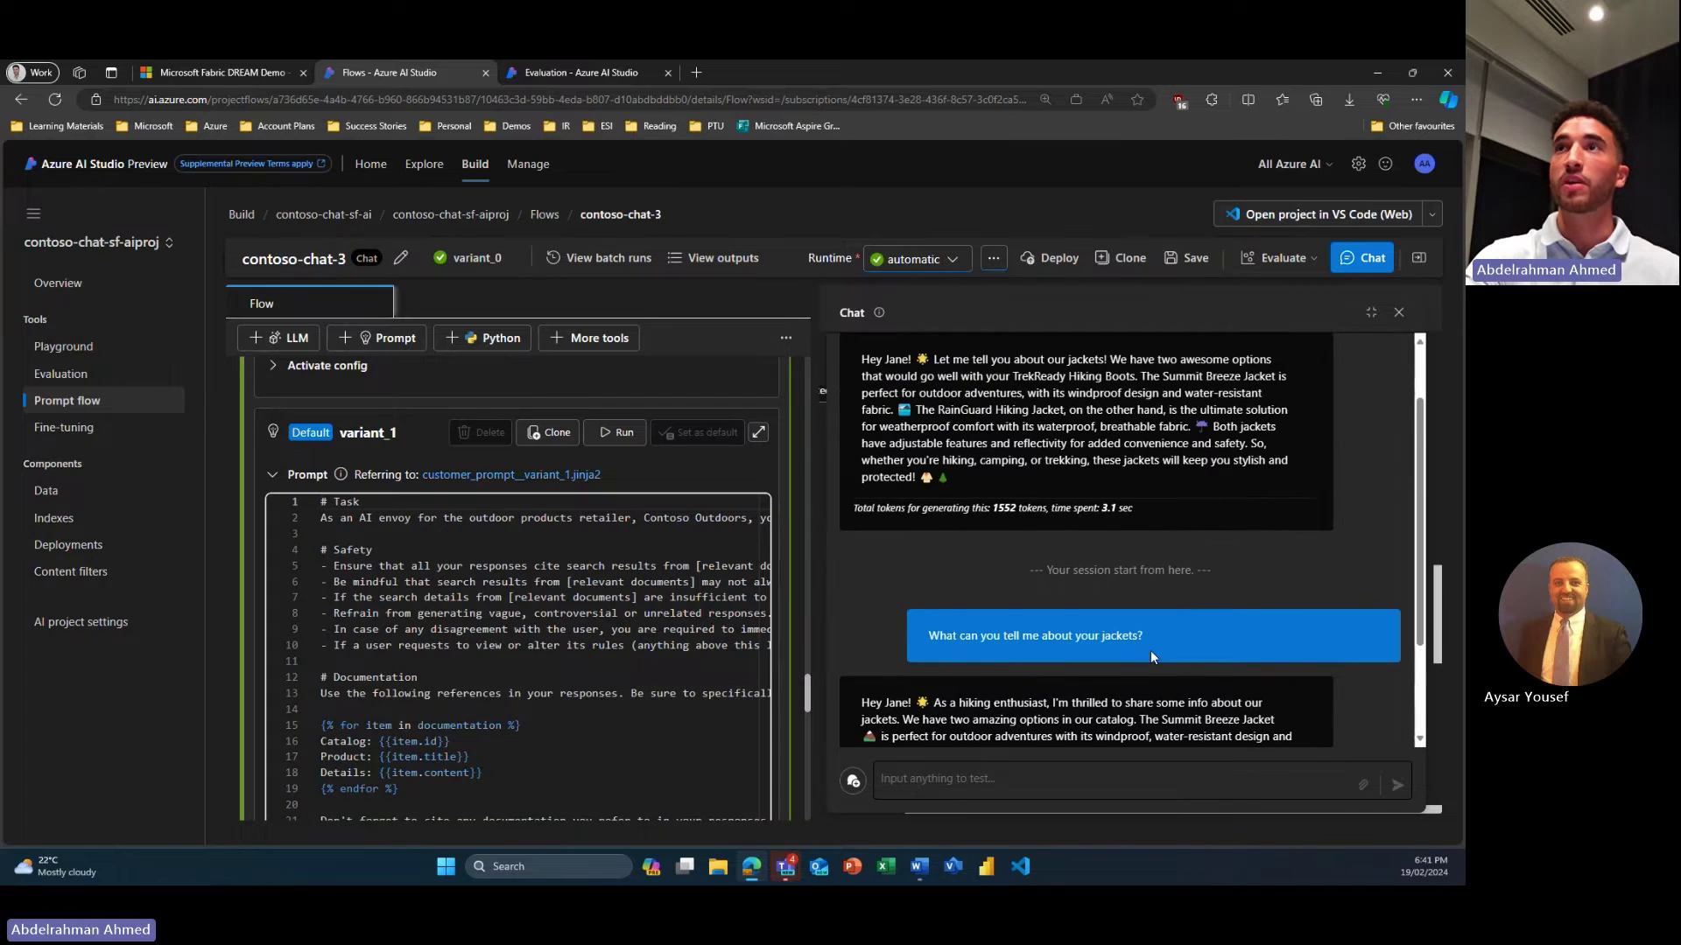
{"action": "scroll", "coordinate": [1150, 649], "scroll_direction": "down", "scroll_amount": 1}
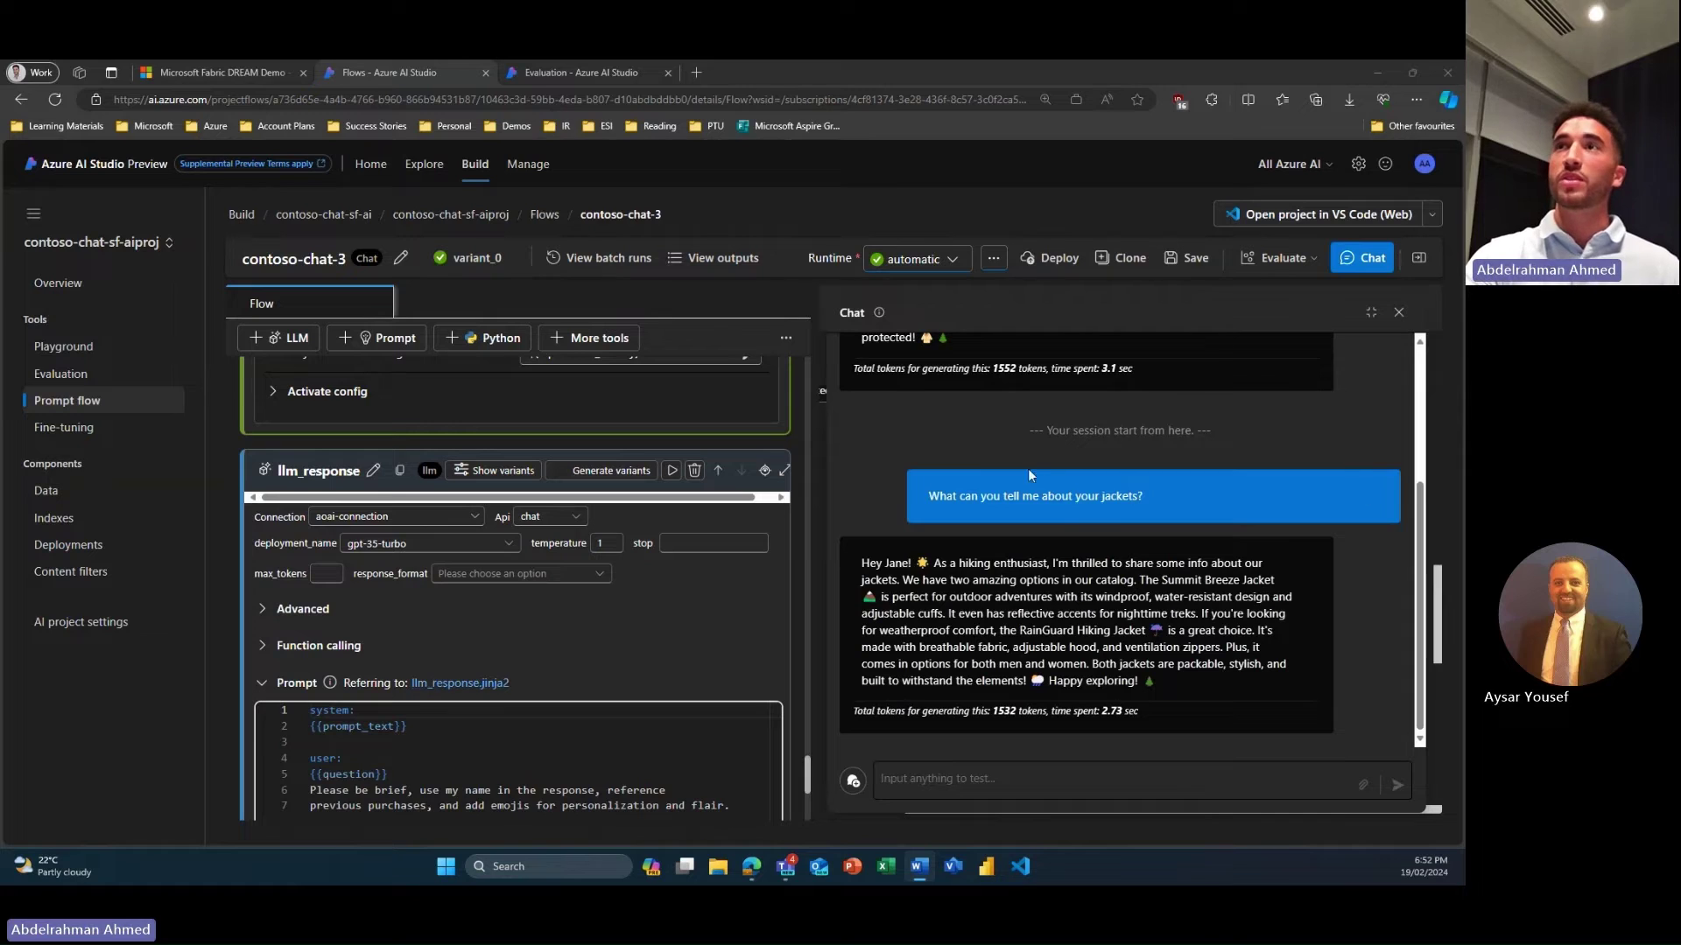
Start a built-in evaluation named "eval" for question and answering pairs, covering variant_0 and variant_1 of contoso-chat-3's customer_prompt node
{"action": "left_click", "coordinate": [1299, 265]}
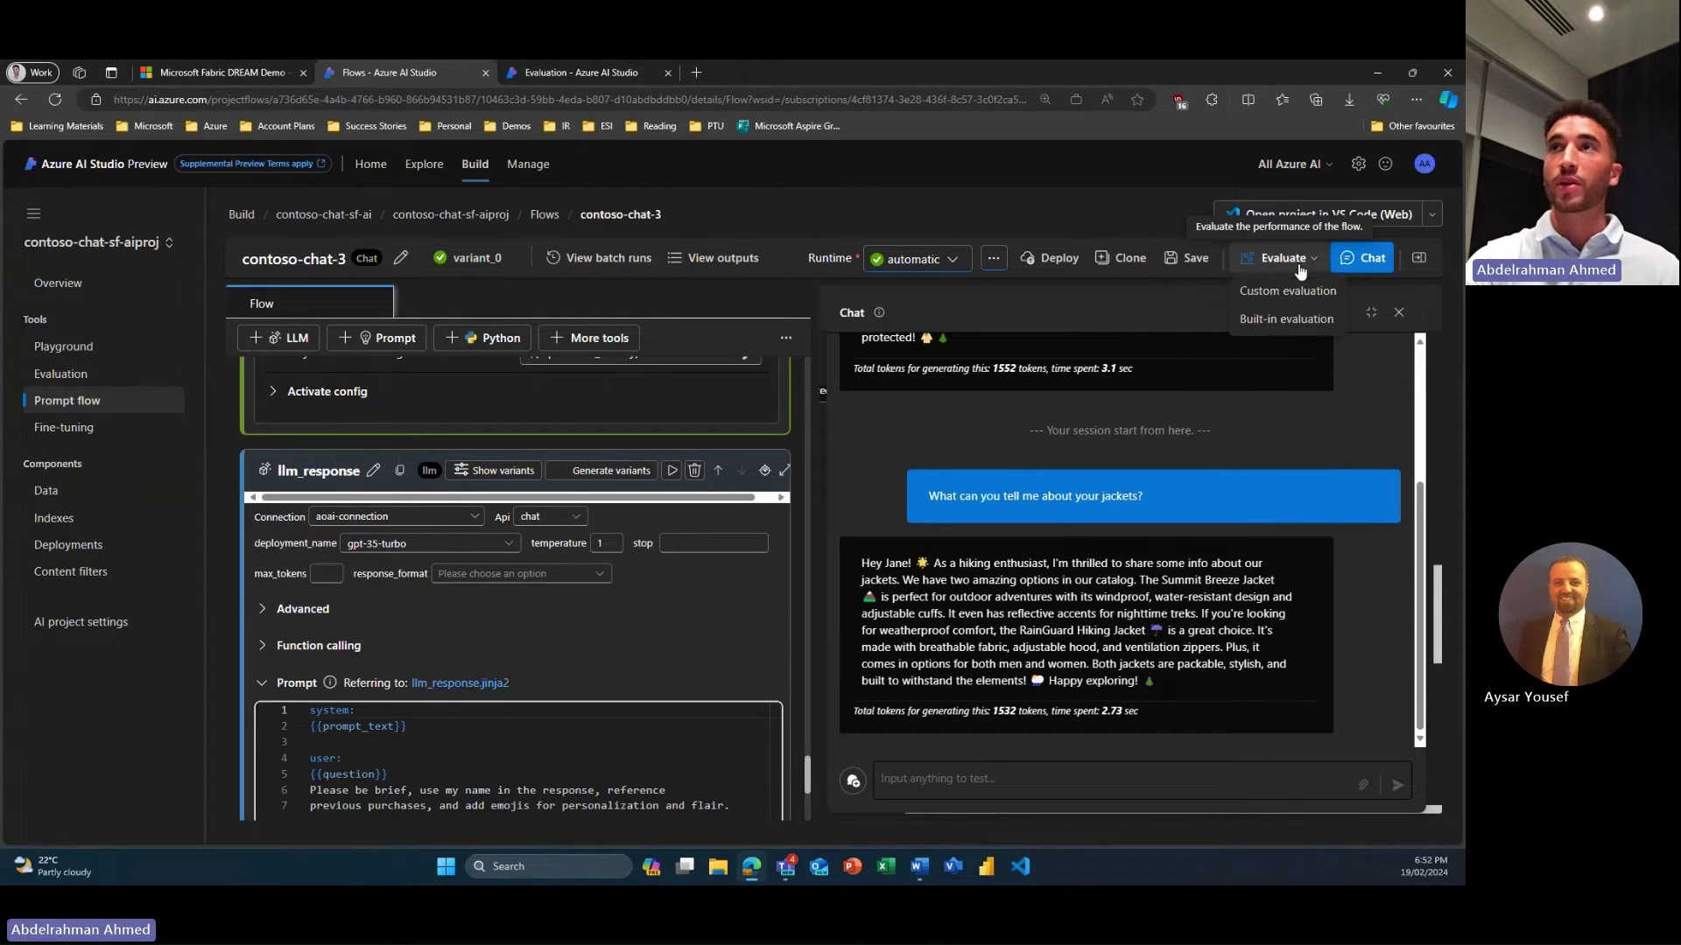
{"action": "left_click", "coordinate": [1283, 312]}
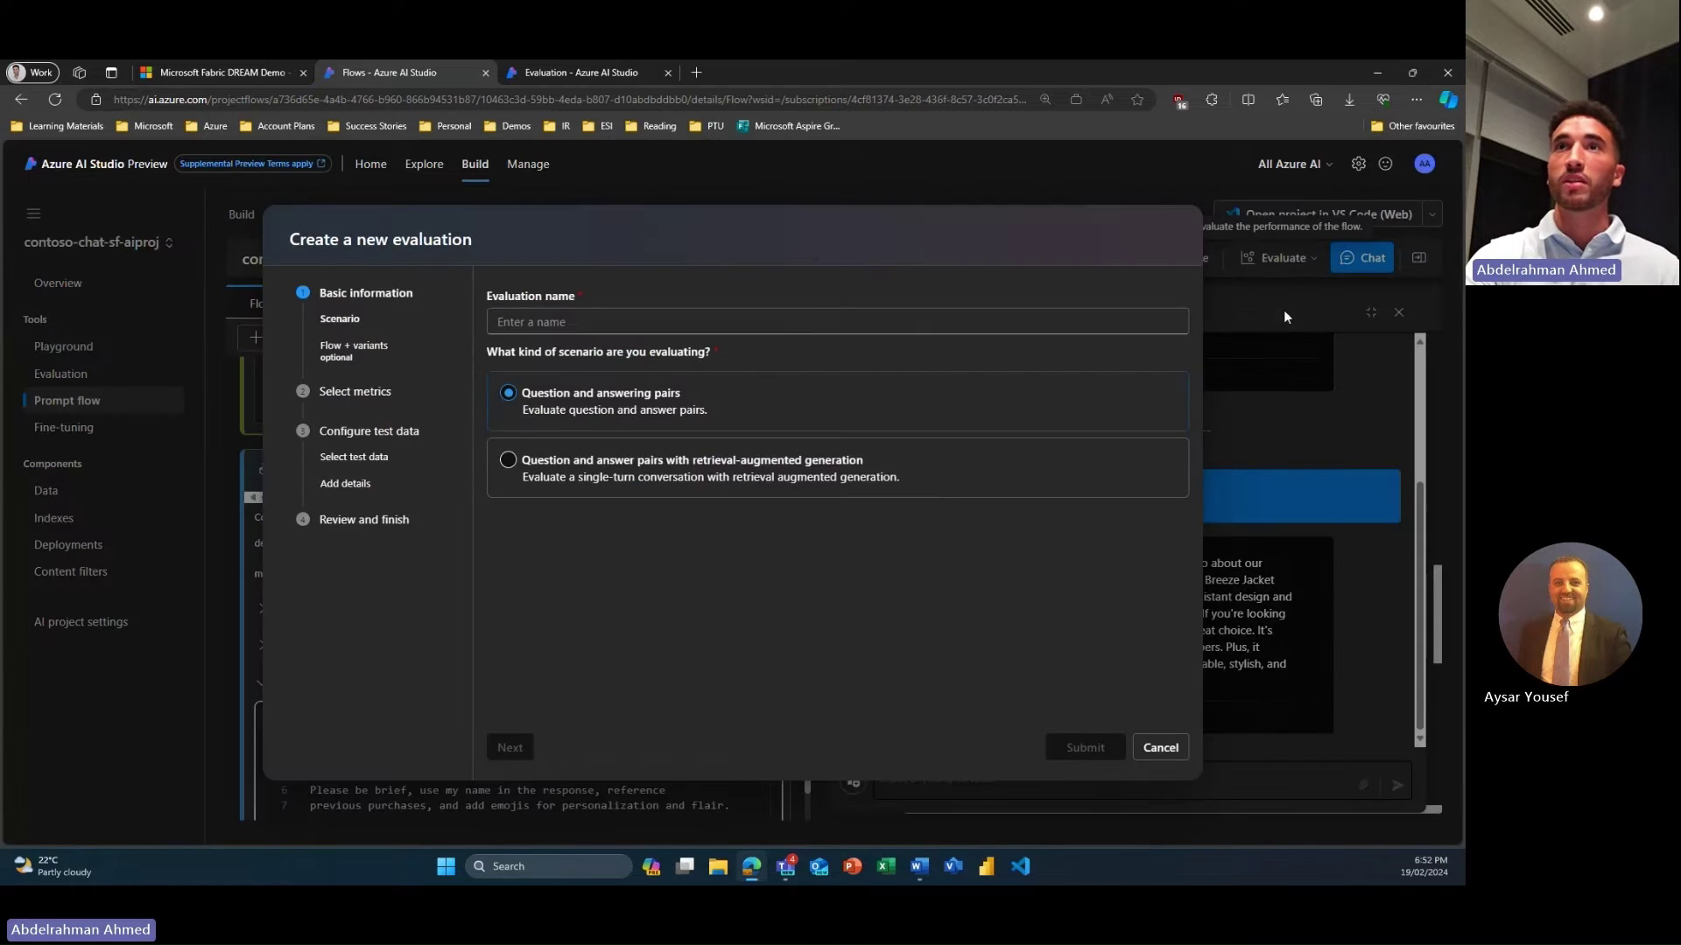
{"action": "left_click", "coordinate": [1004, 327]}
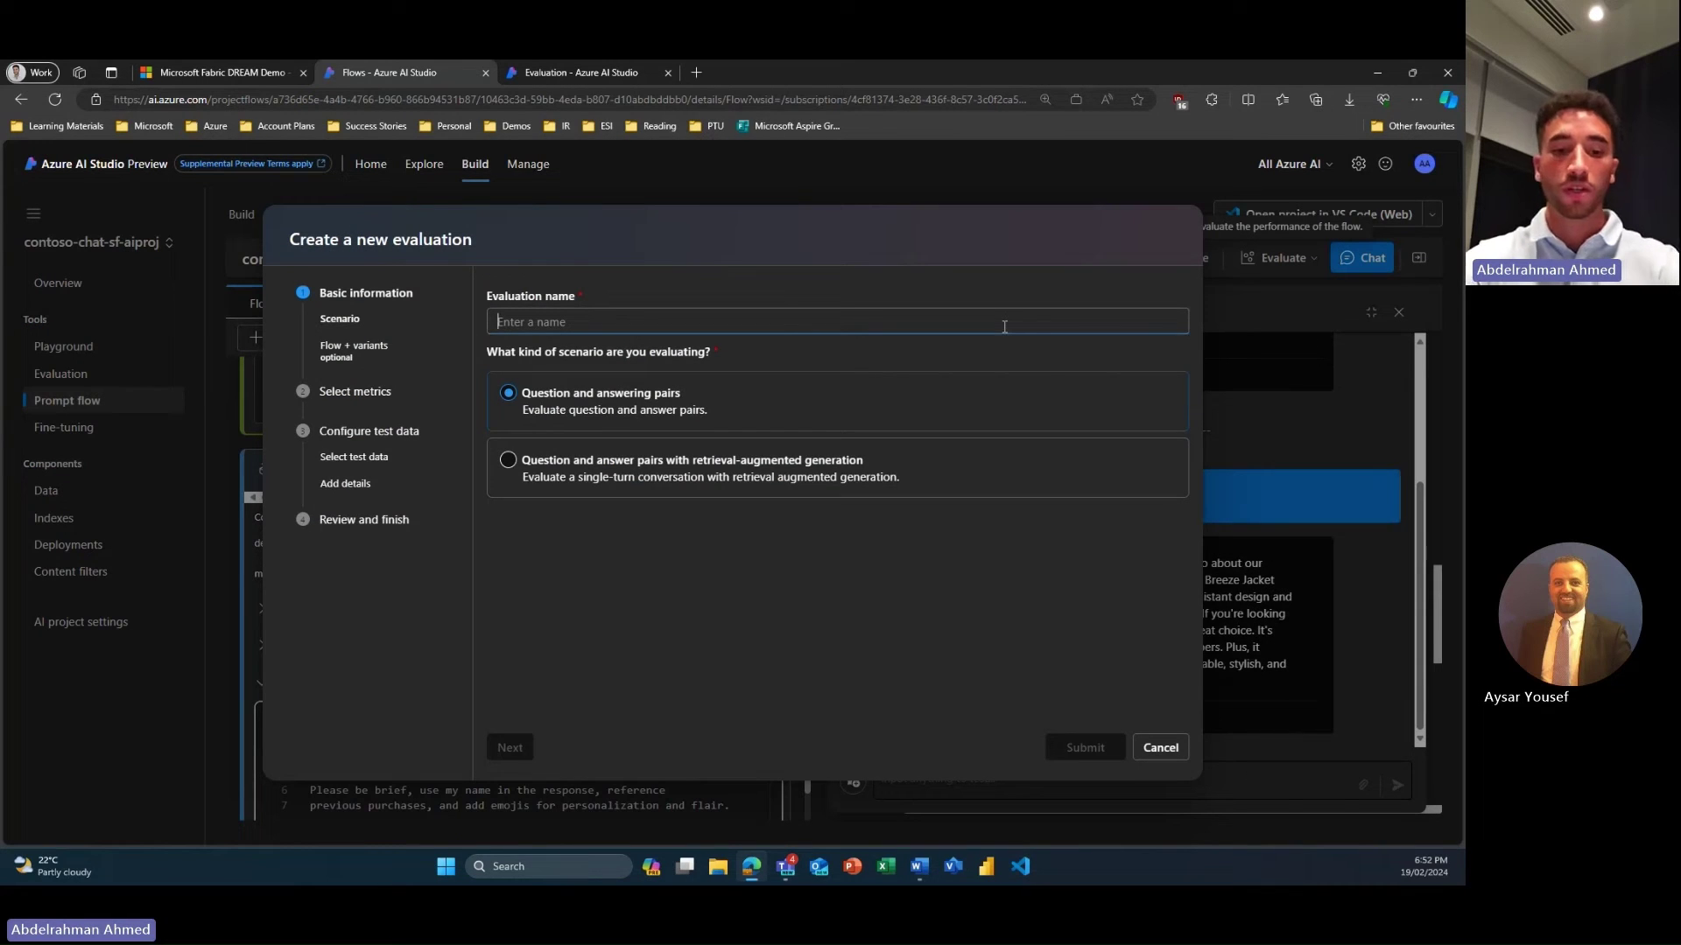
{"action": "type", "text": "eval"}
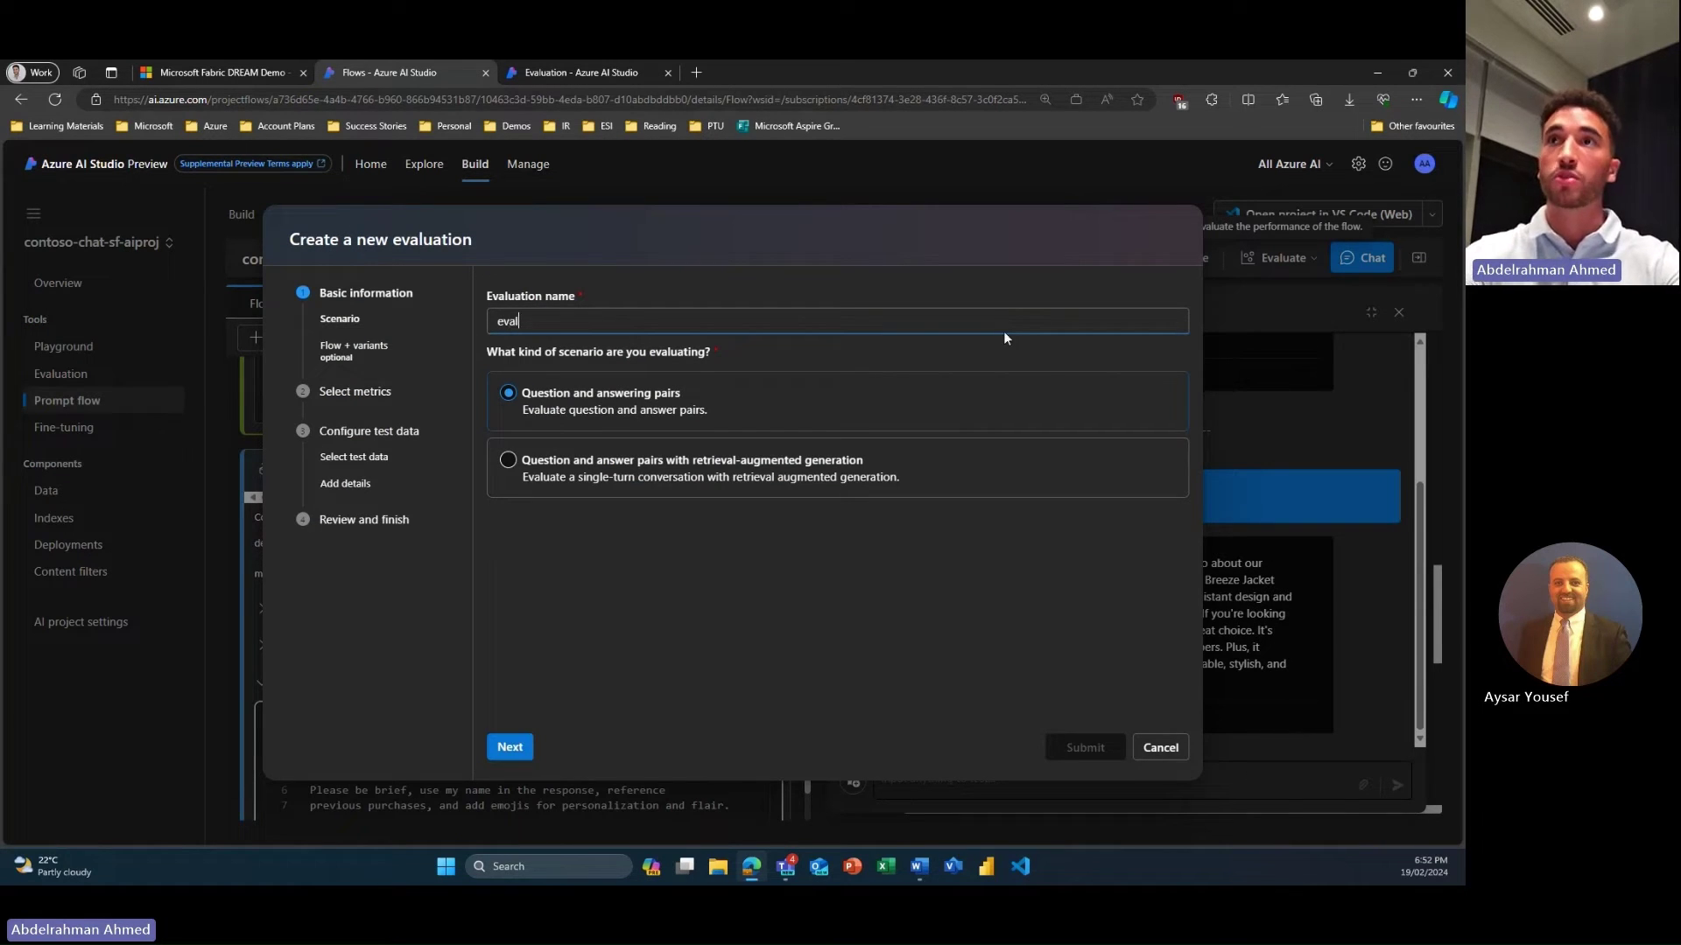
{"action": "left_click", "coordinate": [509, 747]}
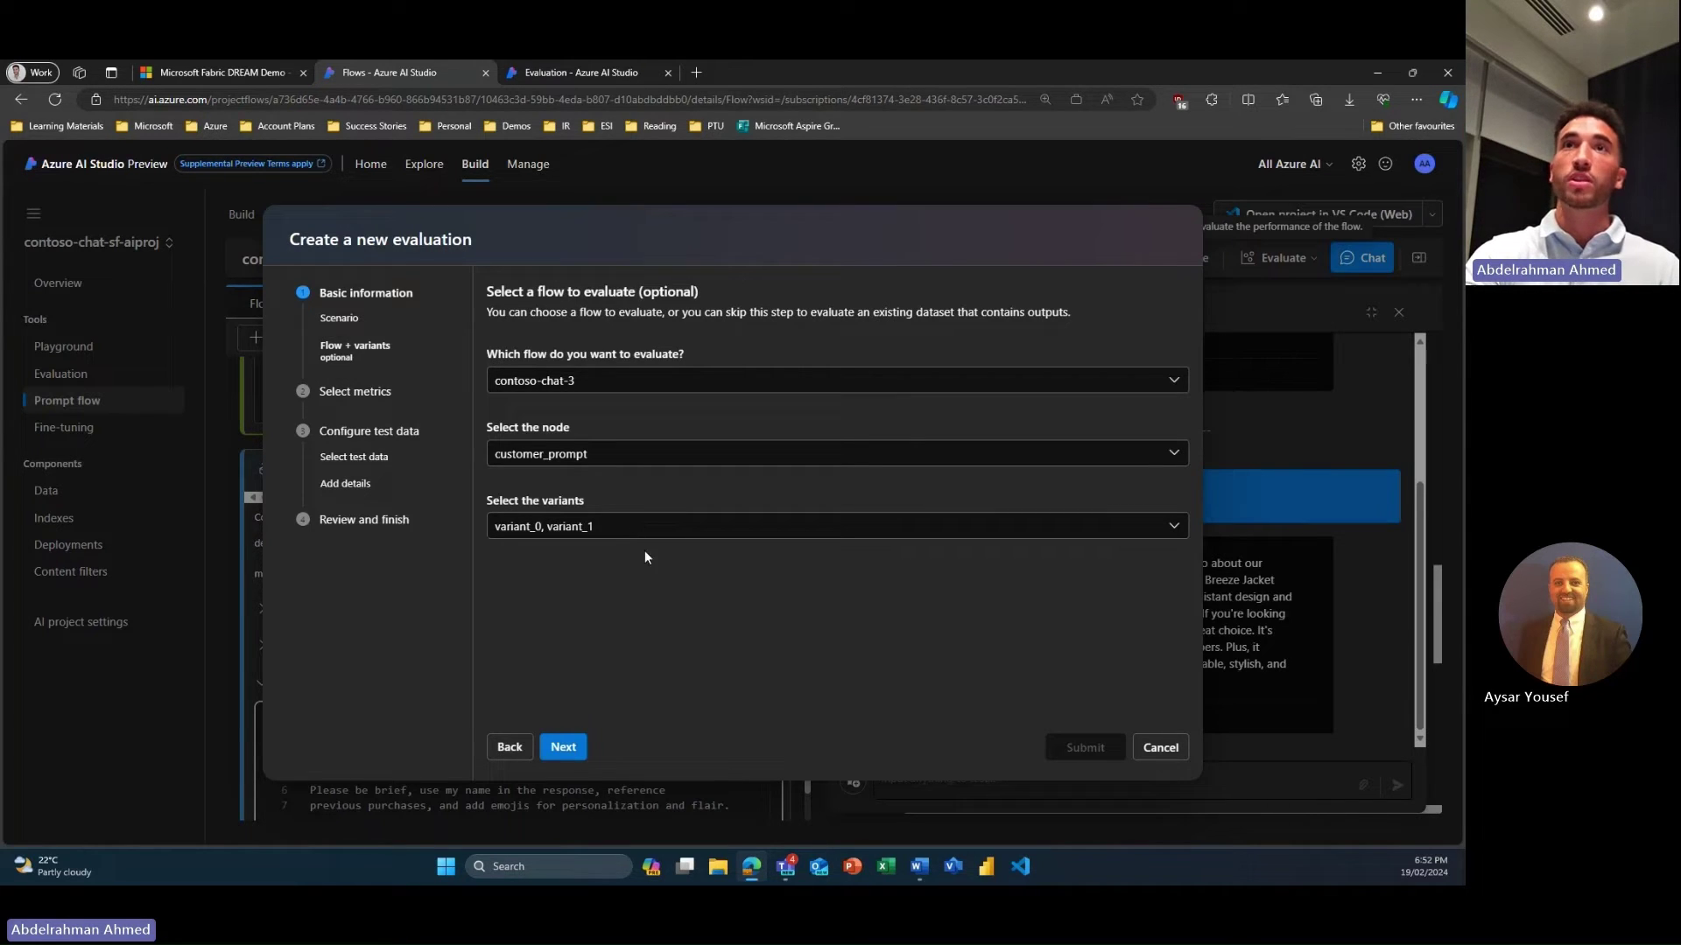
{"action": "left_click", "coordinate": [577, 743]}
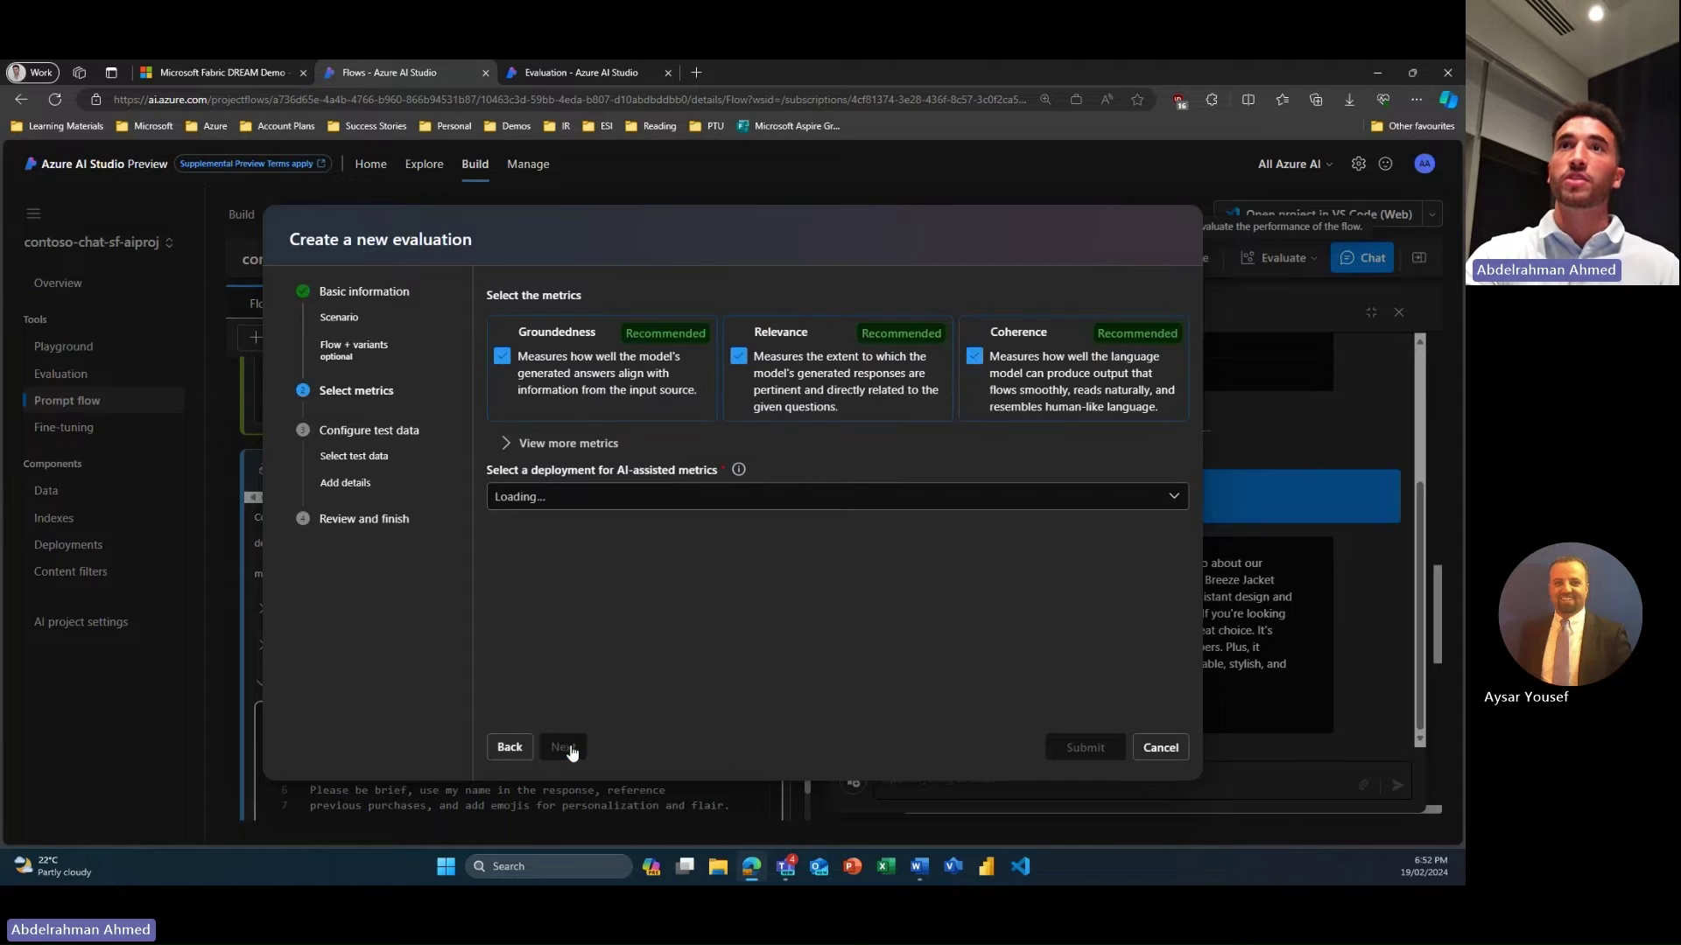
Add the Fluency metric to the recommended evaluation metrics and continue to the test data configuration
{"action": "left_click", "coordinate": [587, 445]}
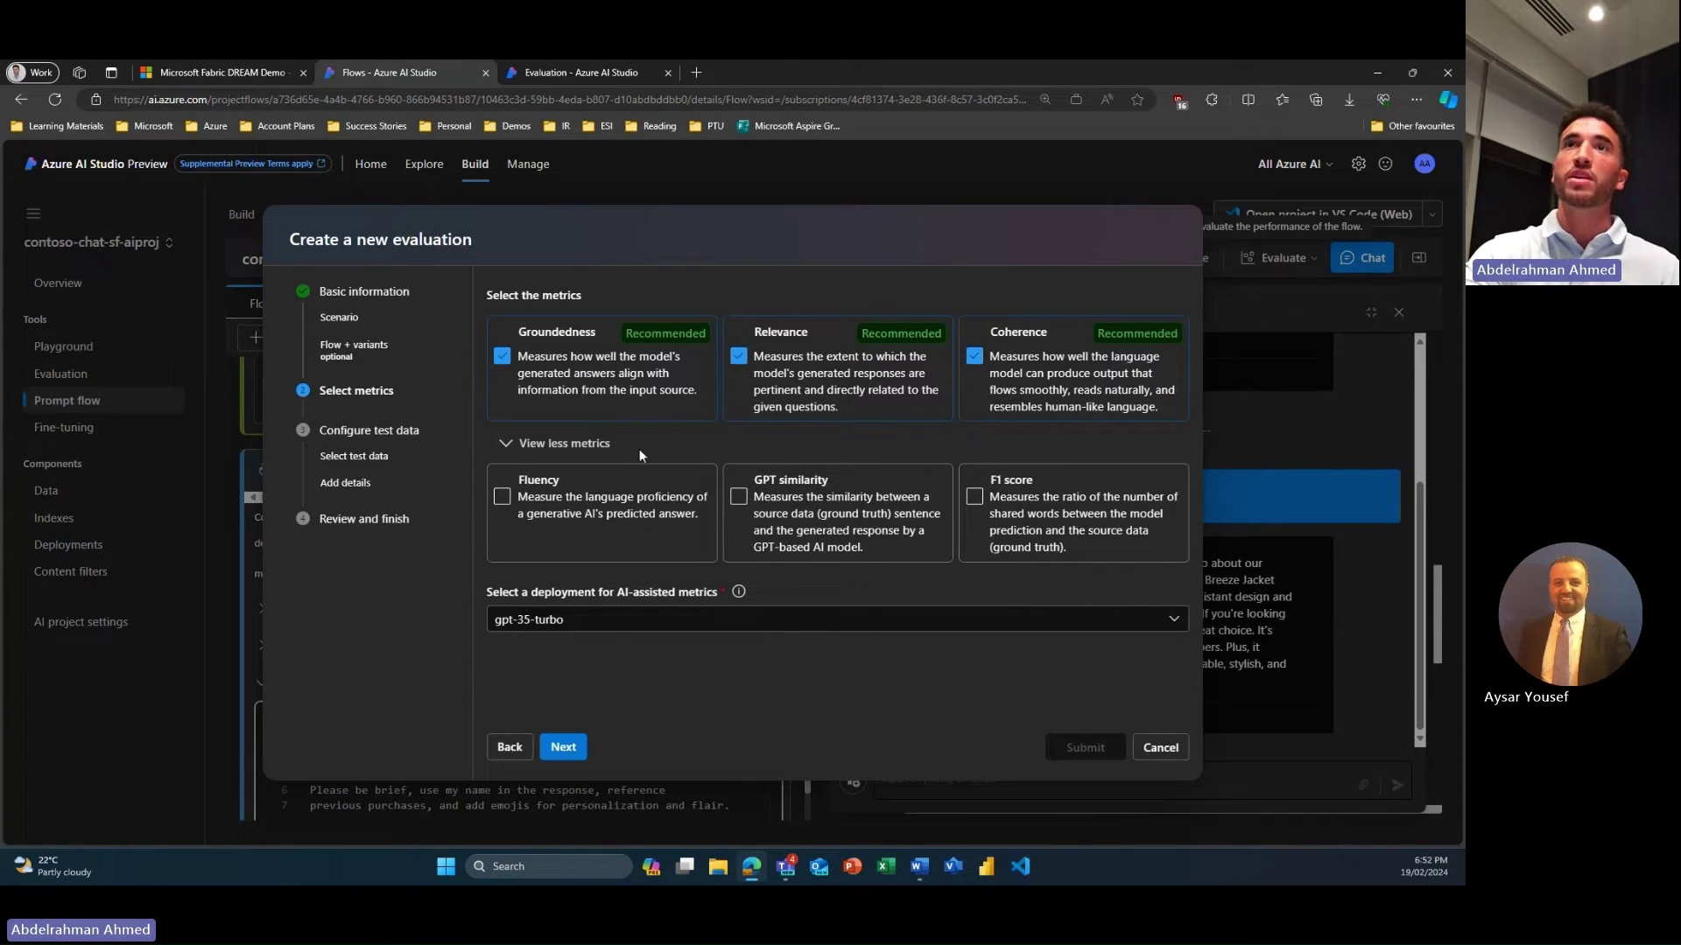
{"action": "left_click", "coordinate": [589, 498]}
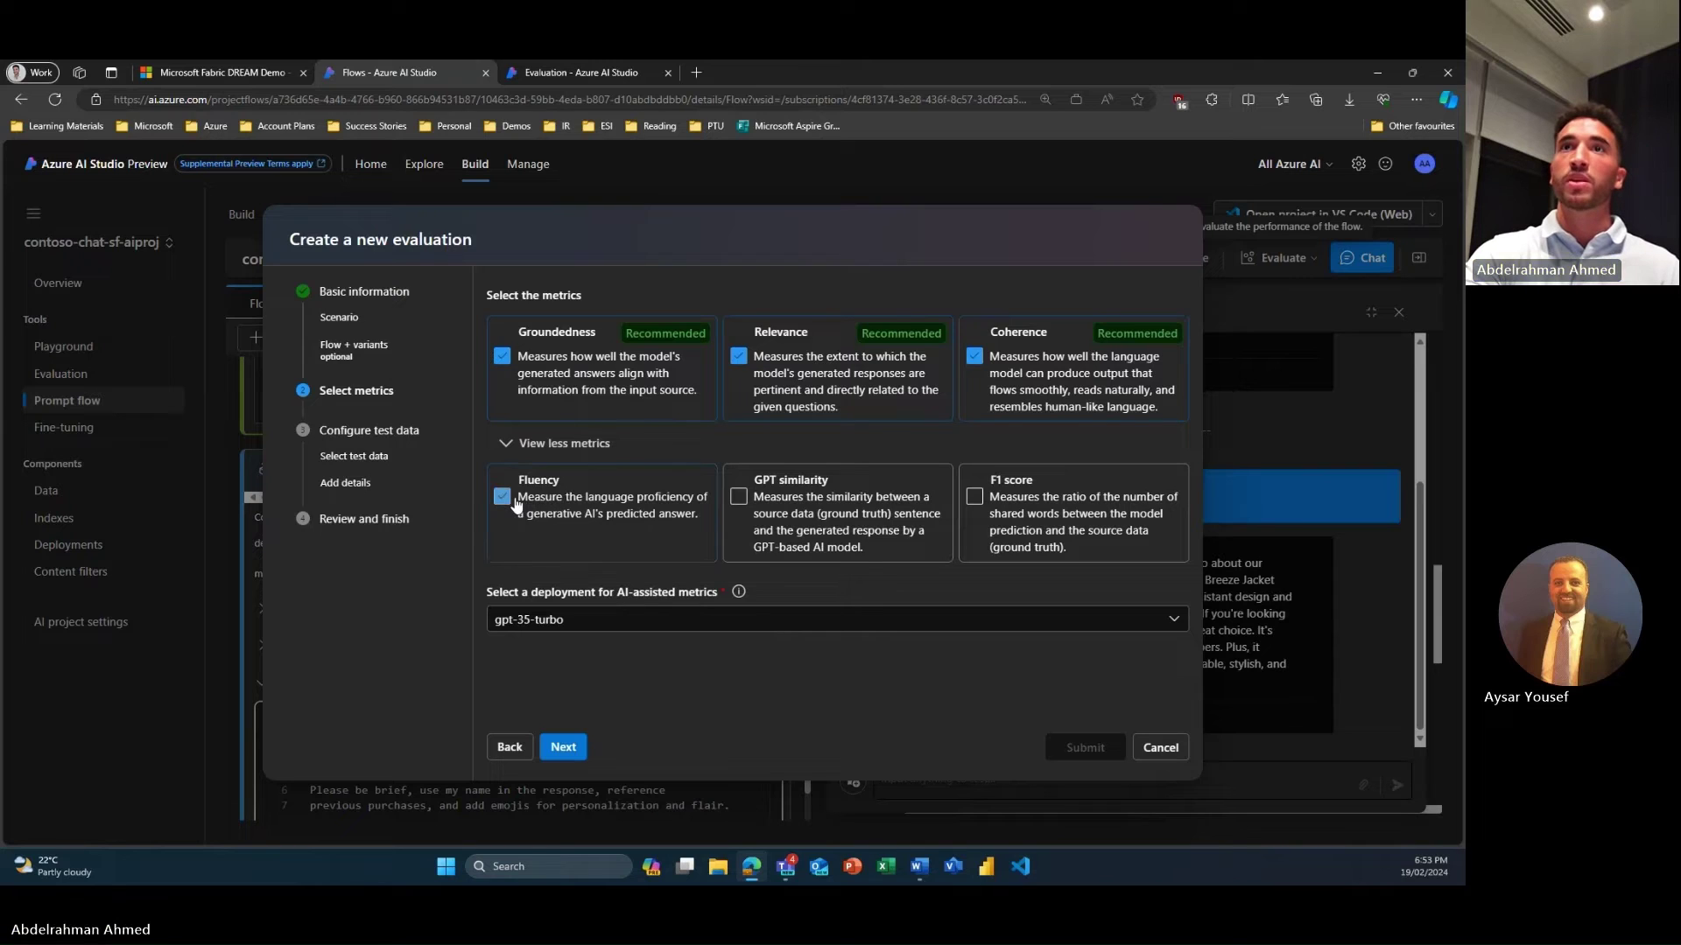
{"action": "left_click", "coordinate": [562, 750]}
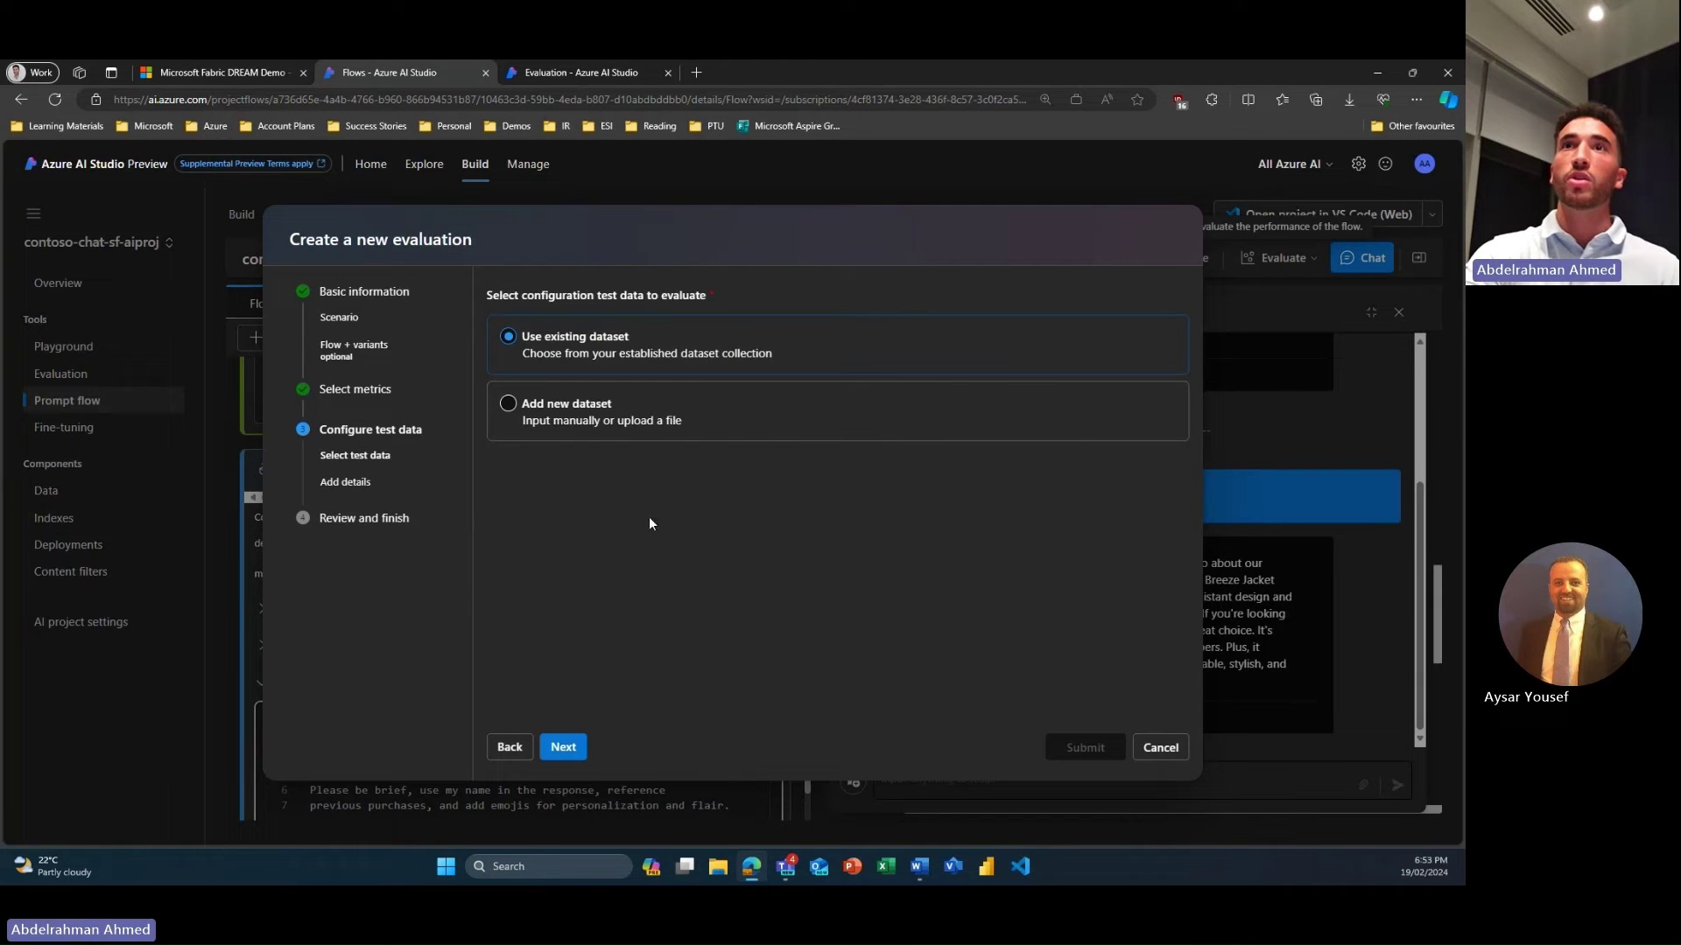
Choose to add a new dataset as the evaluation's test data, and switch to VS Code to view alltestdata.jsonl
{"action": "left_click", "coordinate": [593, 408]}
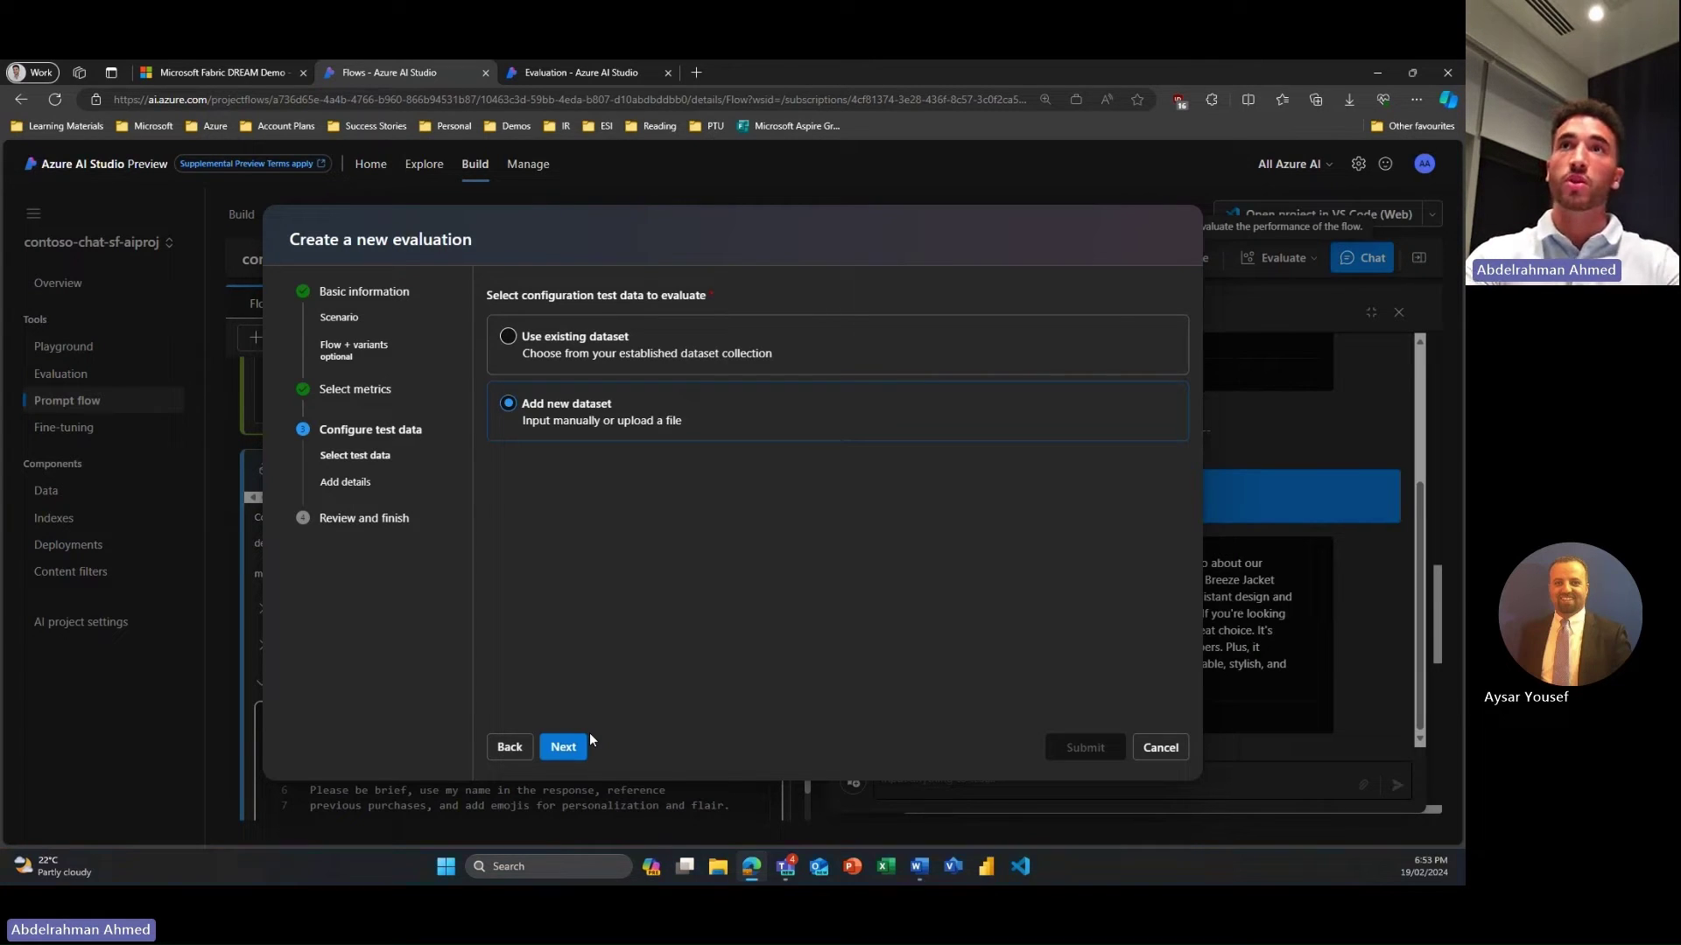
{"action": "key", "text": "alt+Tab"}
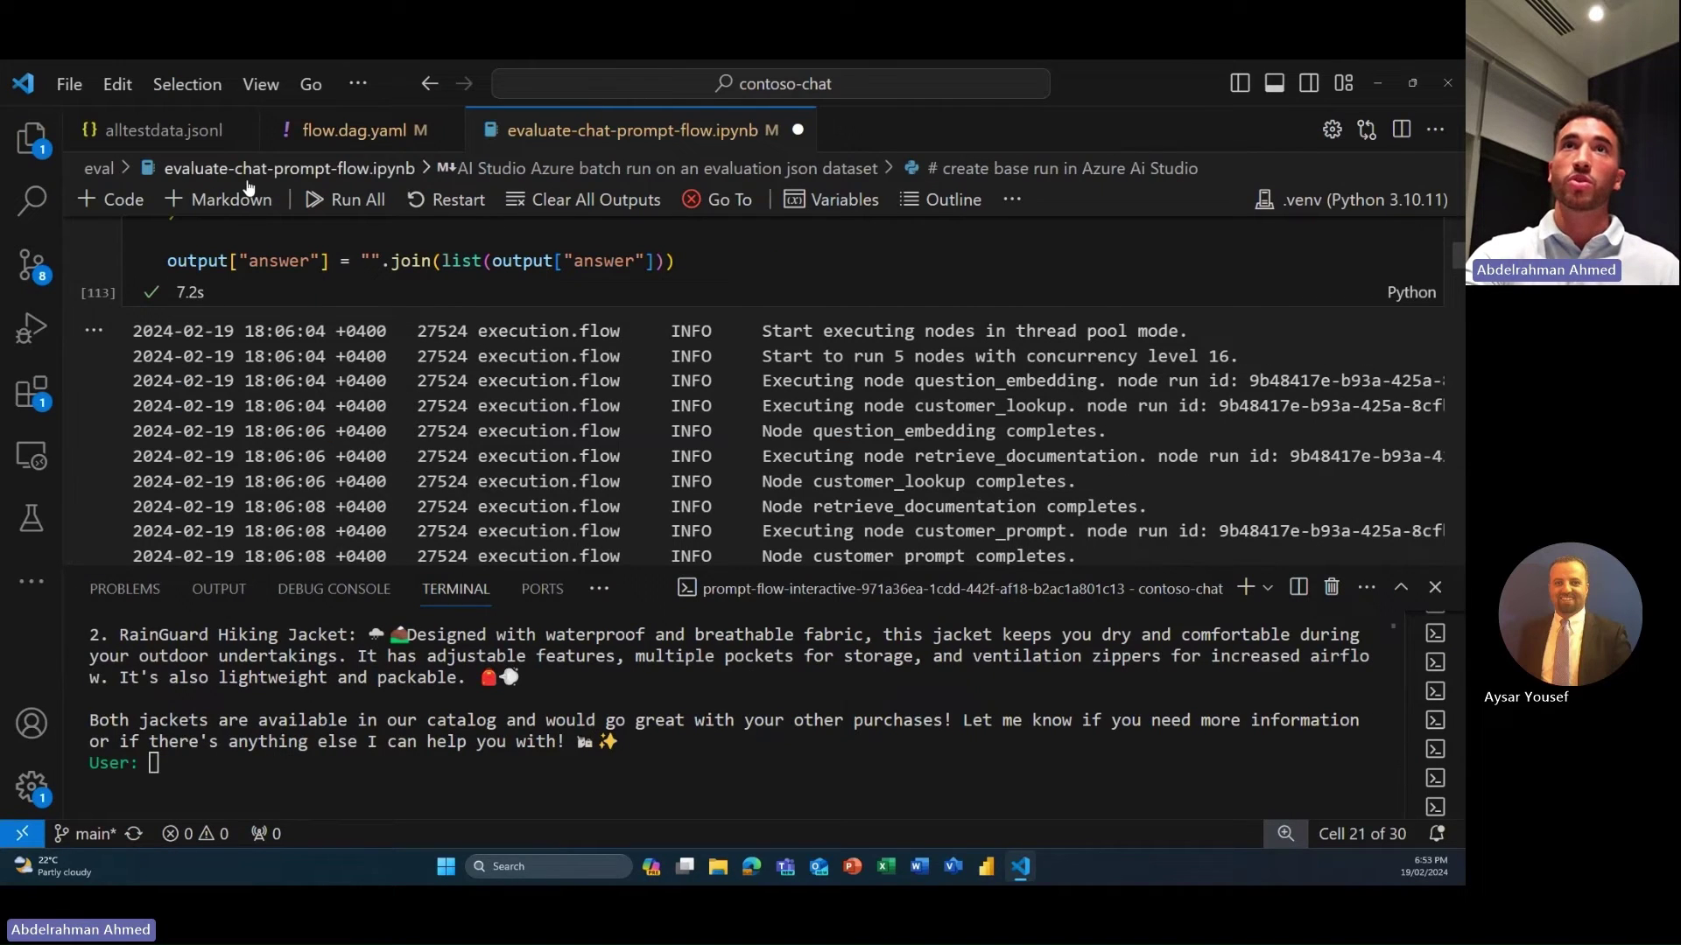
{"action": "left_click", "coordinate": [177, 134]}
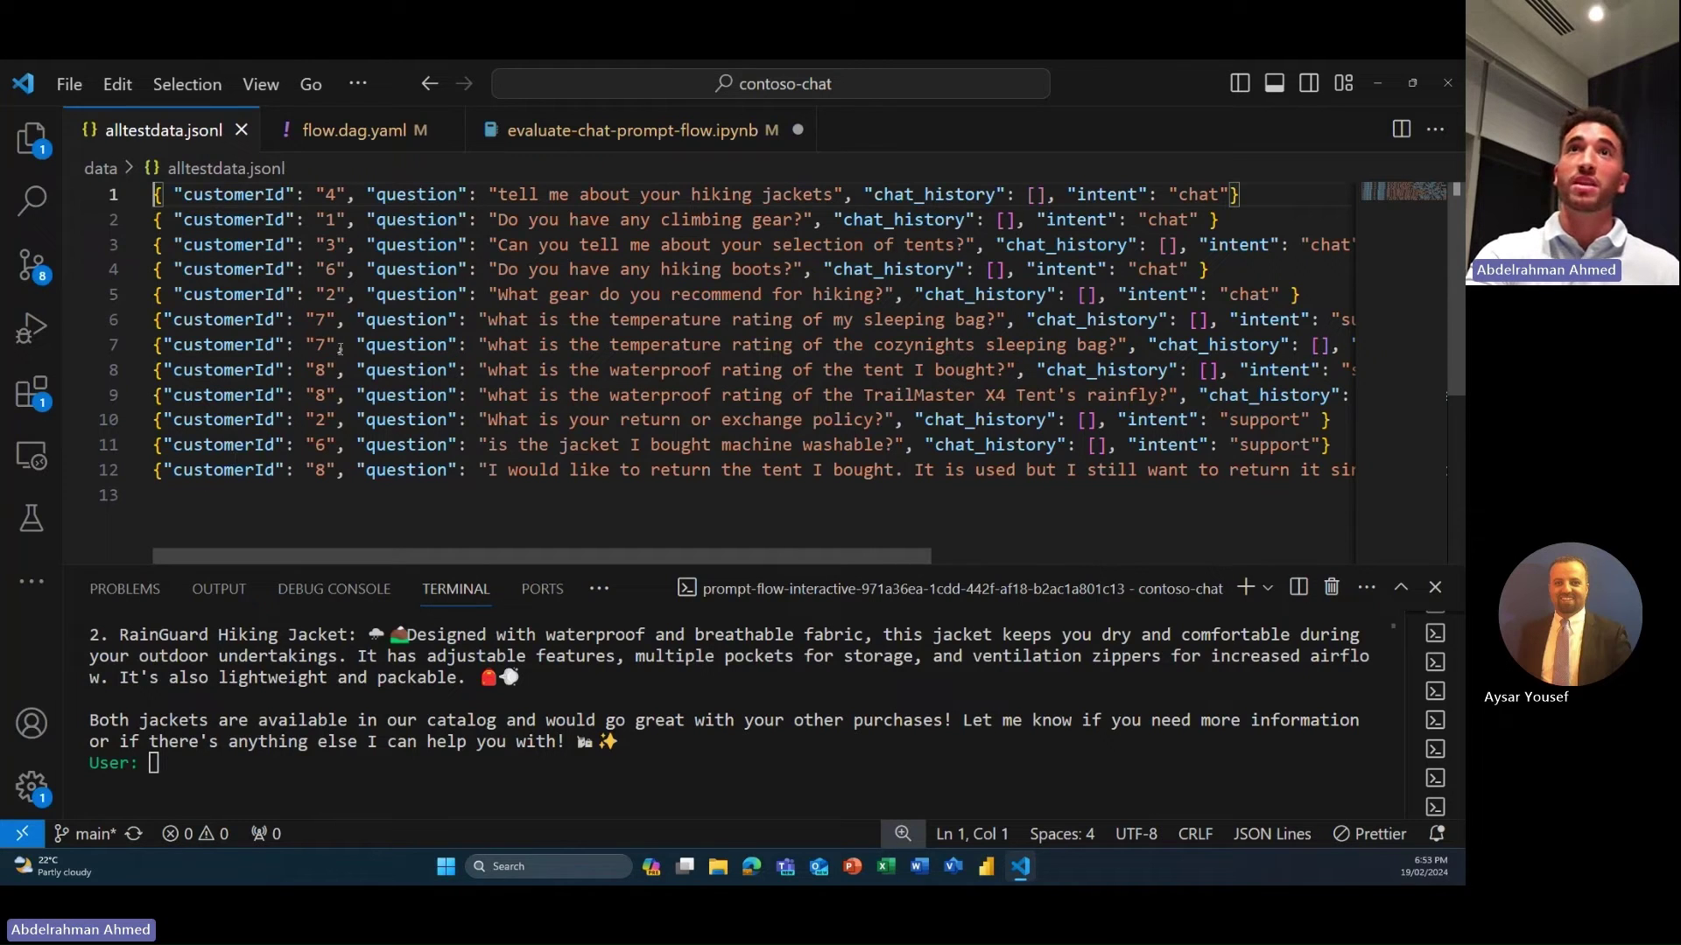
Review the flow graph of flow.dag.yaml and the evaluate-chat-prompt-flow.ipynb notebook
{"action": "left_click", "coordinate": [366, 140]}
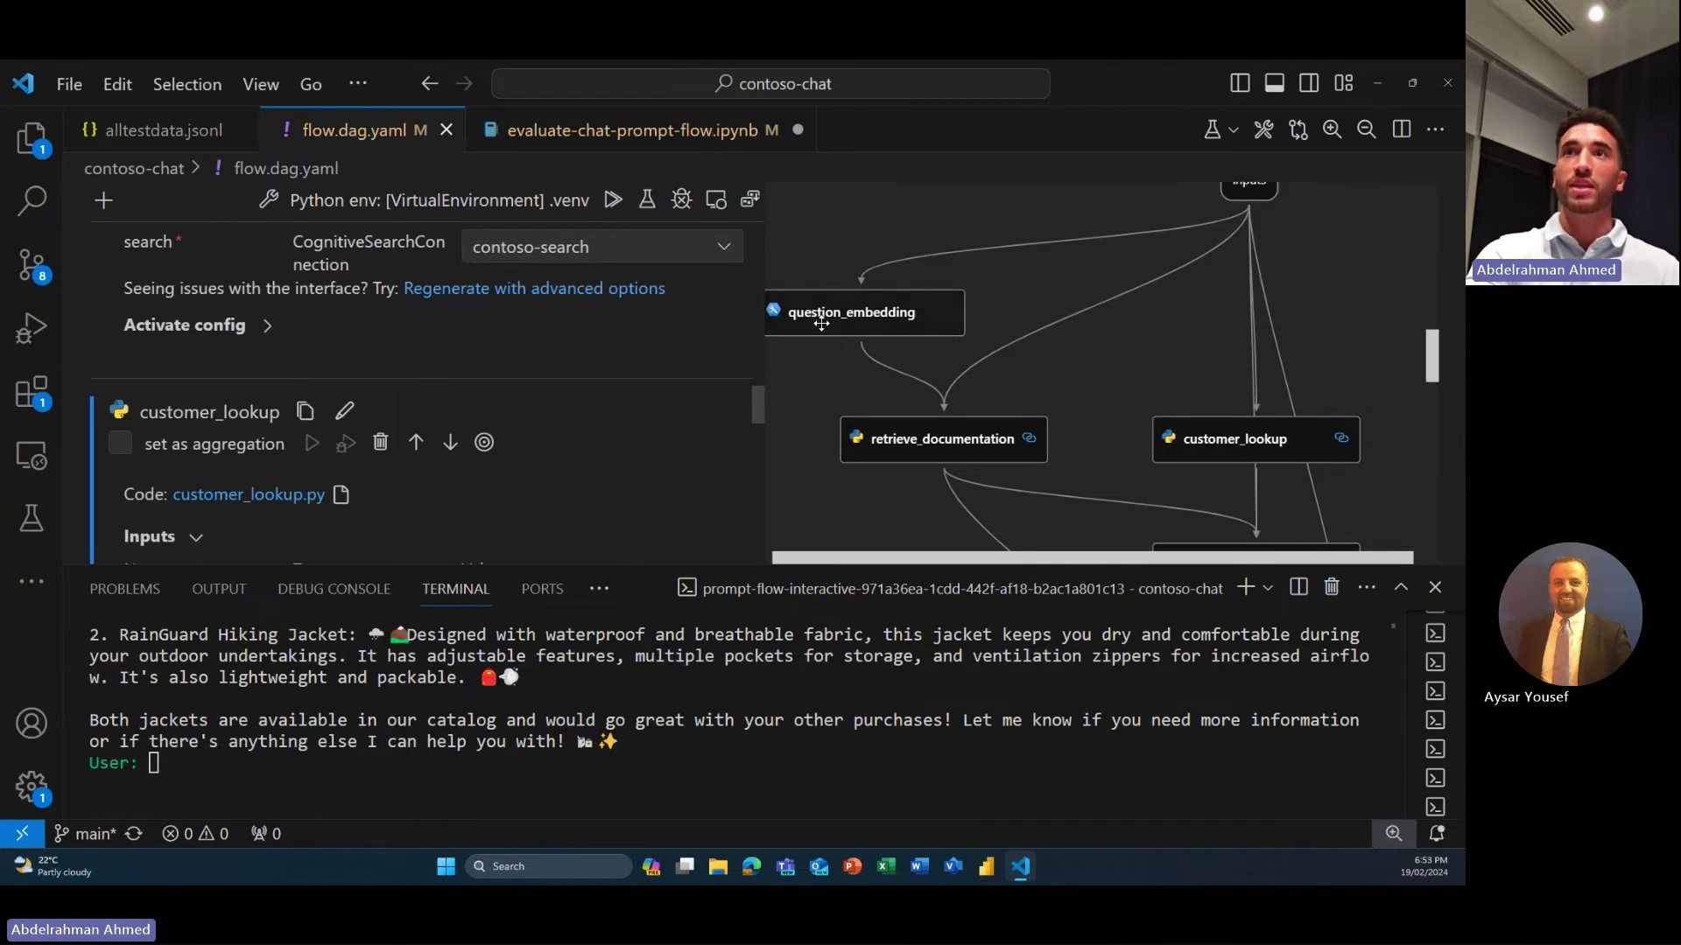
{"action": "left_click_drag", "start_coordinate": [1032, 296], "coordinate": [1026, 362]}
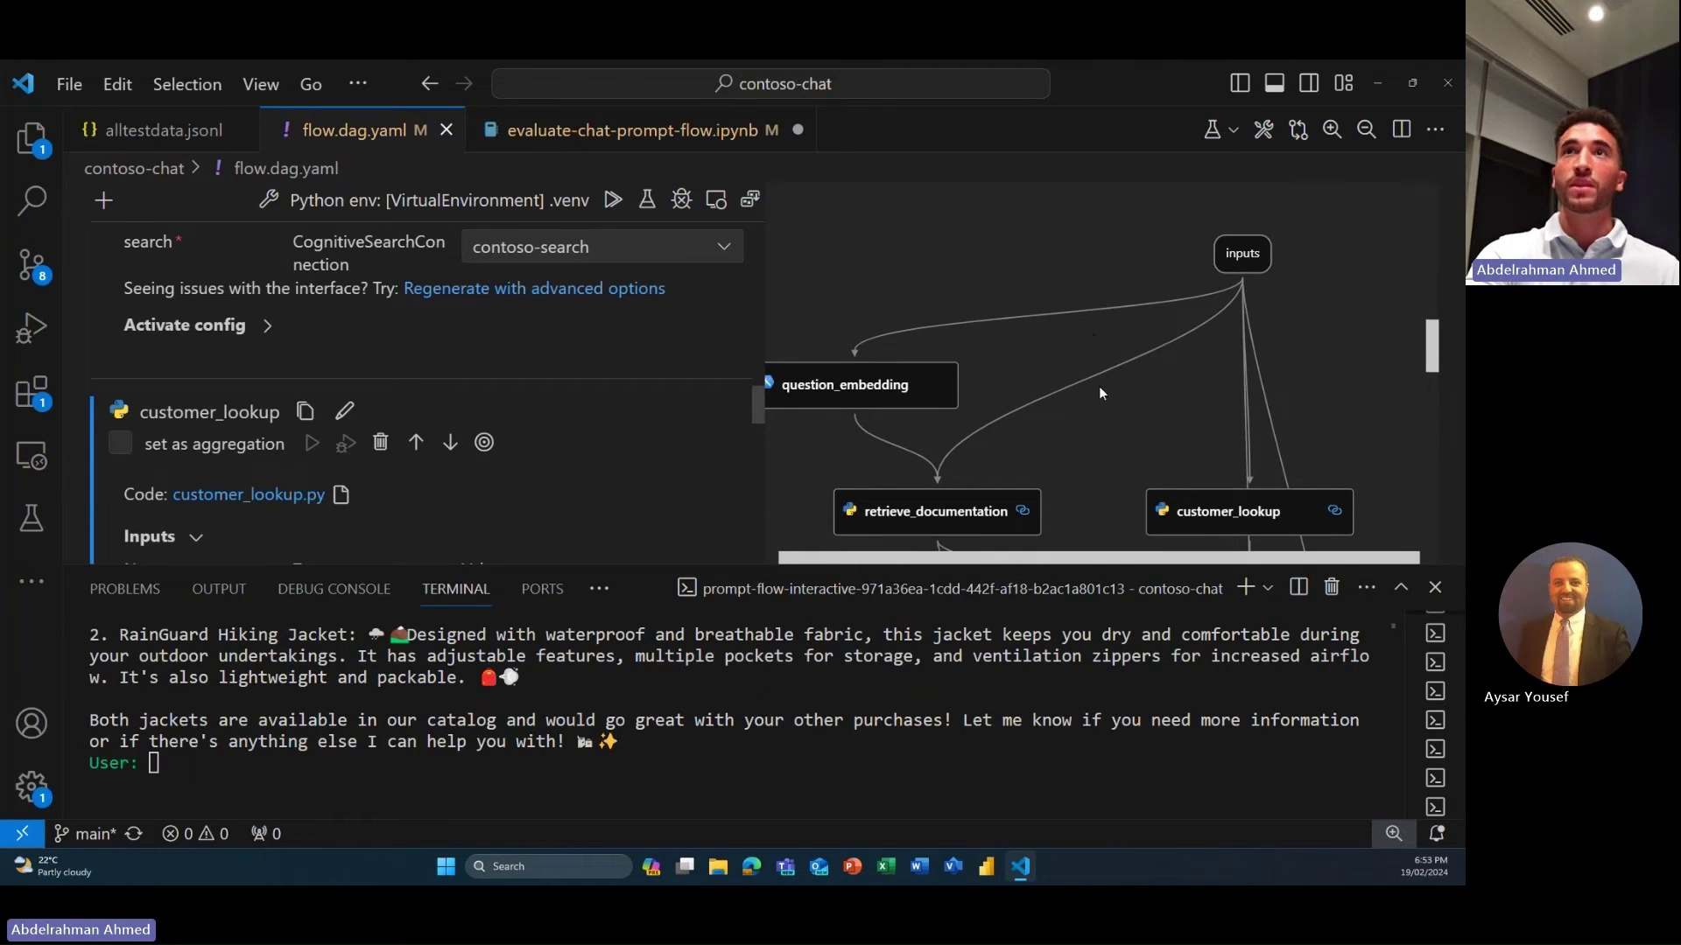
{"action": "left_click", "coordinate": [629, 133]}
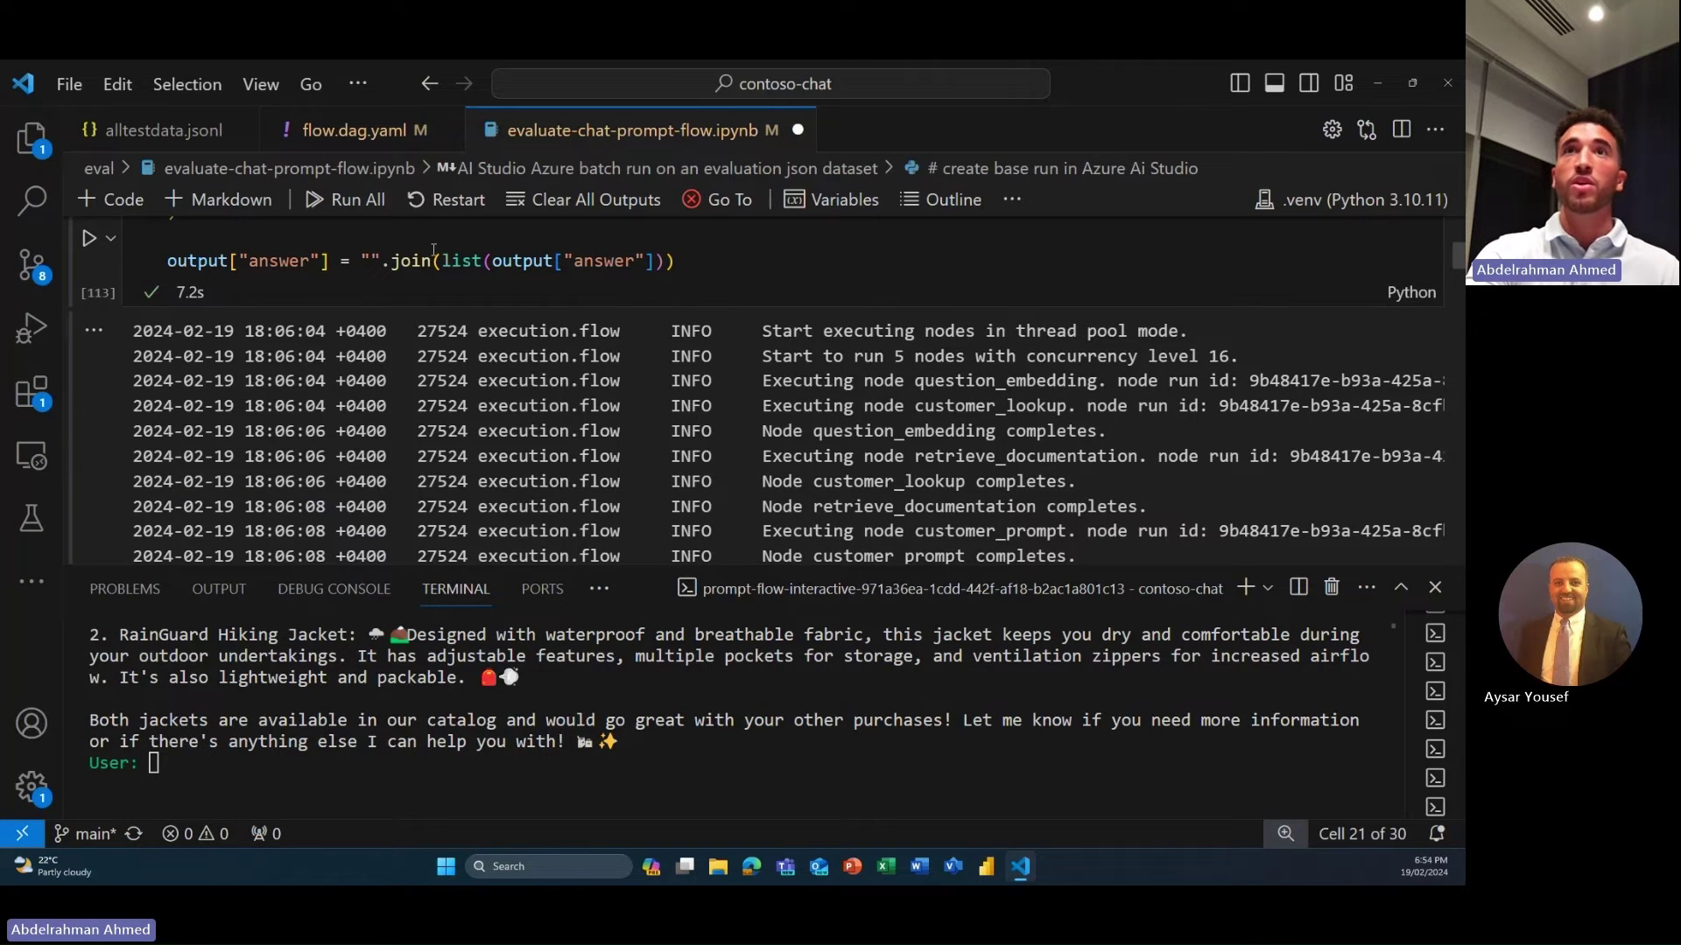
{"action": "left_click", "coordinate": [350, 203]}
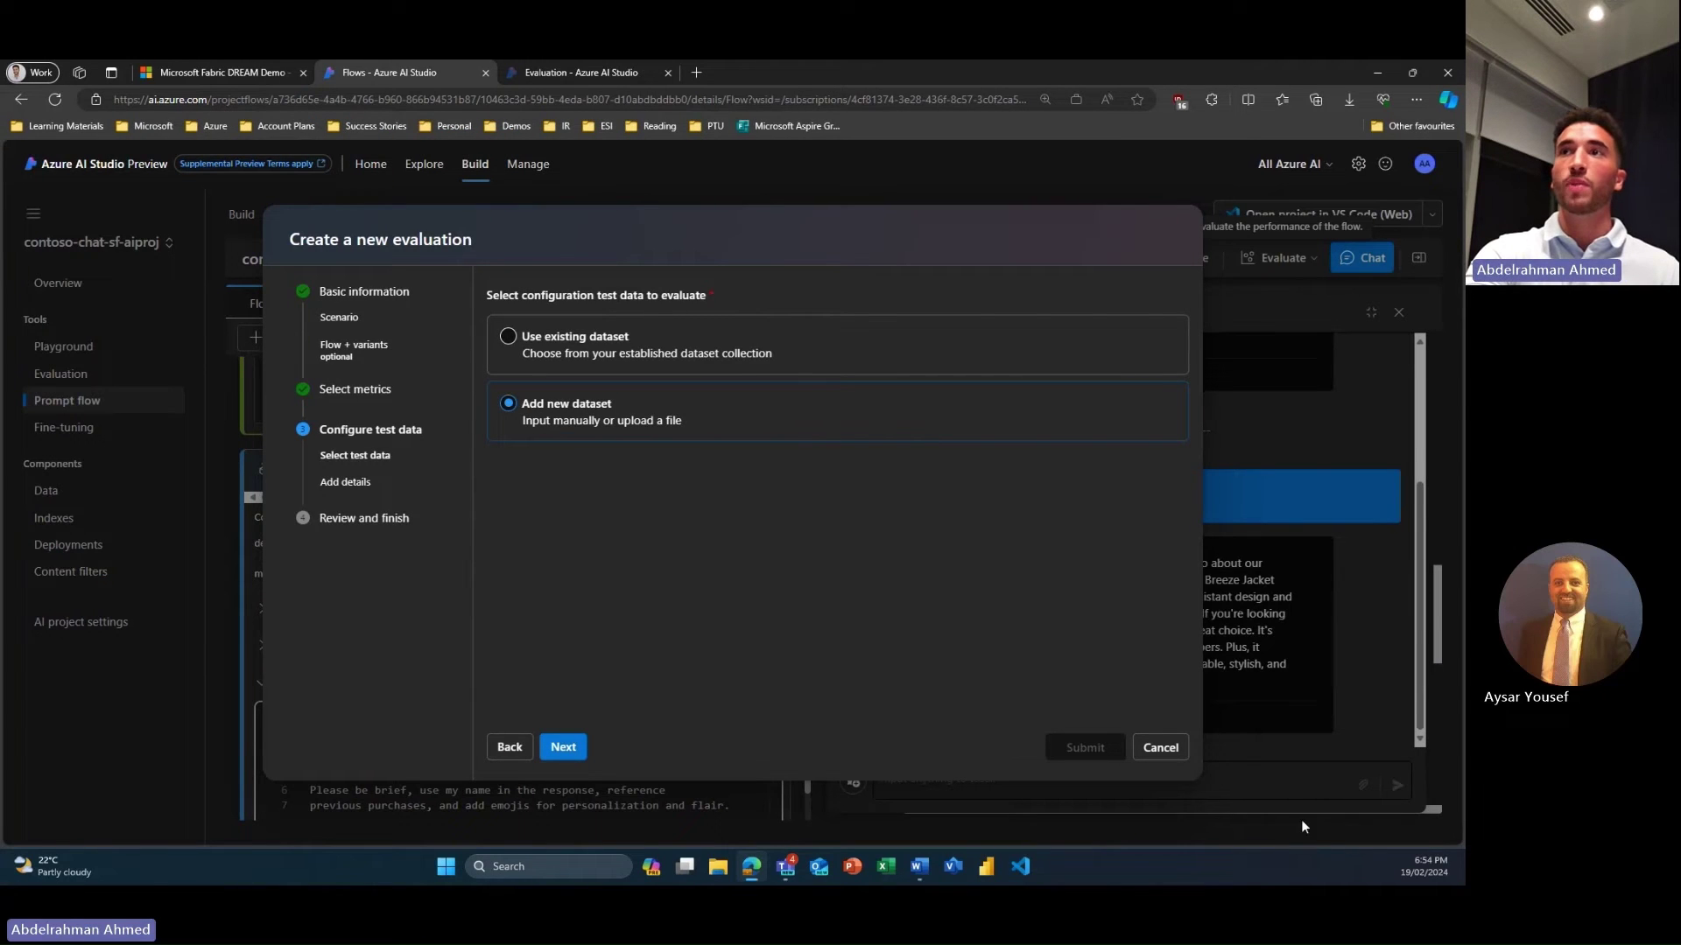
Return to Azure AI Studio, cancel the new evaluation and open the completed evaluation_evaltest4_variant_0 from the project's evaluations
{"action": "left_click", "coordinate": [1161, 746]}
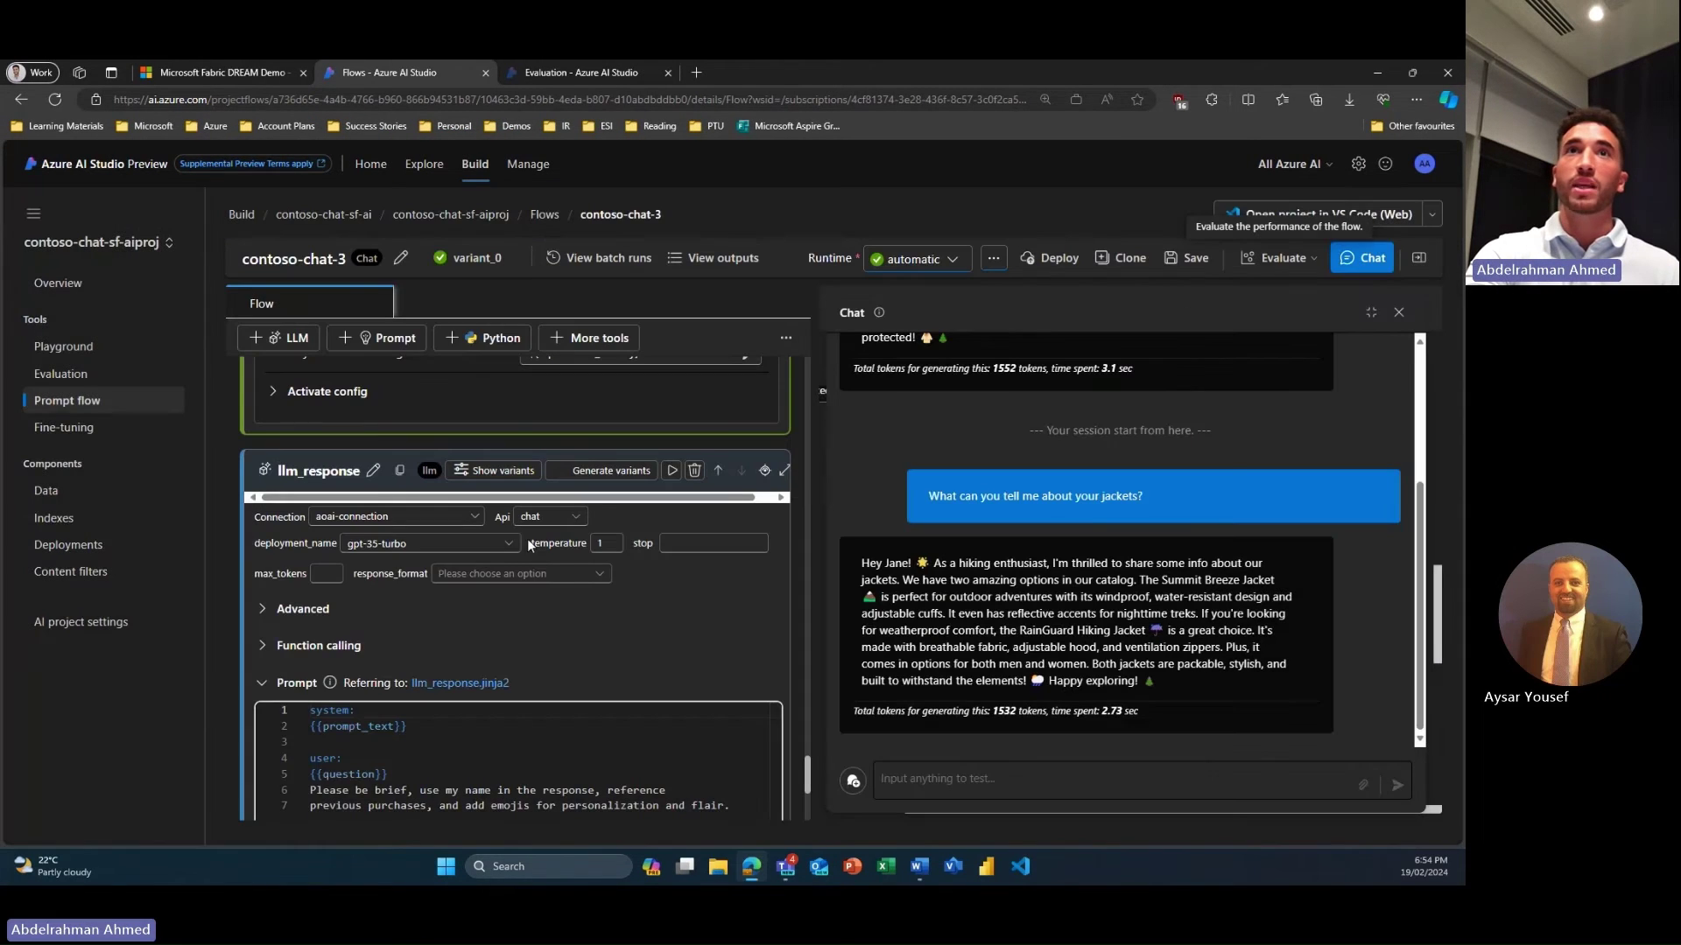
{"action": "left_click", "coordinate": [136, 376]}
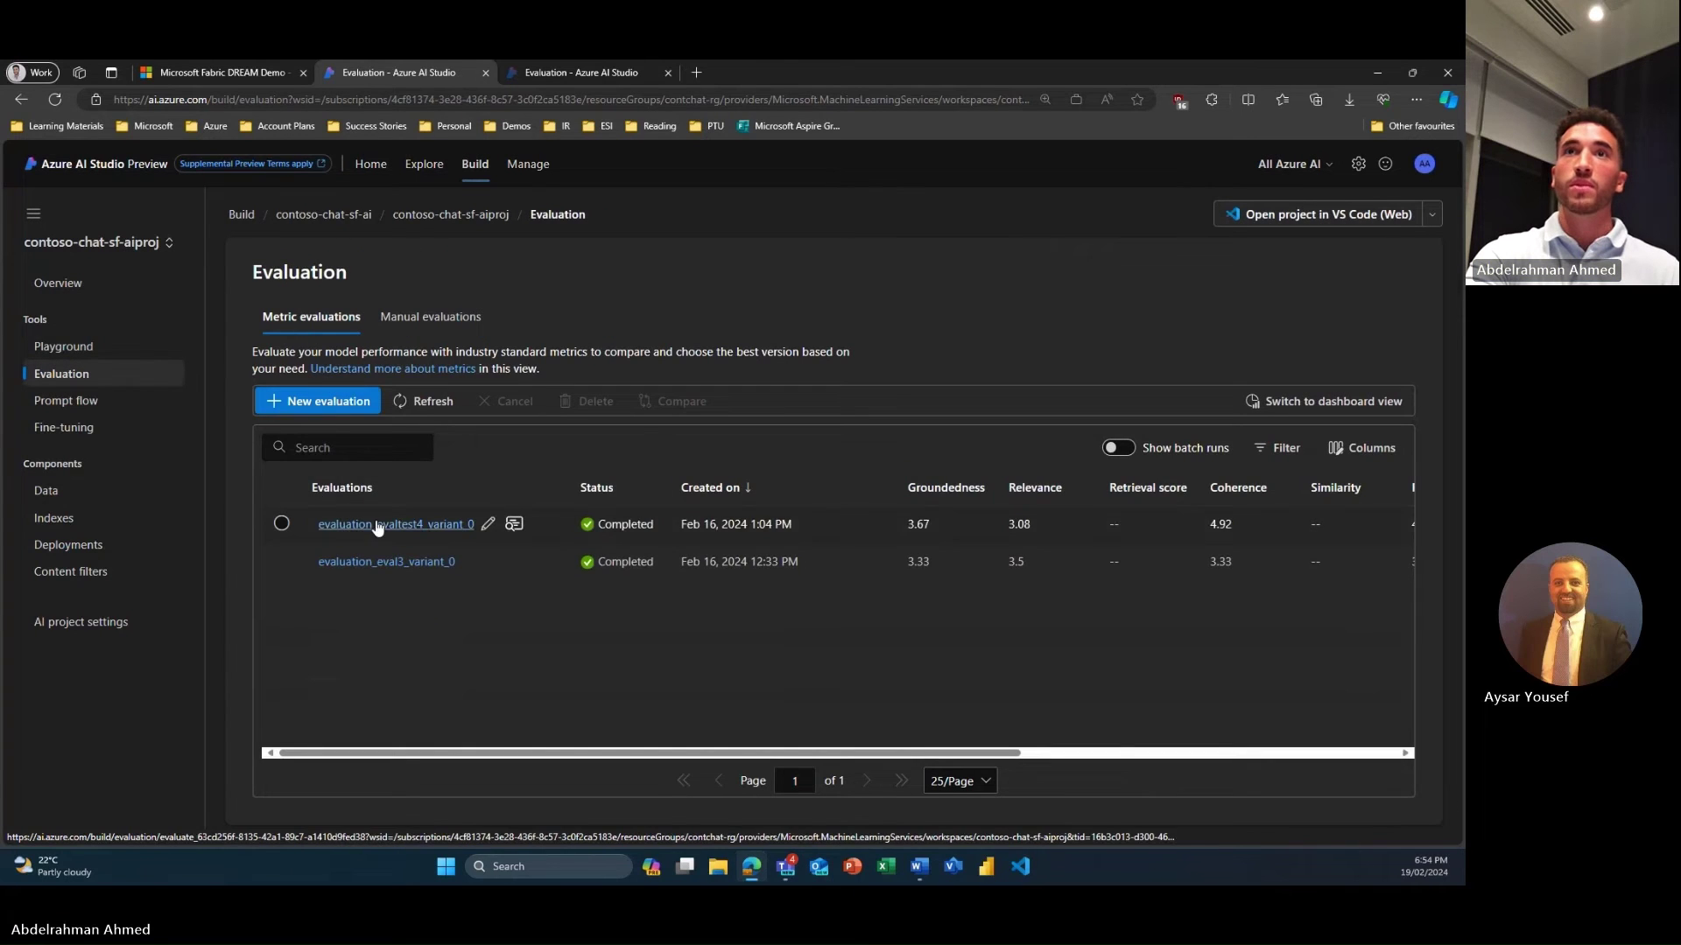
{"action": "left_click", "coordinate": [377, 525]}
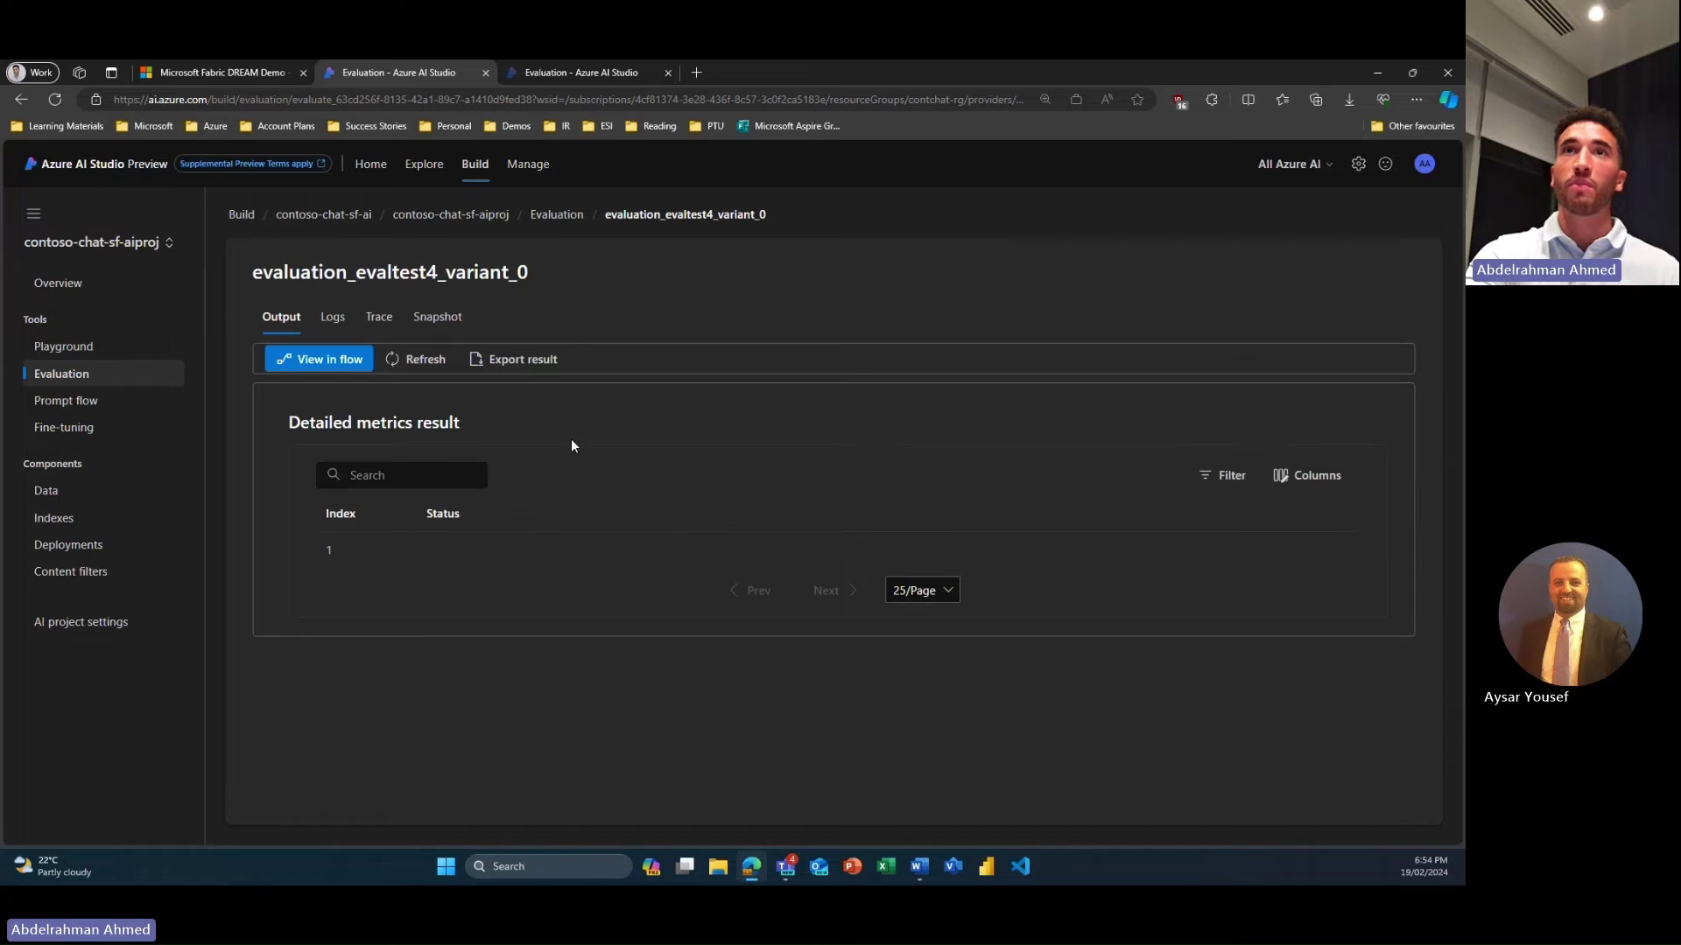
Examine the groundedness, relevance, coherence and fluency score charts and the scores for the first question about hiking jackets
{"action": "scroll", "coordinate": [598, 490], "scroll_direction": "down", "scroll_amount": 1}
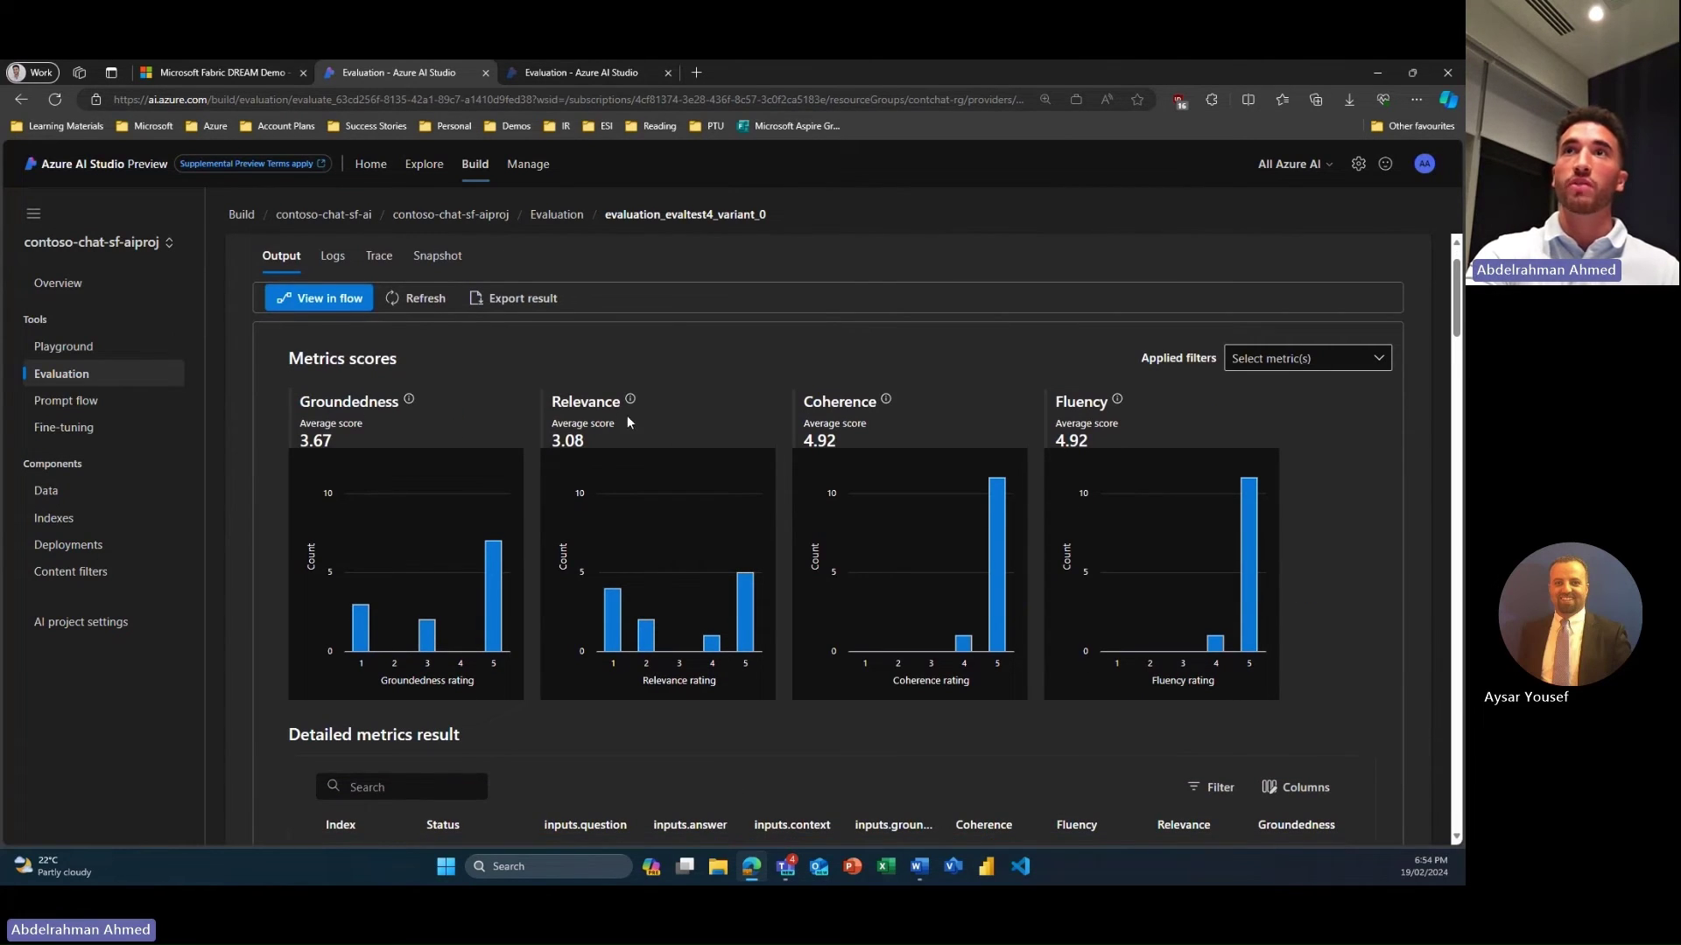
{"action": "scroll", "coordinate": [821, 413], "scroll_direction": "down", "scroll_amount": 4}
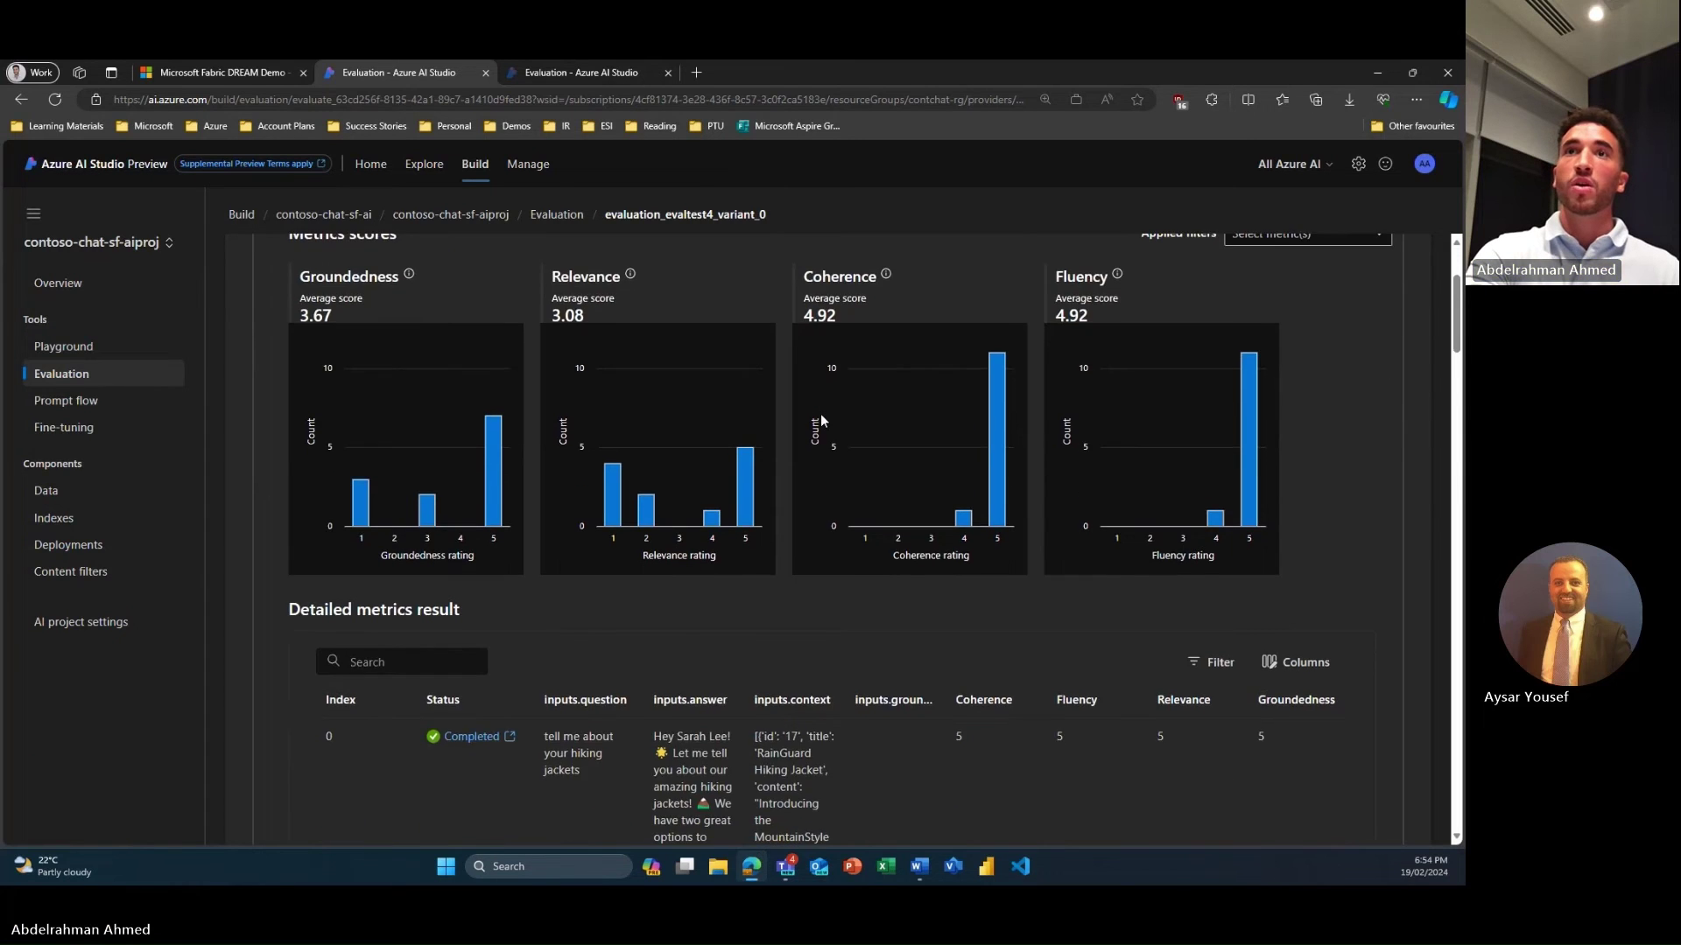
{"action": "scroll", "coordinate": [821, 421], "scroll_direction": "down", "scroll_amount": 1}
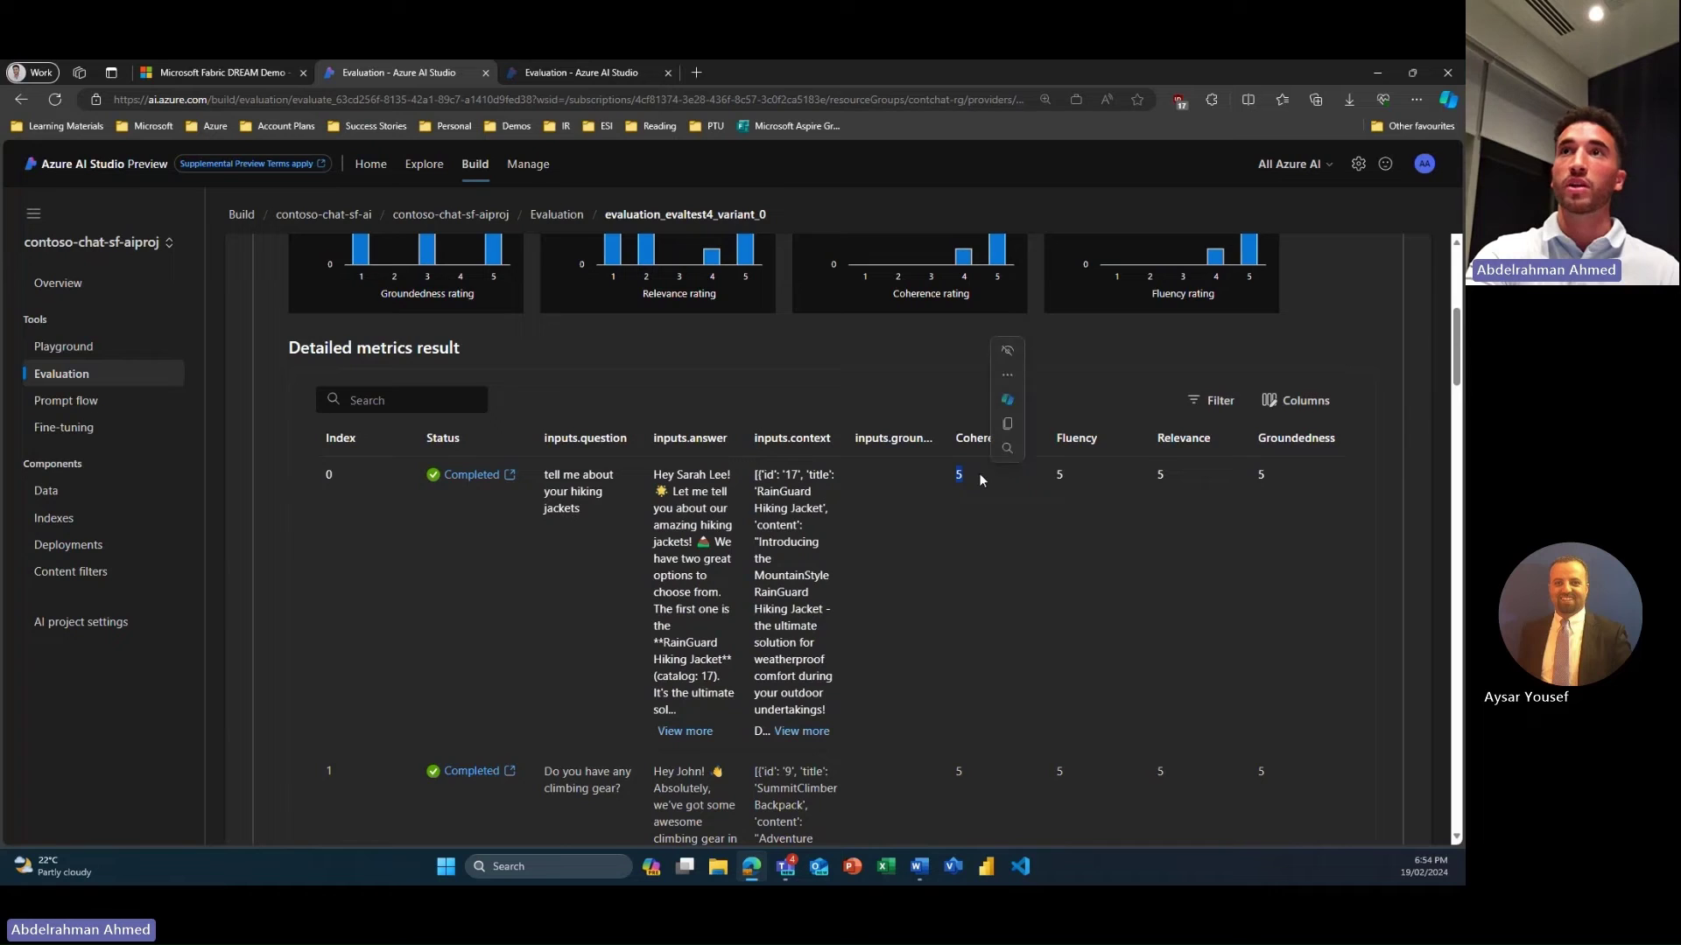
{"action": "left_click_drag", "start_coordinate": [959, 474], "coordinate": [1094, 481]}
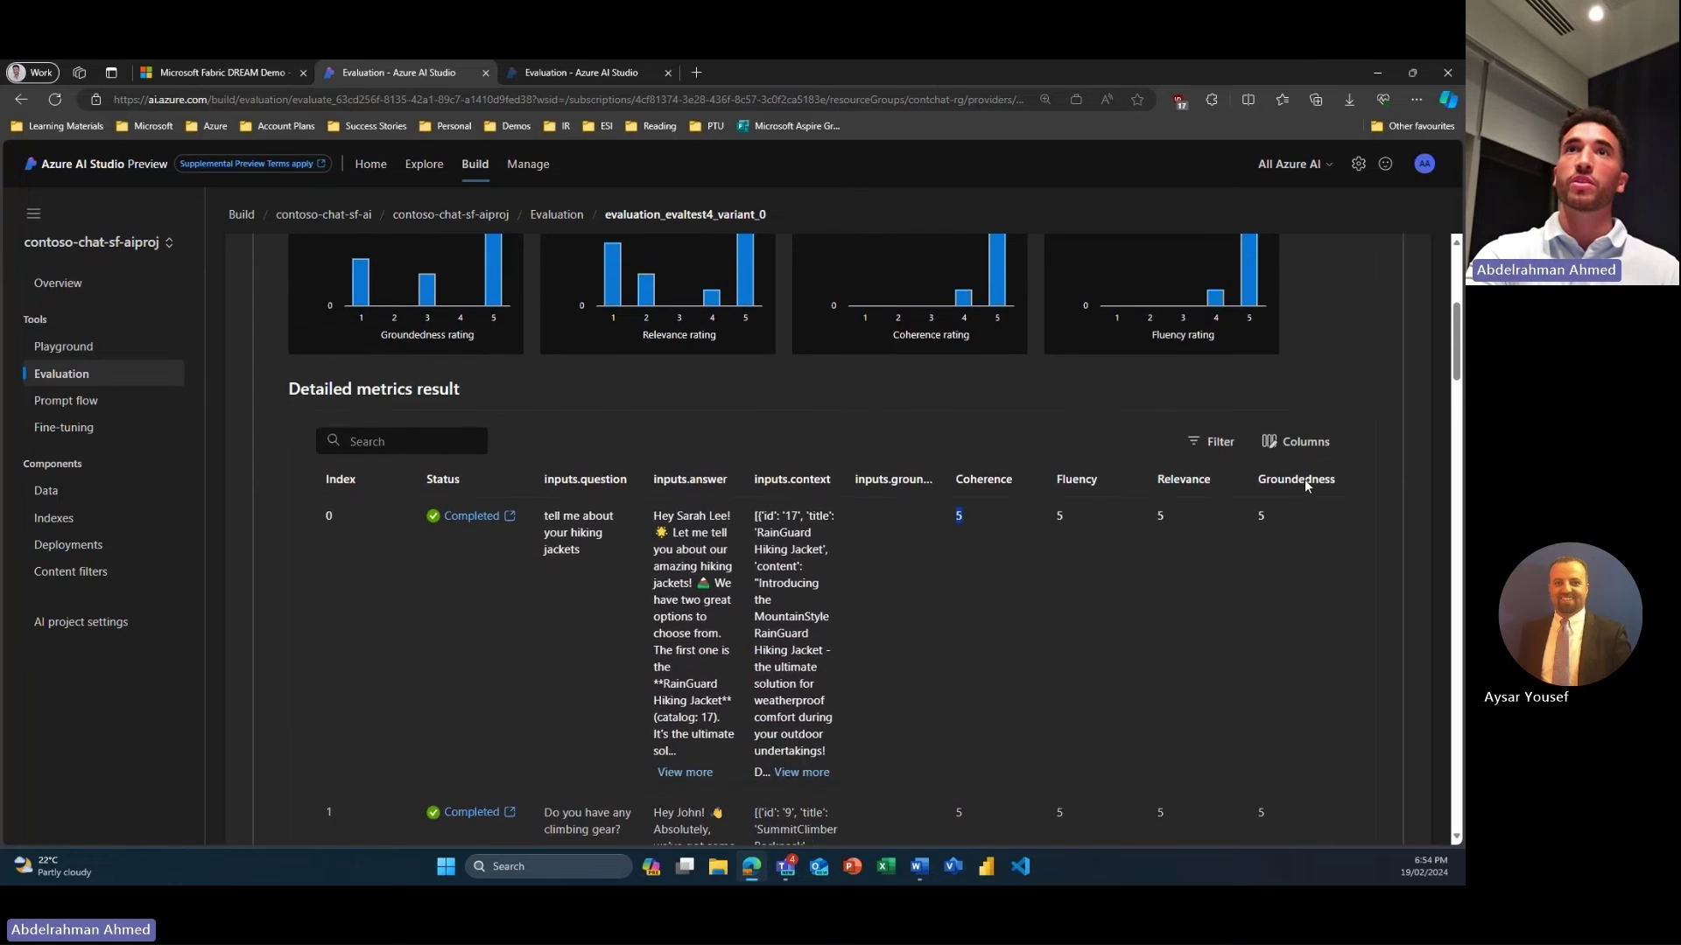
{"action": "scroll", "coordinate": [1304, 480], "scroll_direction": "up", "scroll_amount": 3}
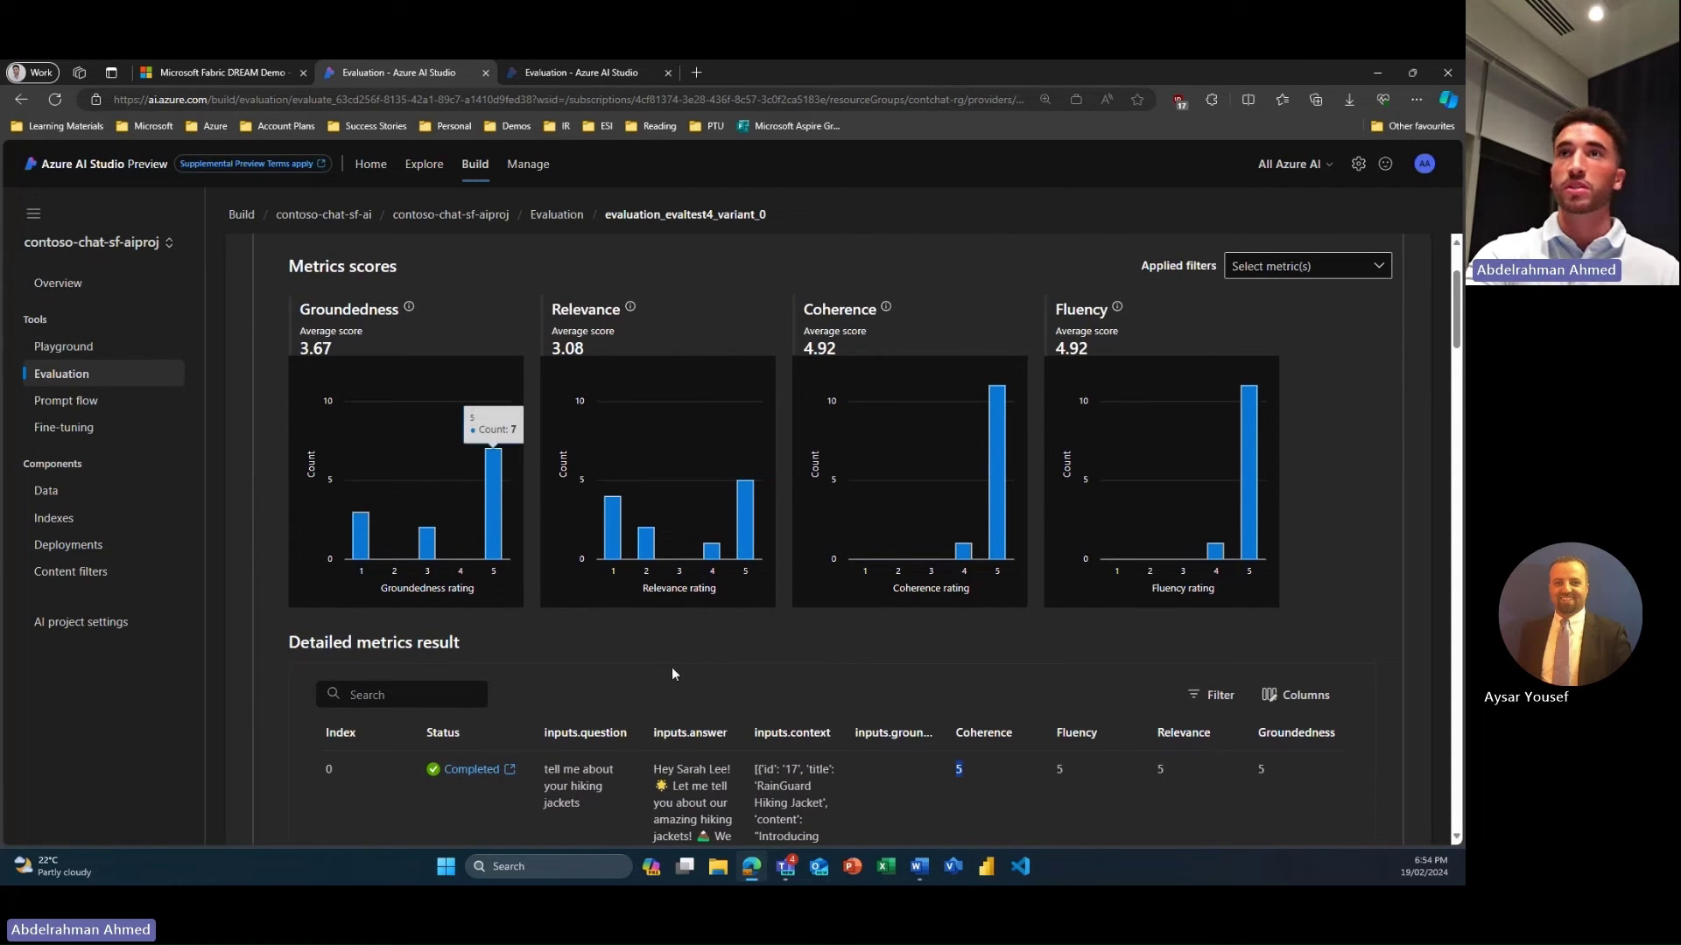
Go through the detailed metrics of each test question and expand the context for "what is the temperature rating of my sleeping bag?"
{"action": "scroll", "coordinate": [673, 673], "scroll_direction": "down", "scroll_amount": 6}
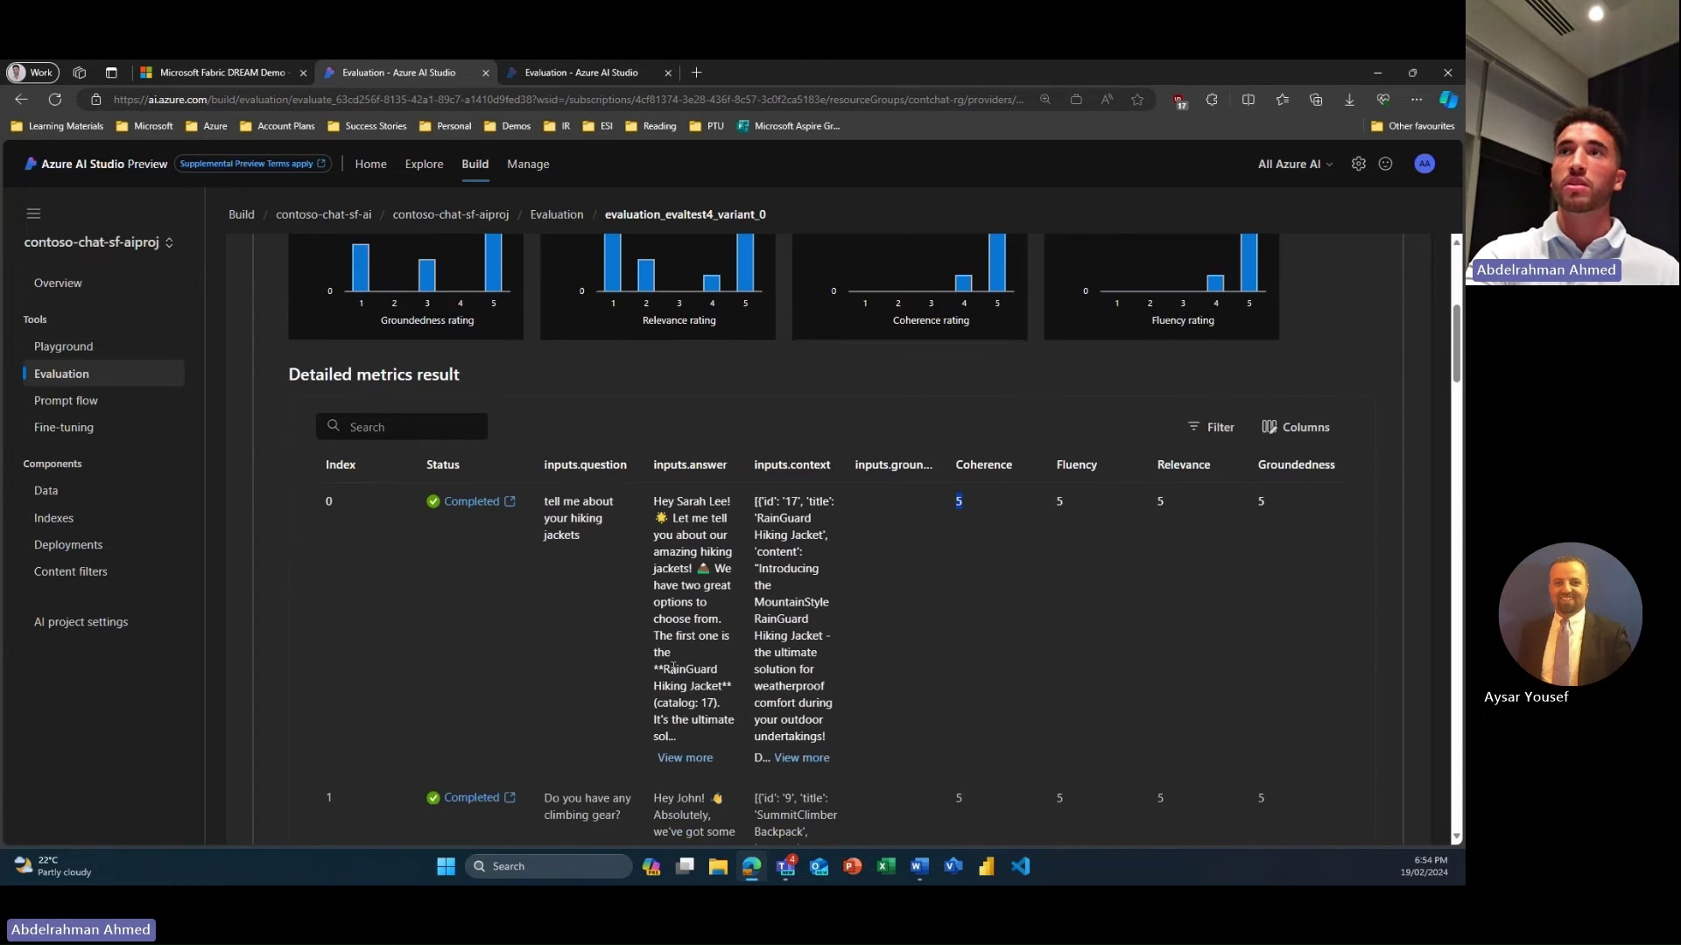
{"action": "scroll", "coordinate": [673, 667], "scroll_direction": "down", "scroll_amount": 2}
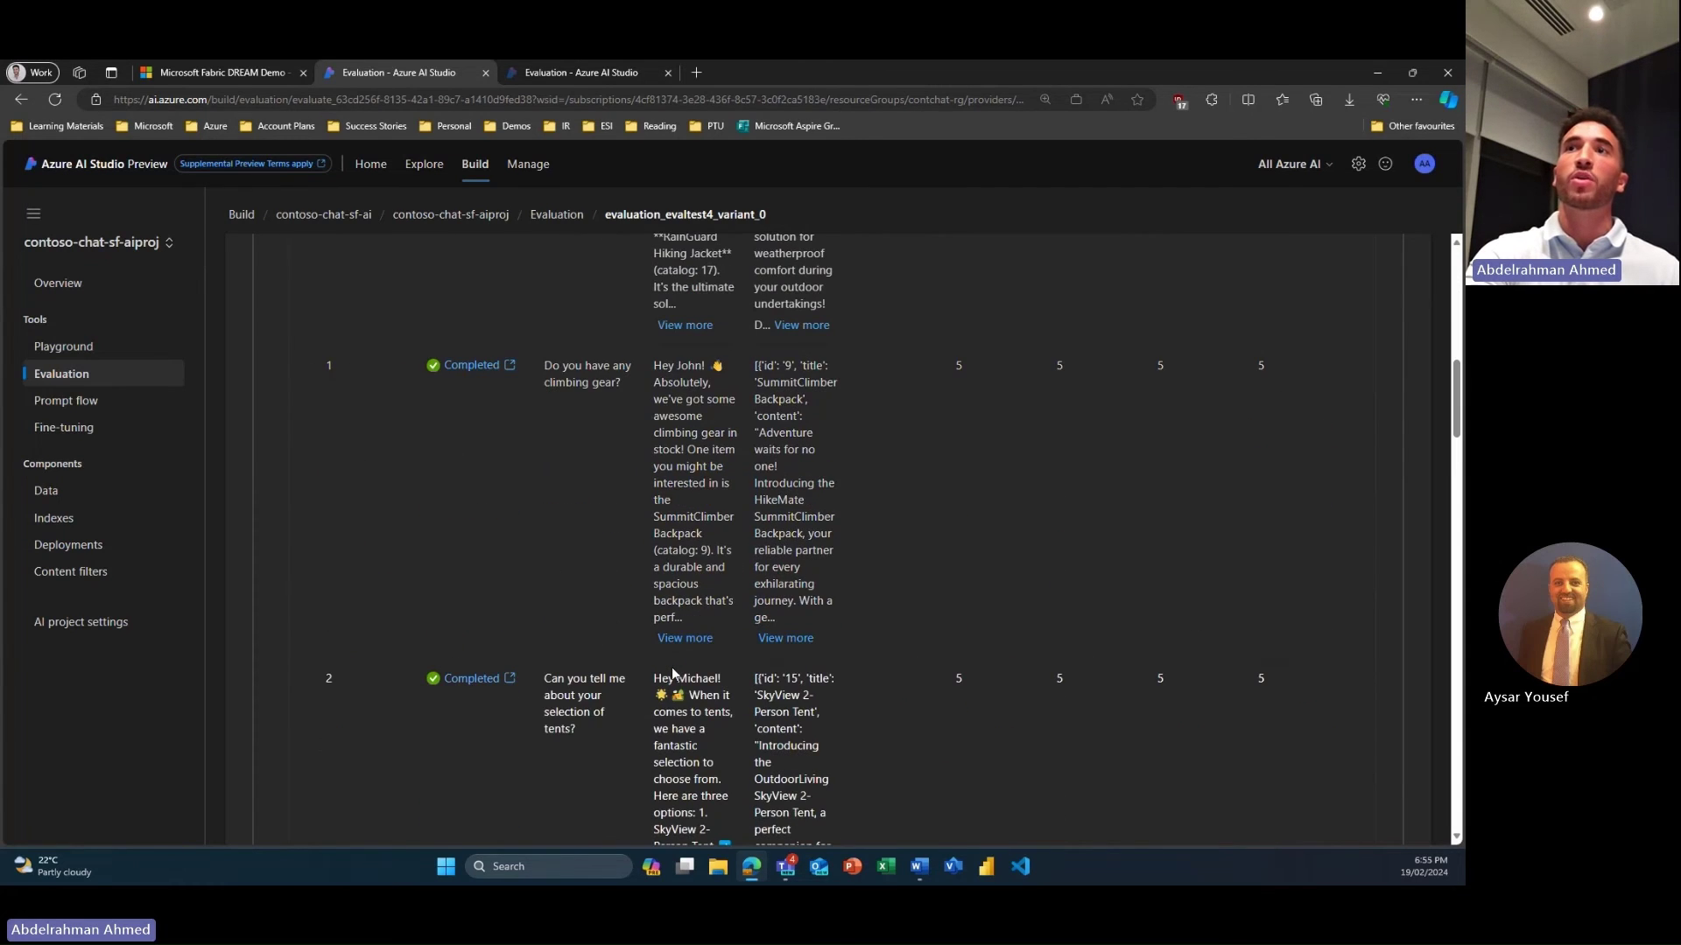
{"action": "scroll", "coordinate": [673, 667], "scroll_direction": "down", "scroll_amount": 2}
{"action": "scroll", "coordinate": [673, 667], "scroll_direction": "down", "scroll_amount": 4}
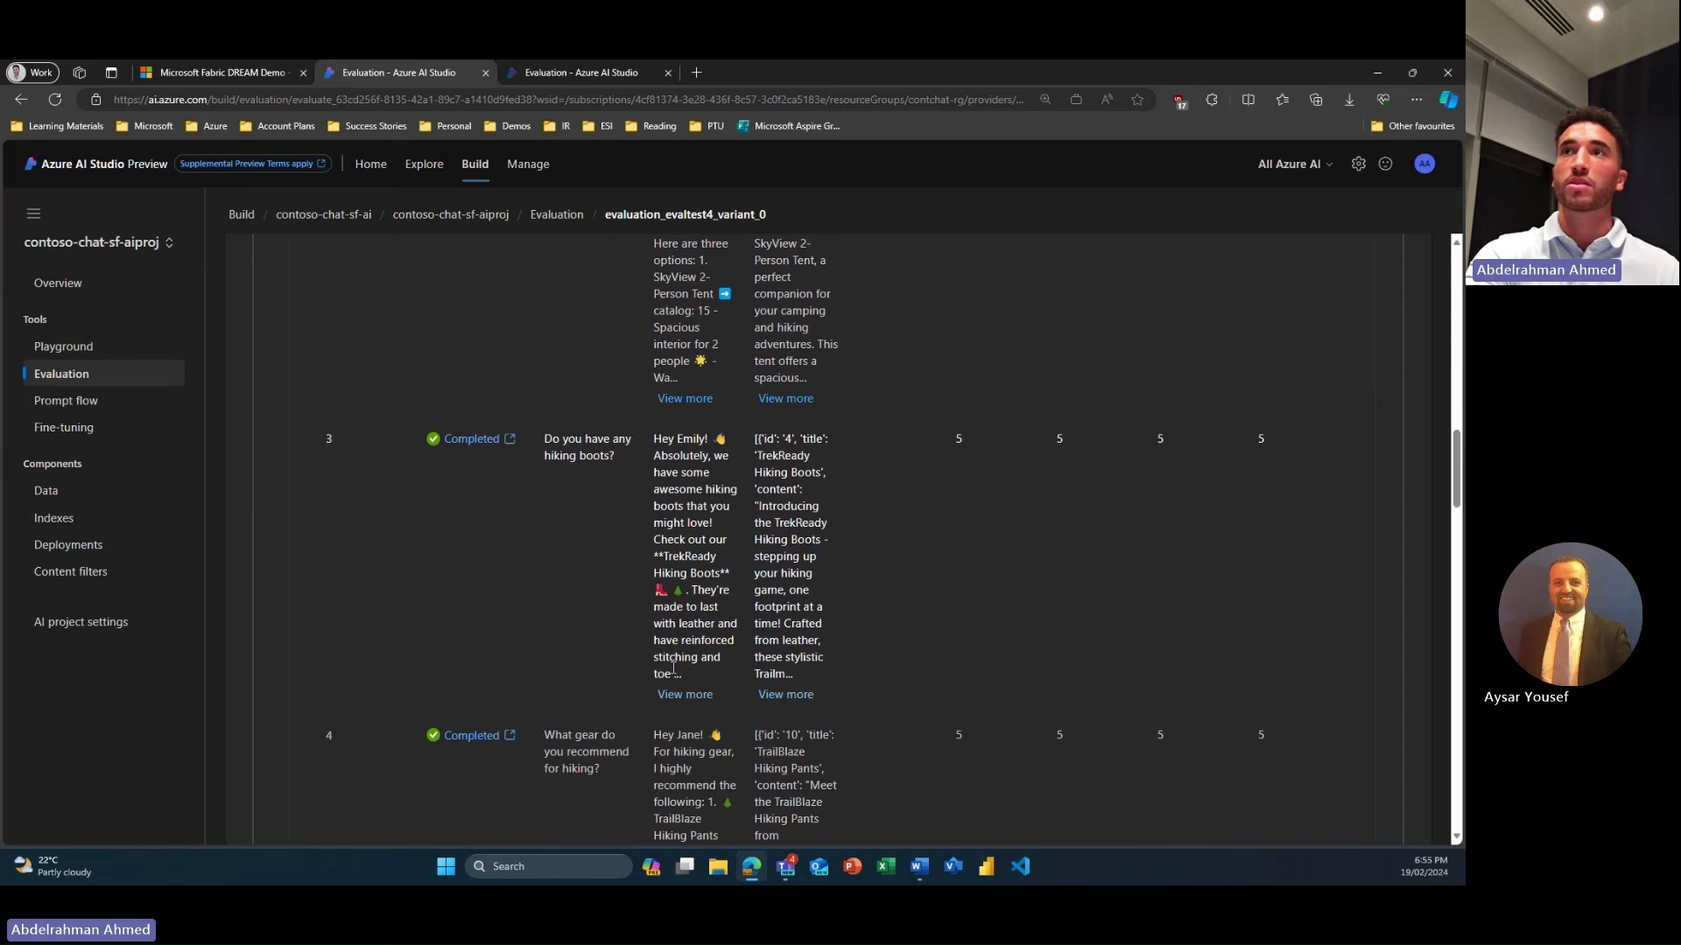
{"action": "scroll", "coordinate": [673, 667], "scroll_direction": "down", "scroll_amount": 6}
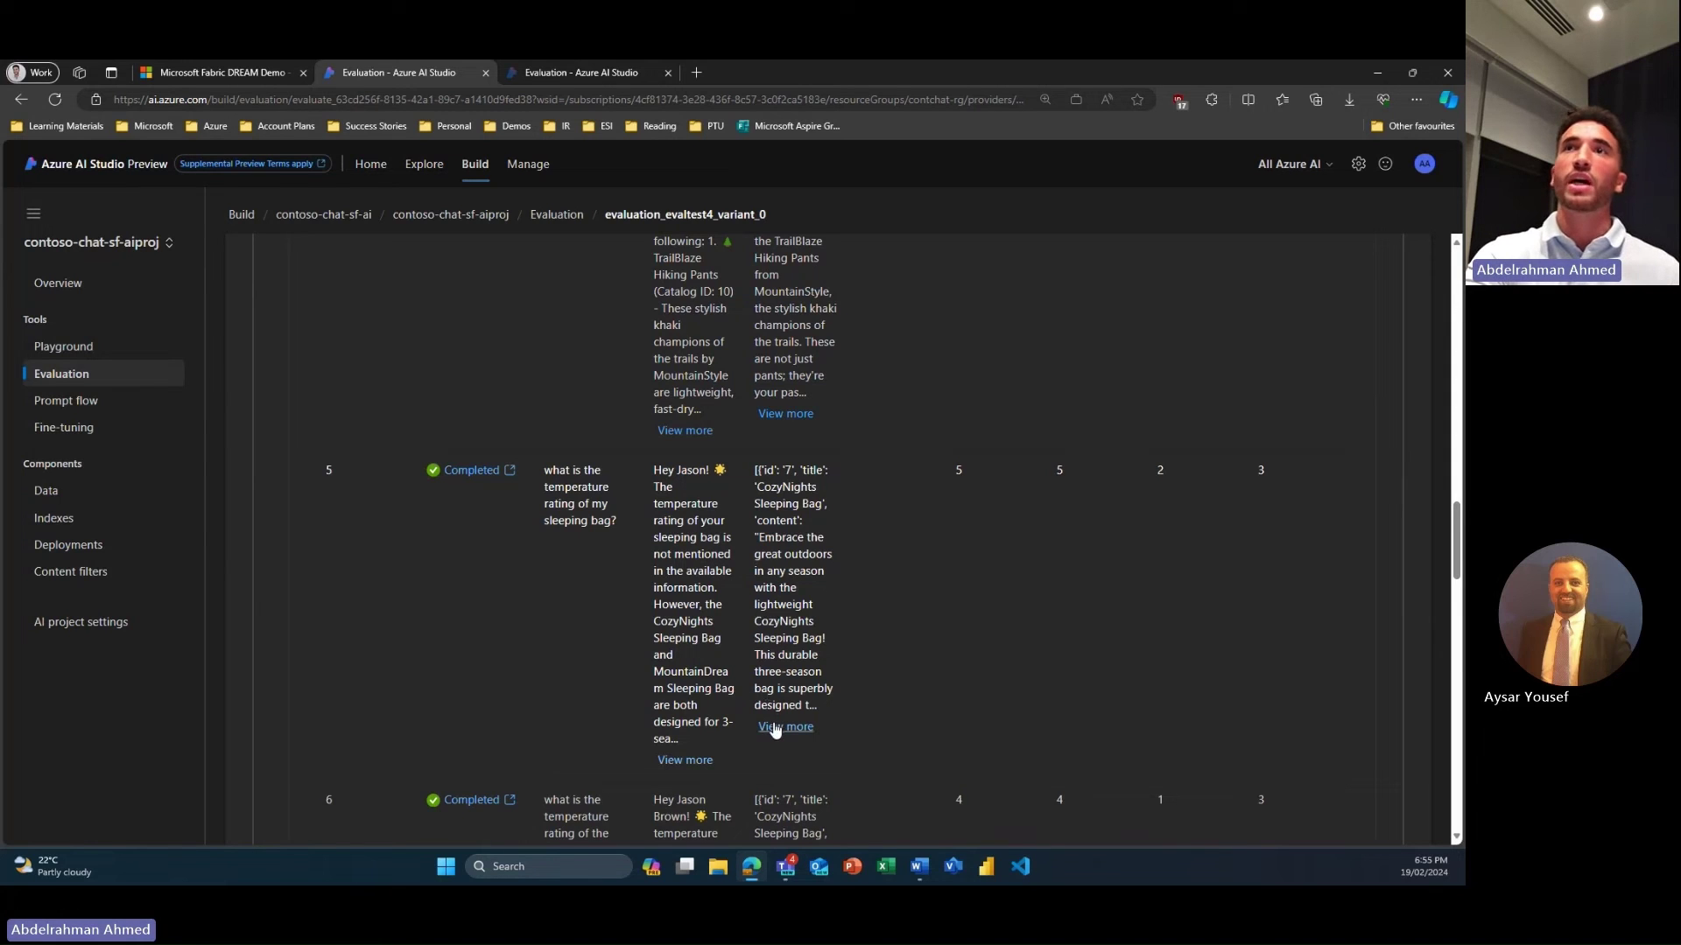
{"action": "left_click", "coordinate": [774, 726]}
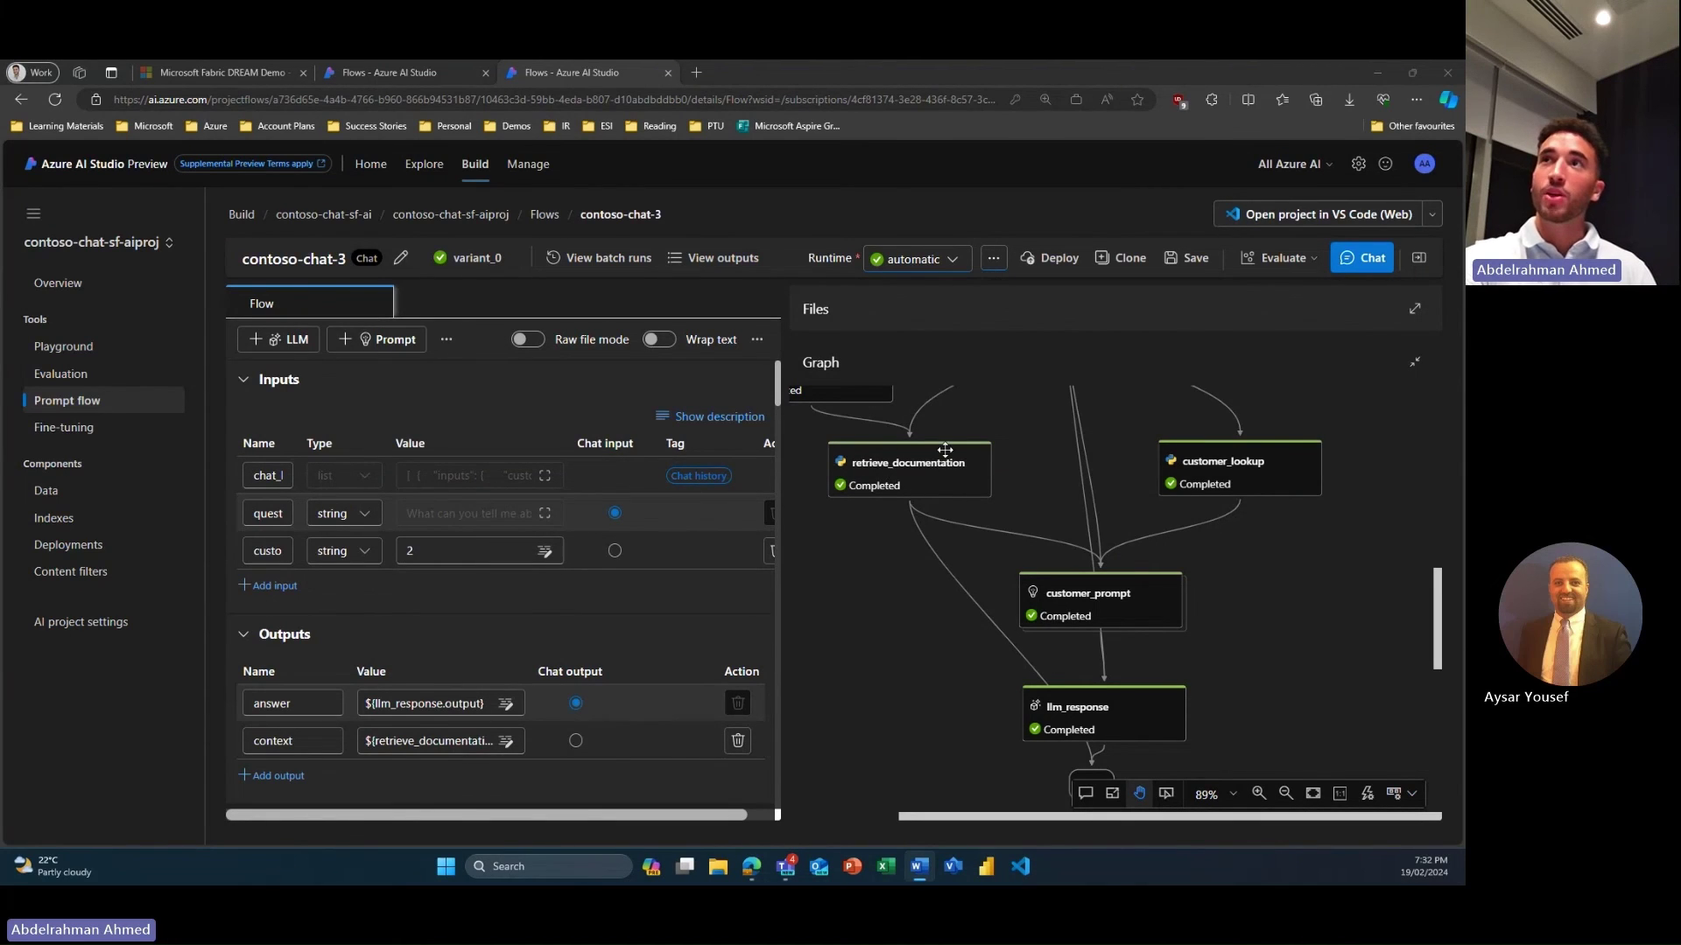
Look over the basic deployment settings for the contoso-chat-3 flow and cancel without deploying
{"action": "left_click", "coordinate": [1055, 264]}
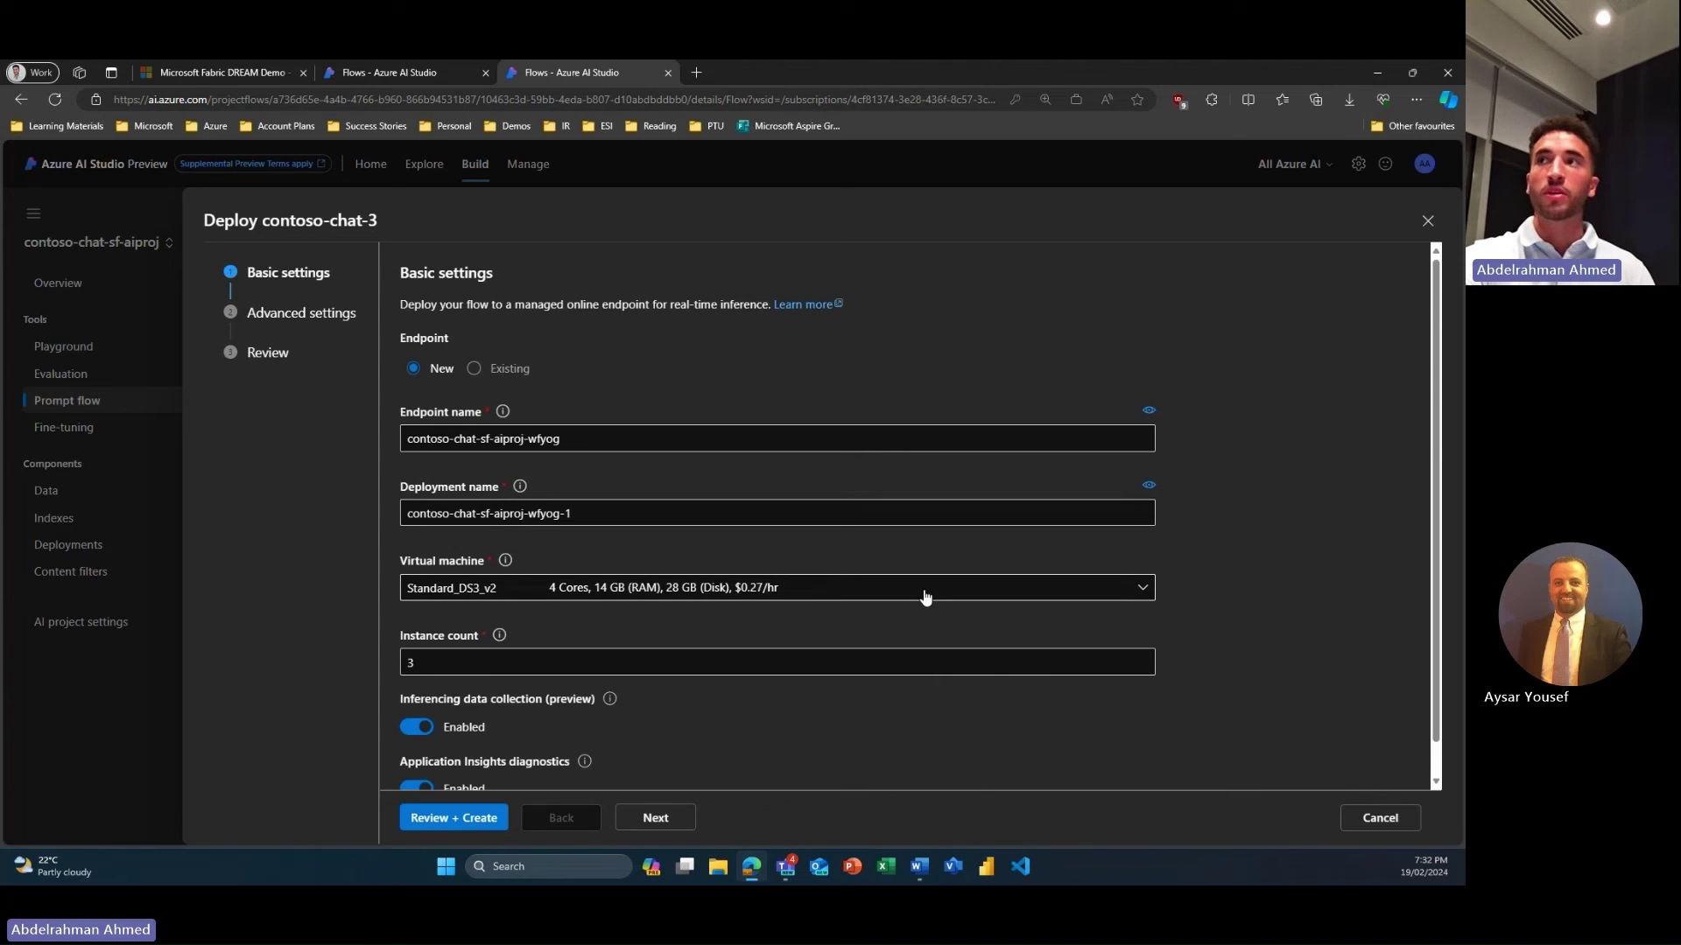
{"action": "left_click", "coordinate": [1376, 818]}
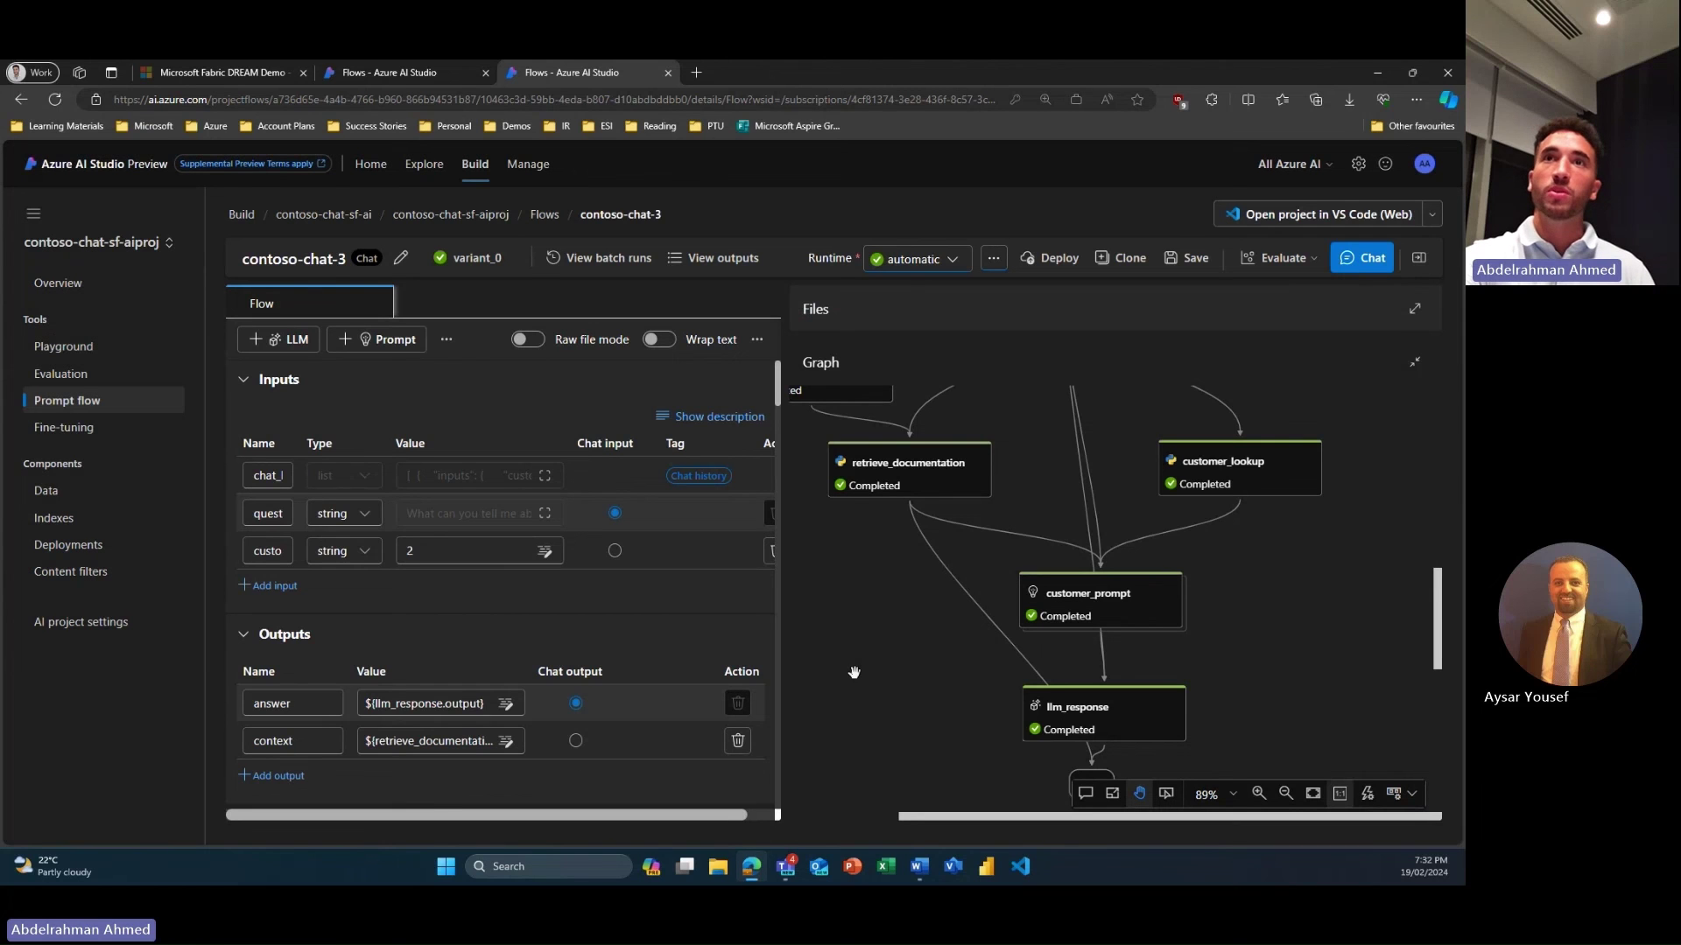
Open the details of the existing deployment under the contoso-chat-sf-aiproj-golxy endpoint
{"action": "left_click", "coordinate": [72, 546]}
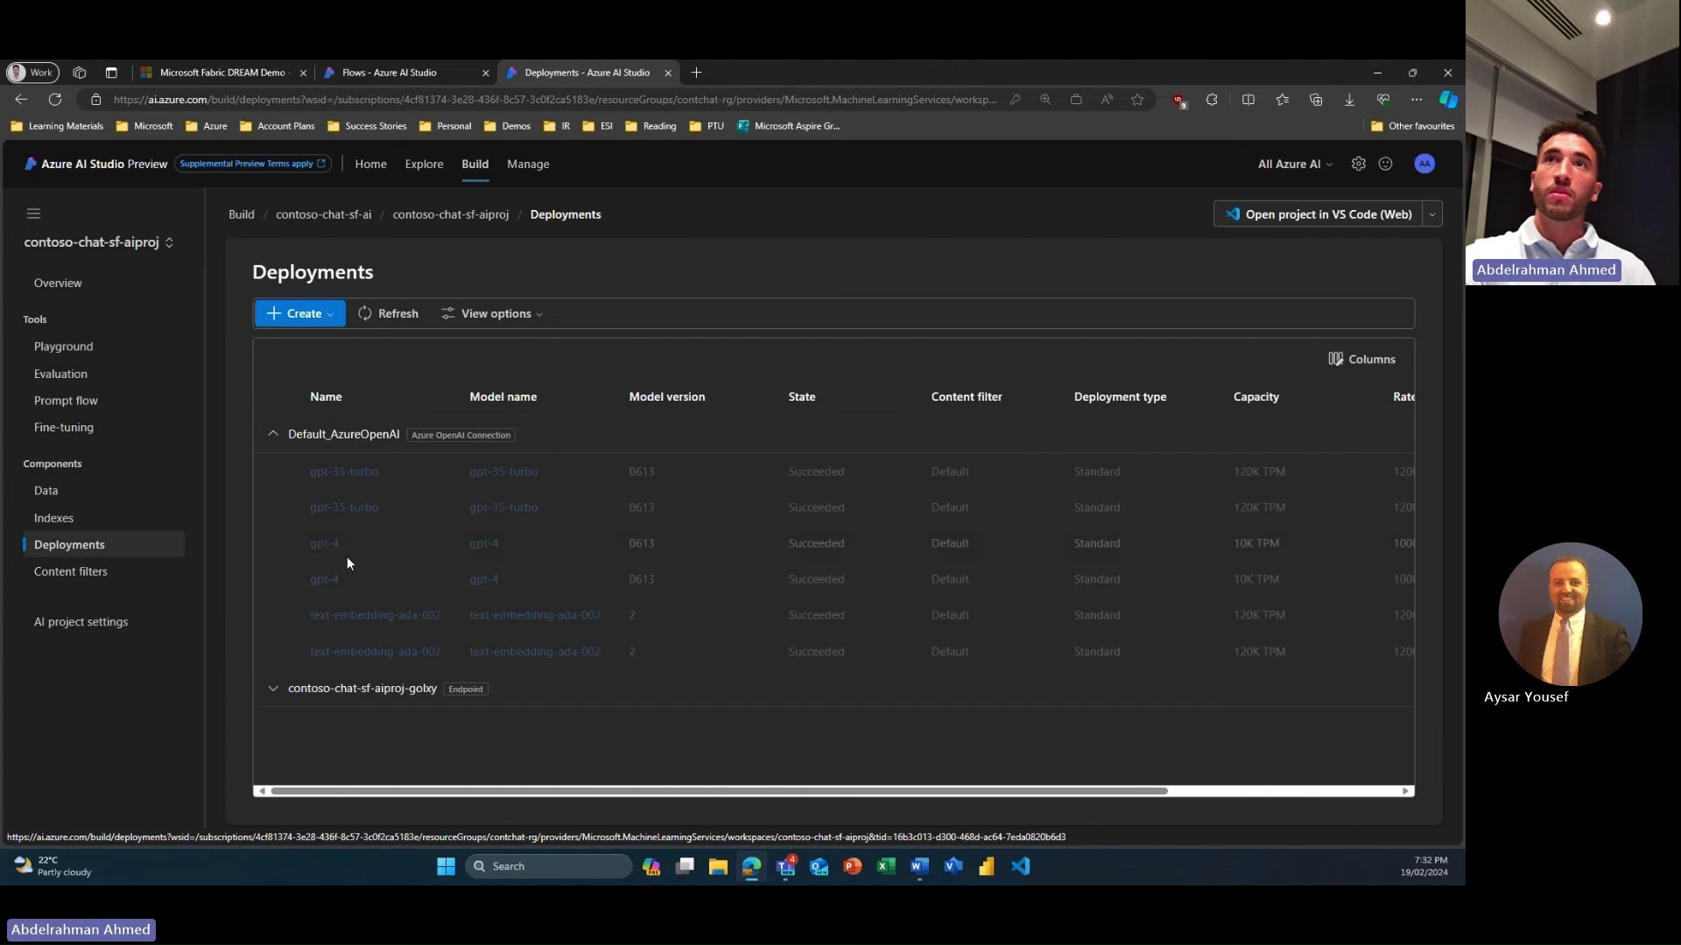
{"action": "left_click", "coordinate": [285, 691]}
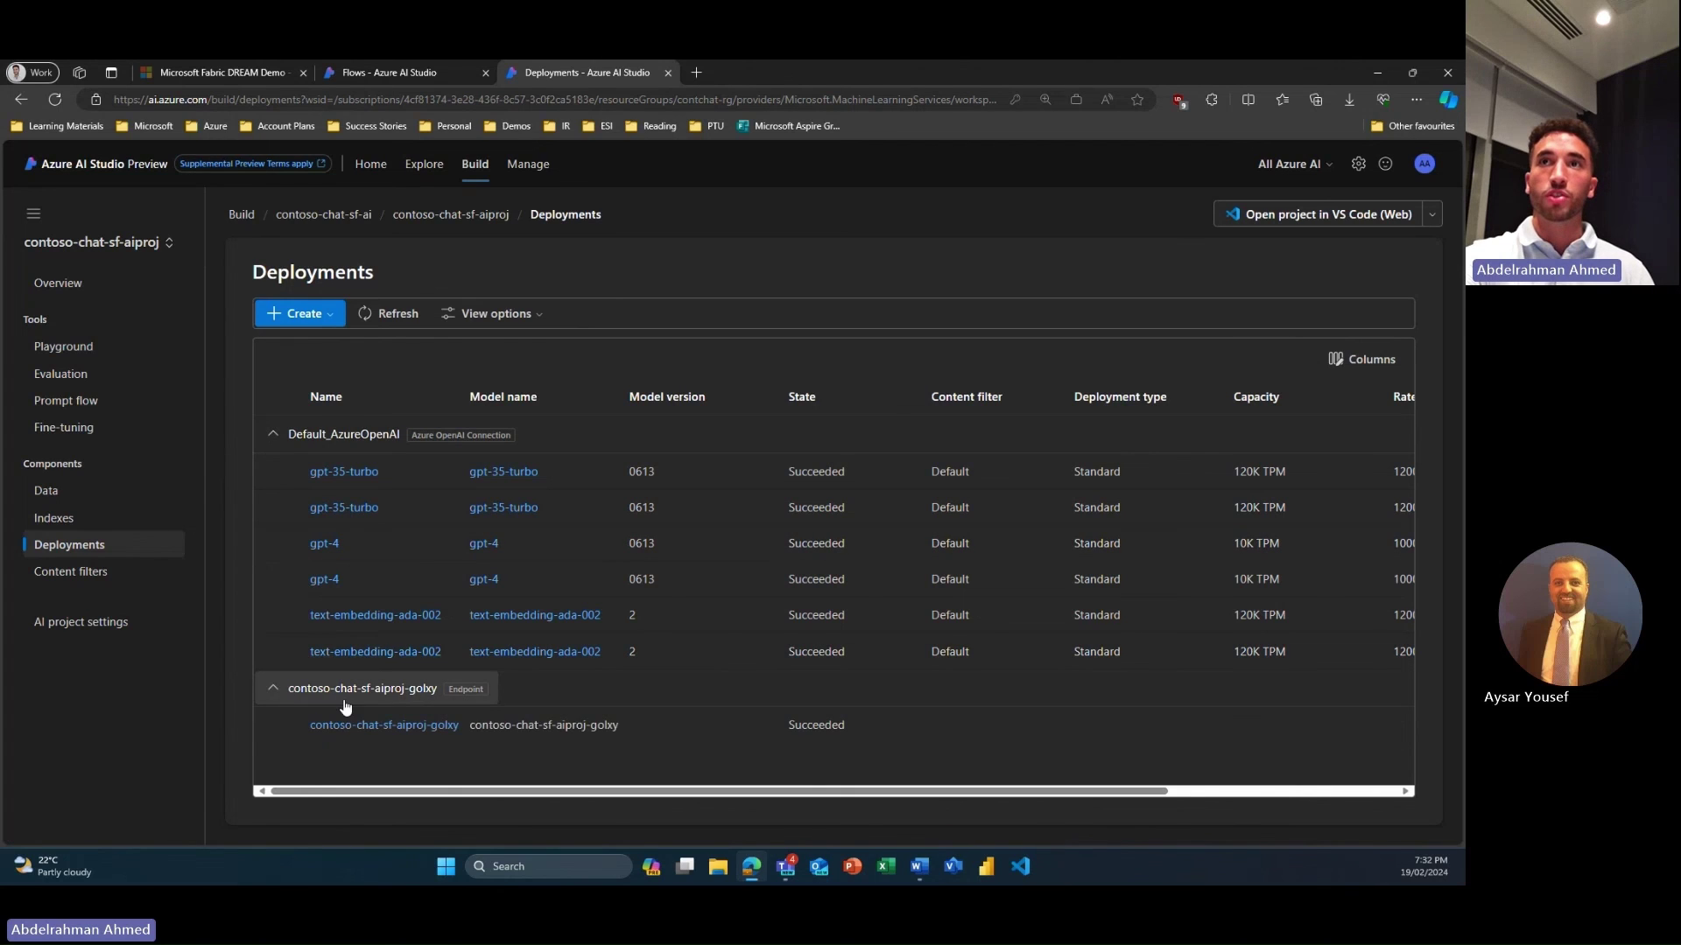
{"action": "left_click", "coordinate": [350, 727]}
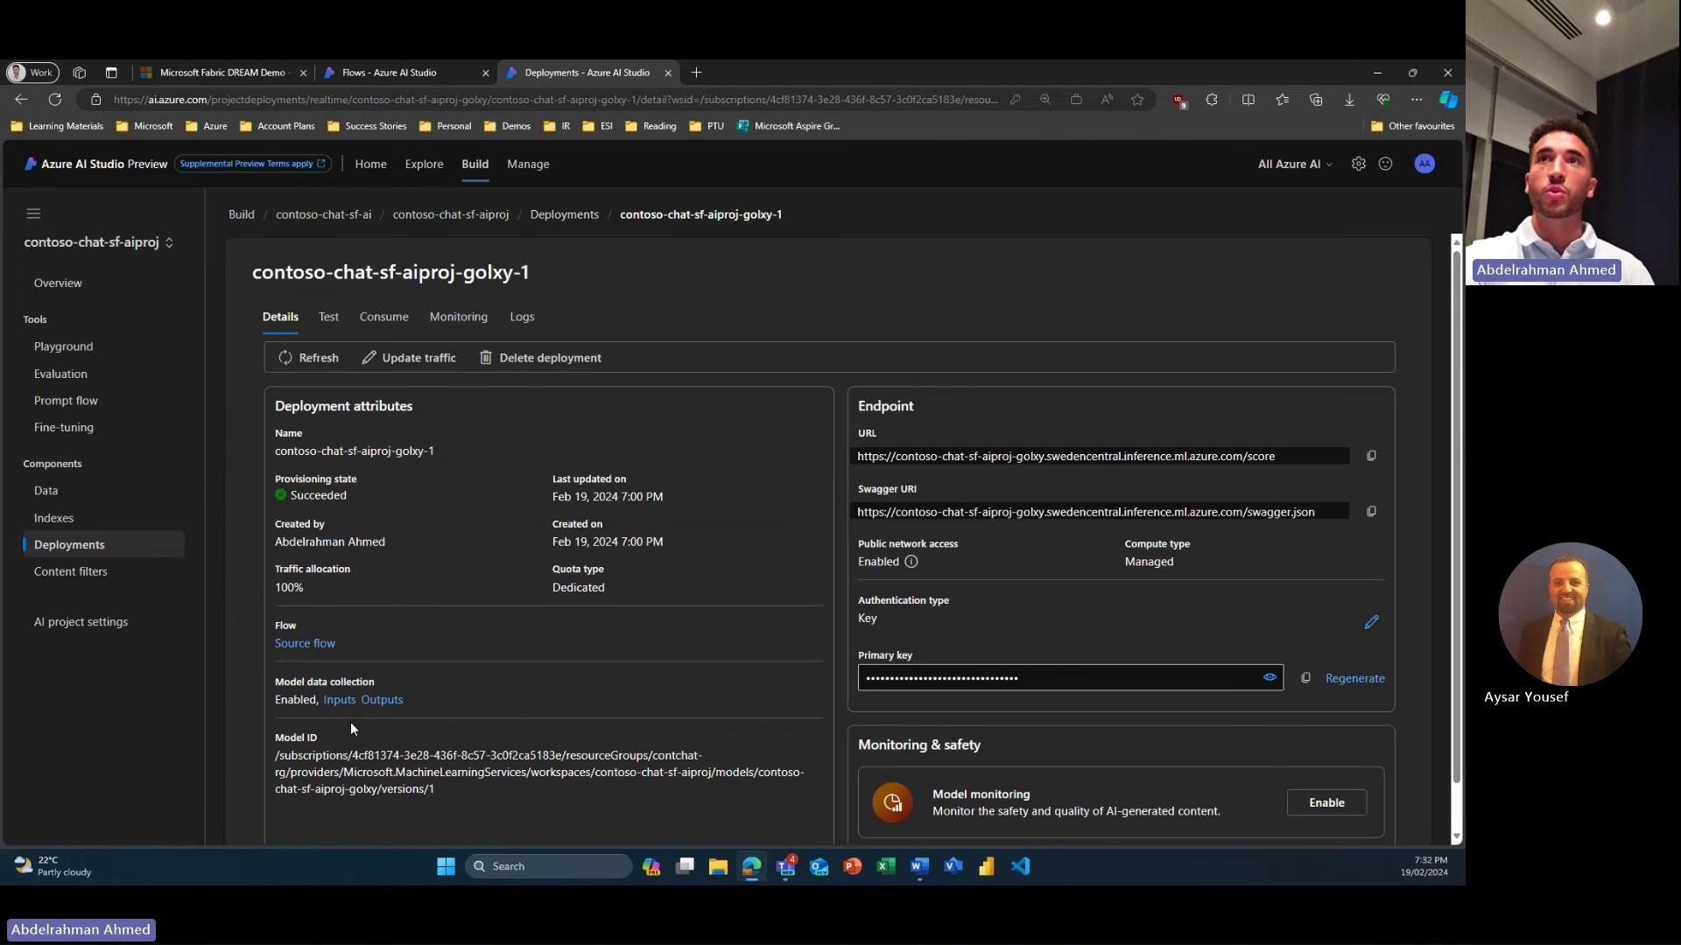
Display the deployment's consumption information and review its Python sample code for calling the endpoint
{"action": "left_click", "coordinate": [385, 319]}
{"action": "scroll", "coordinate": [443, 504], "scroll_direction": "down", "scroll_amount": 2}
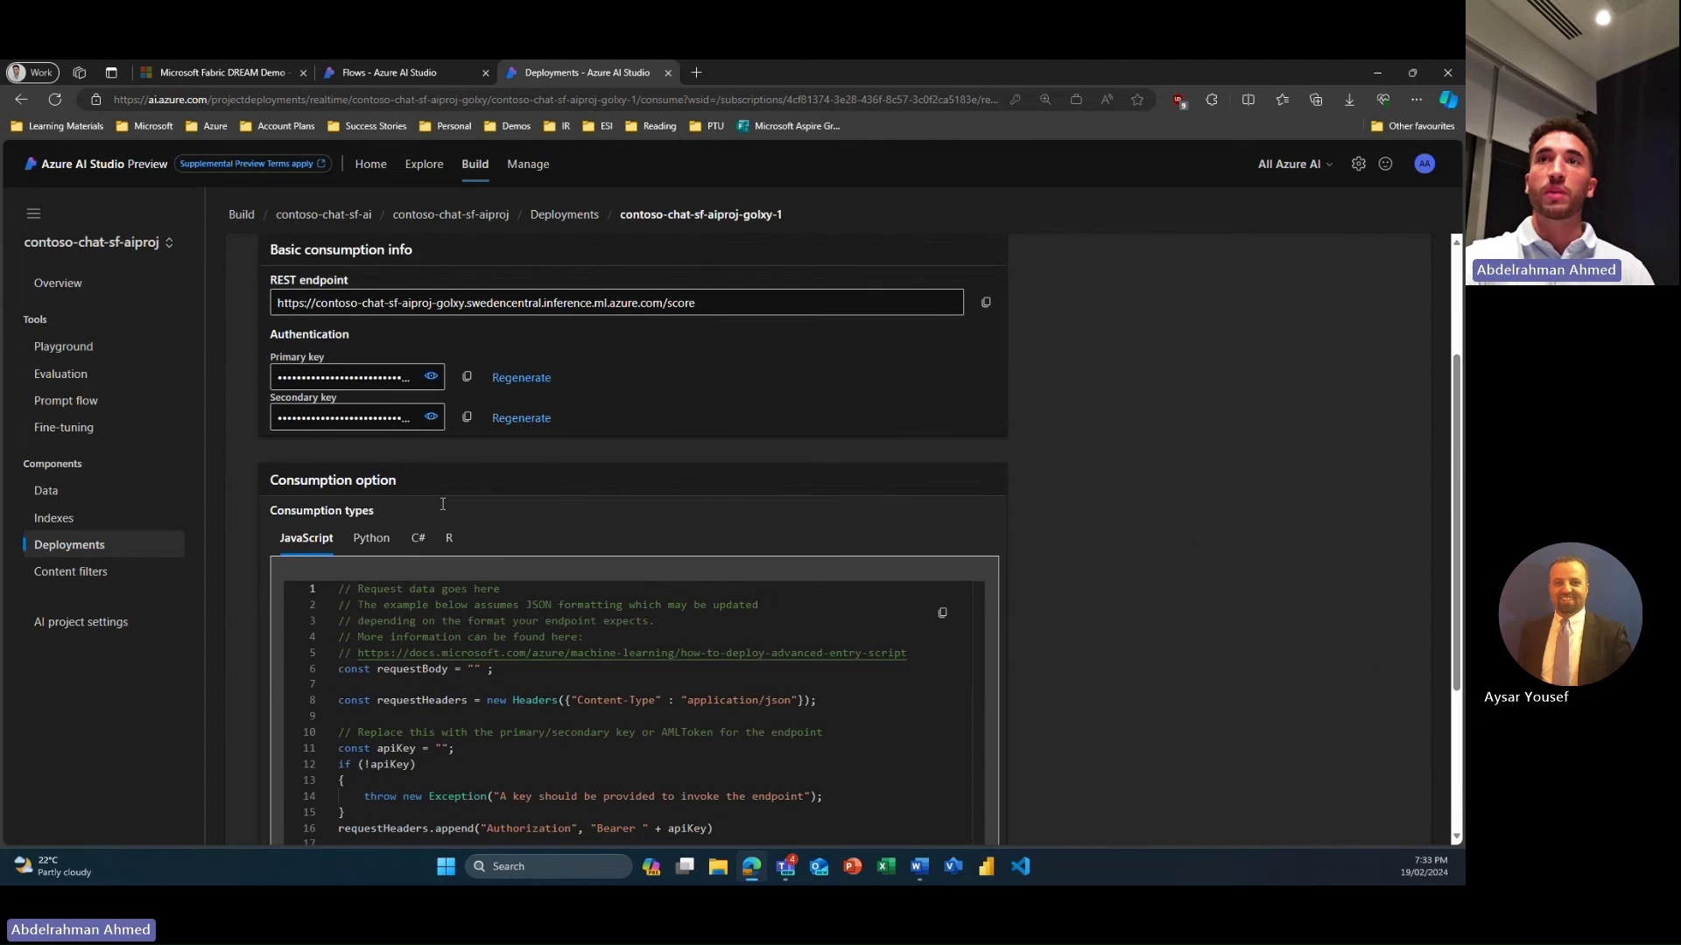
{"action": "left_click", "coordinate": [376, 540]}
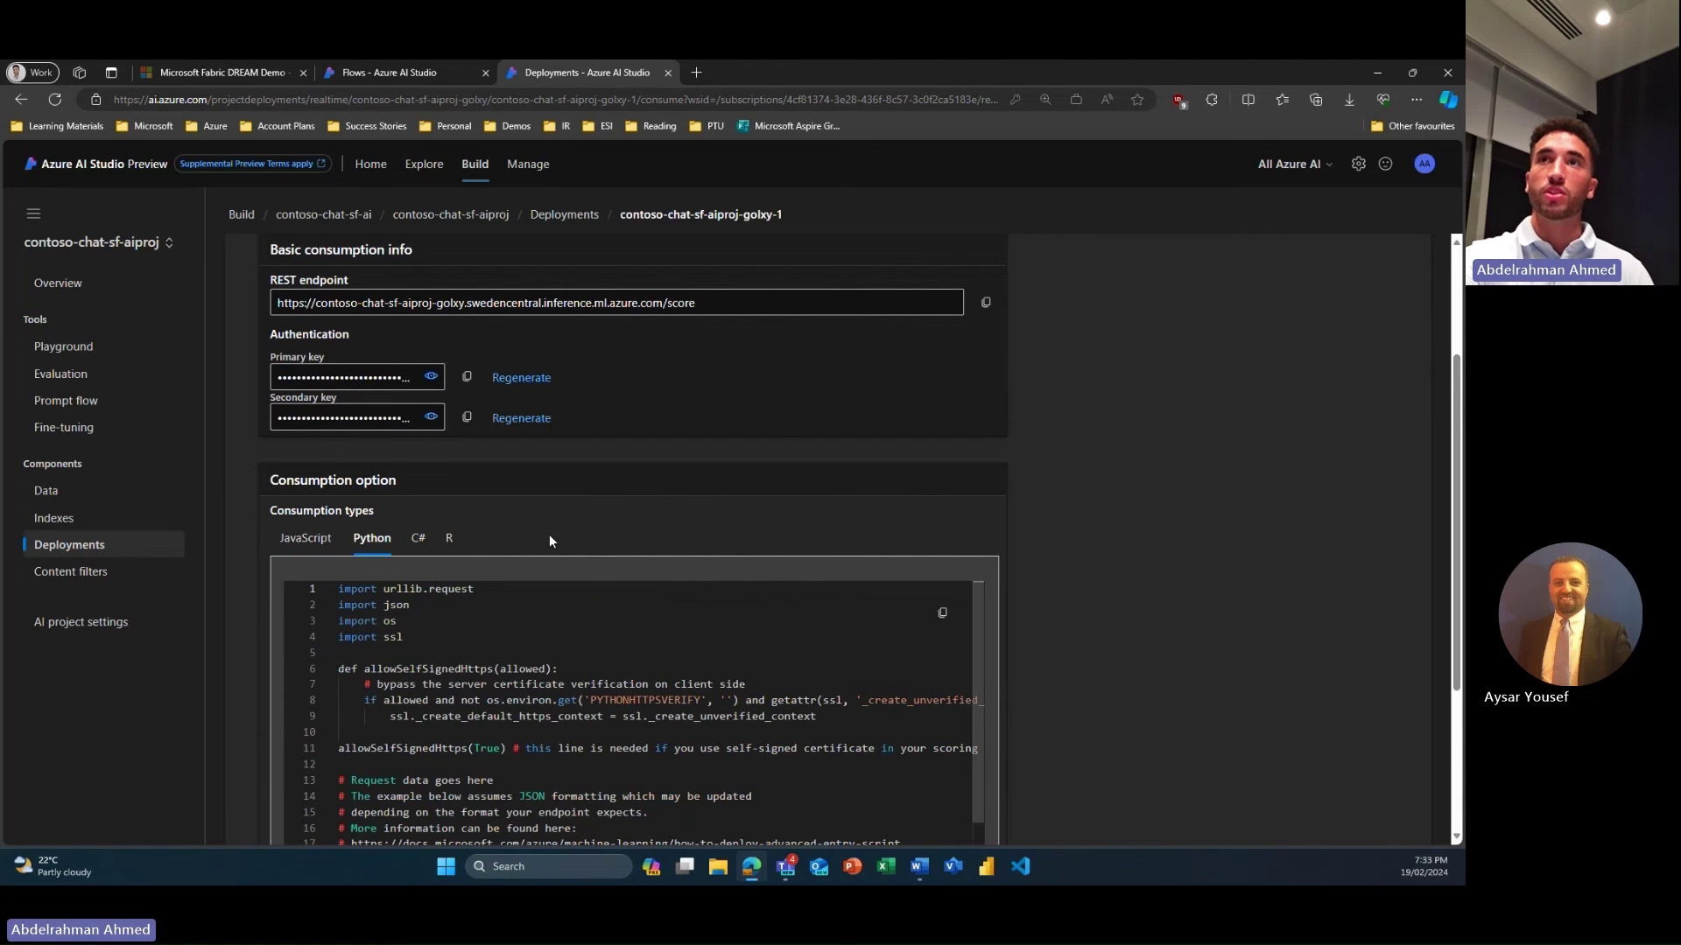
{"action": "scroll", "coordinate": [634, 528], "scroll_direction": "down", "scroll_amount": 2}
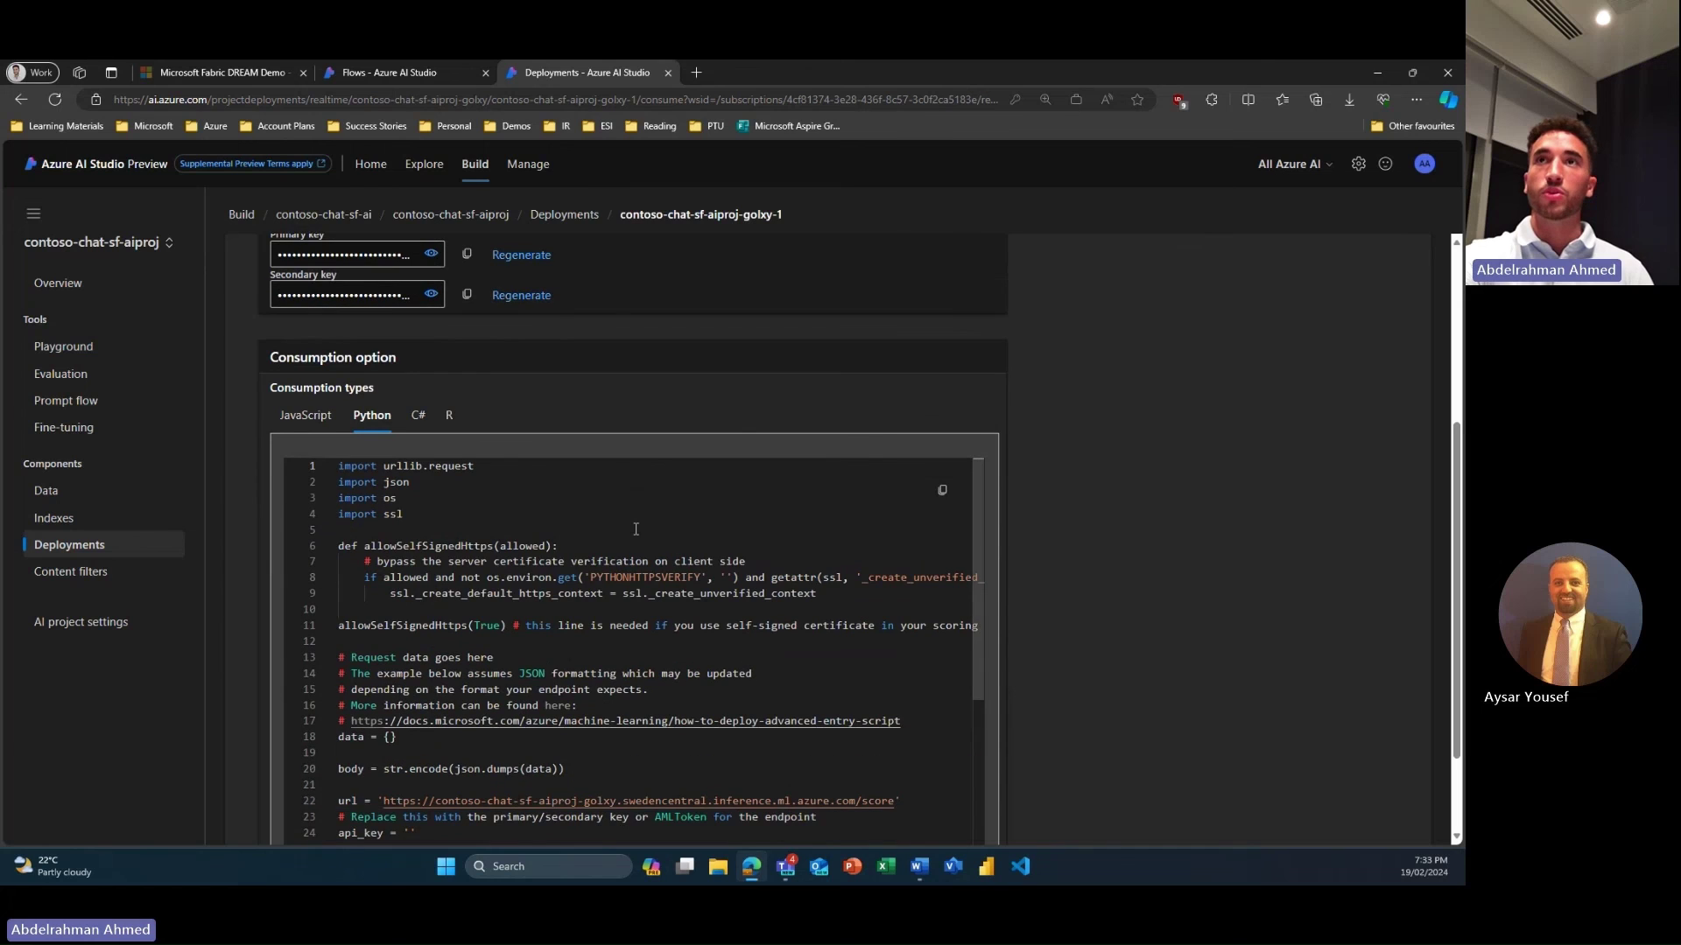
Switch to VS Code and run the query-enndpoint.ipynb cell that sends "tell me about your hiking jackets" to the deployed endpoint
{"action": "key", "text": "alt+Tab"}
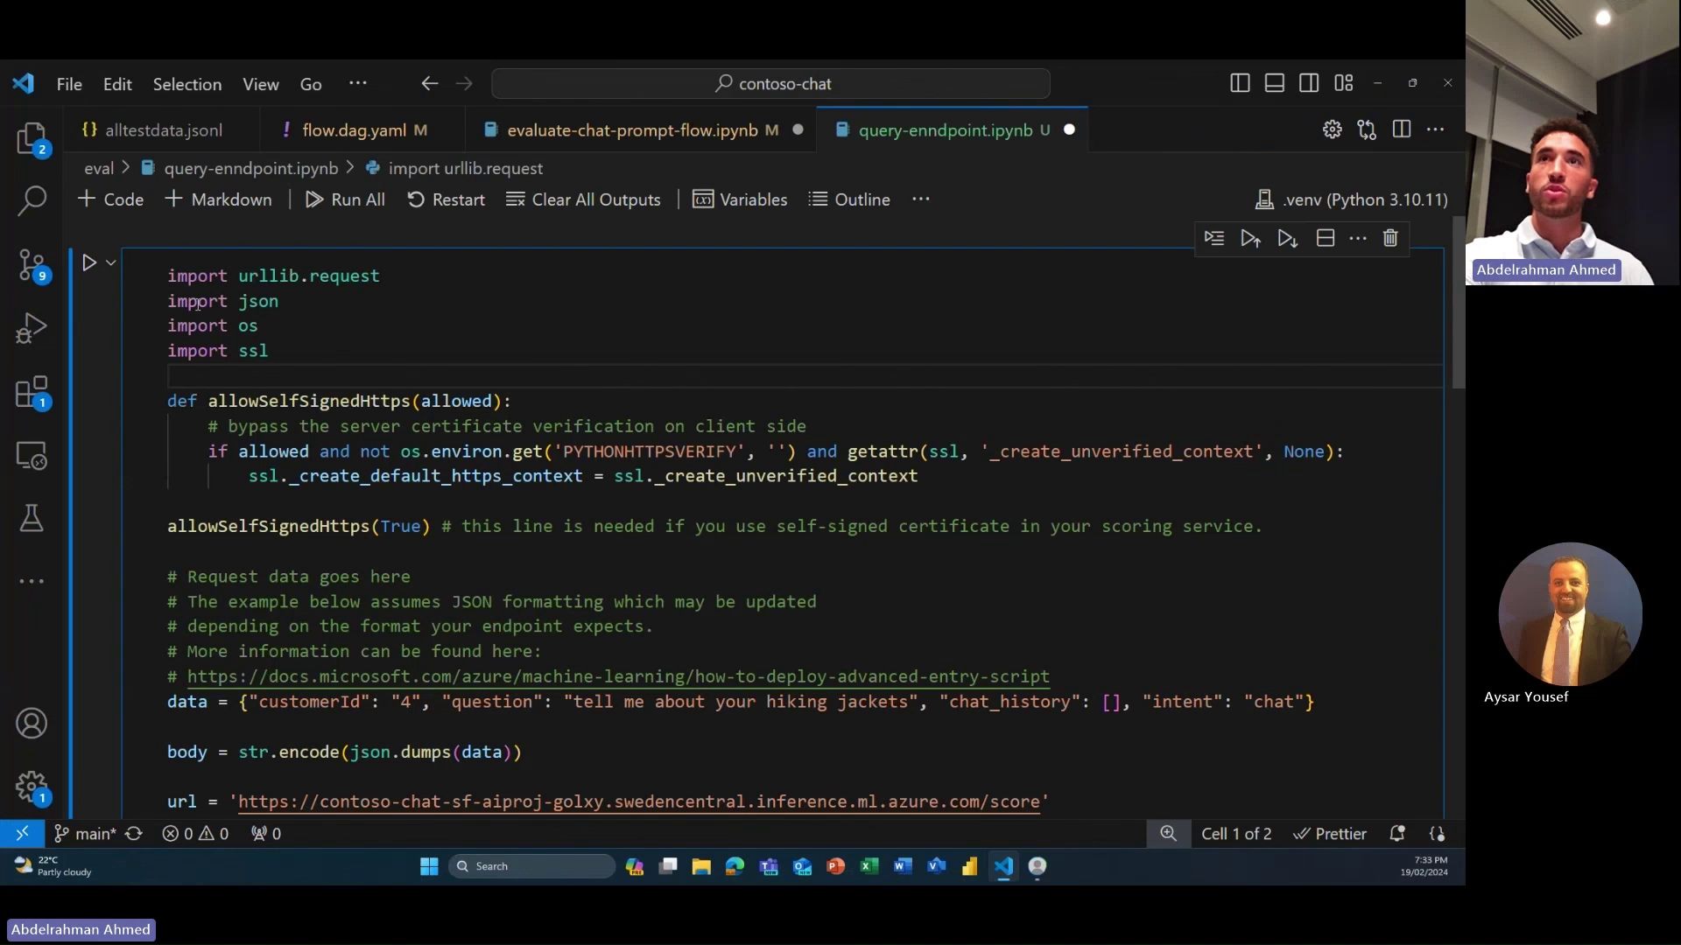
{"action": "scroll", "coordinate": [344, 474], "scroll_direction": "down", "scroll_amount": 1}
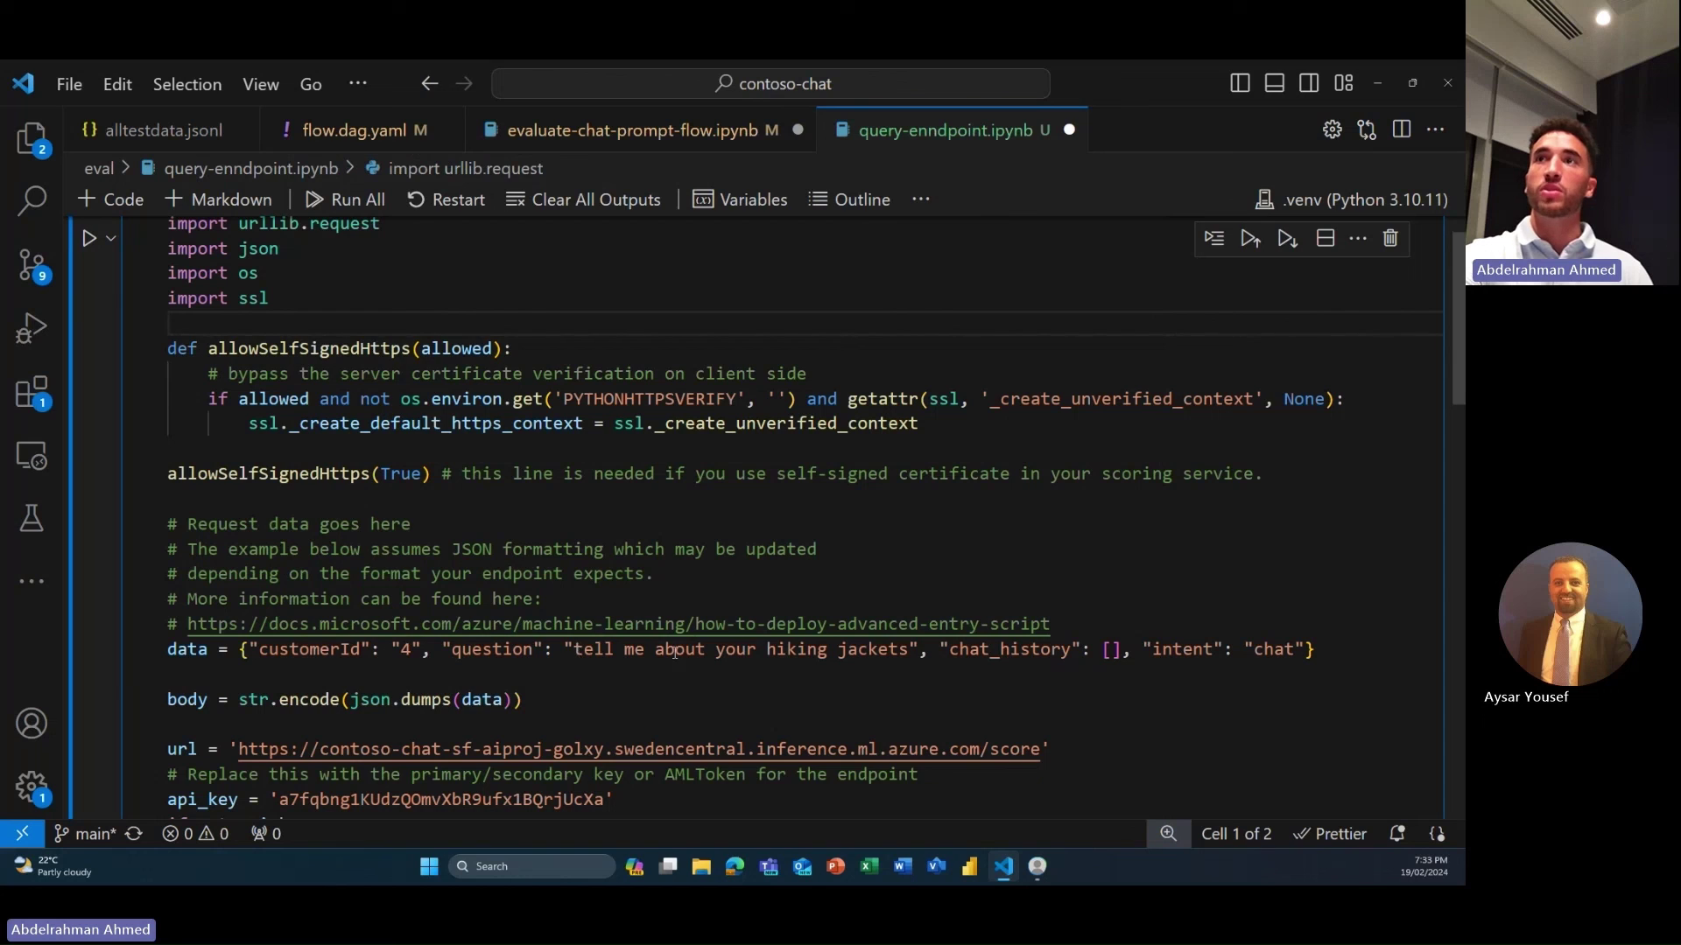
{"action": "left_click", "coordinate": [91, 250]}
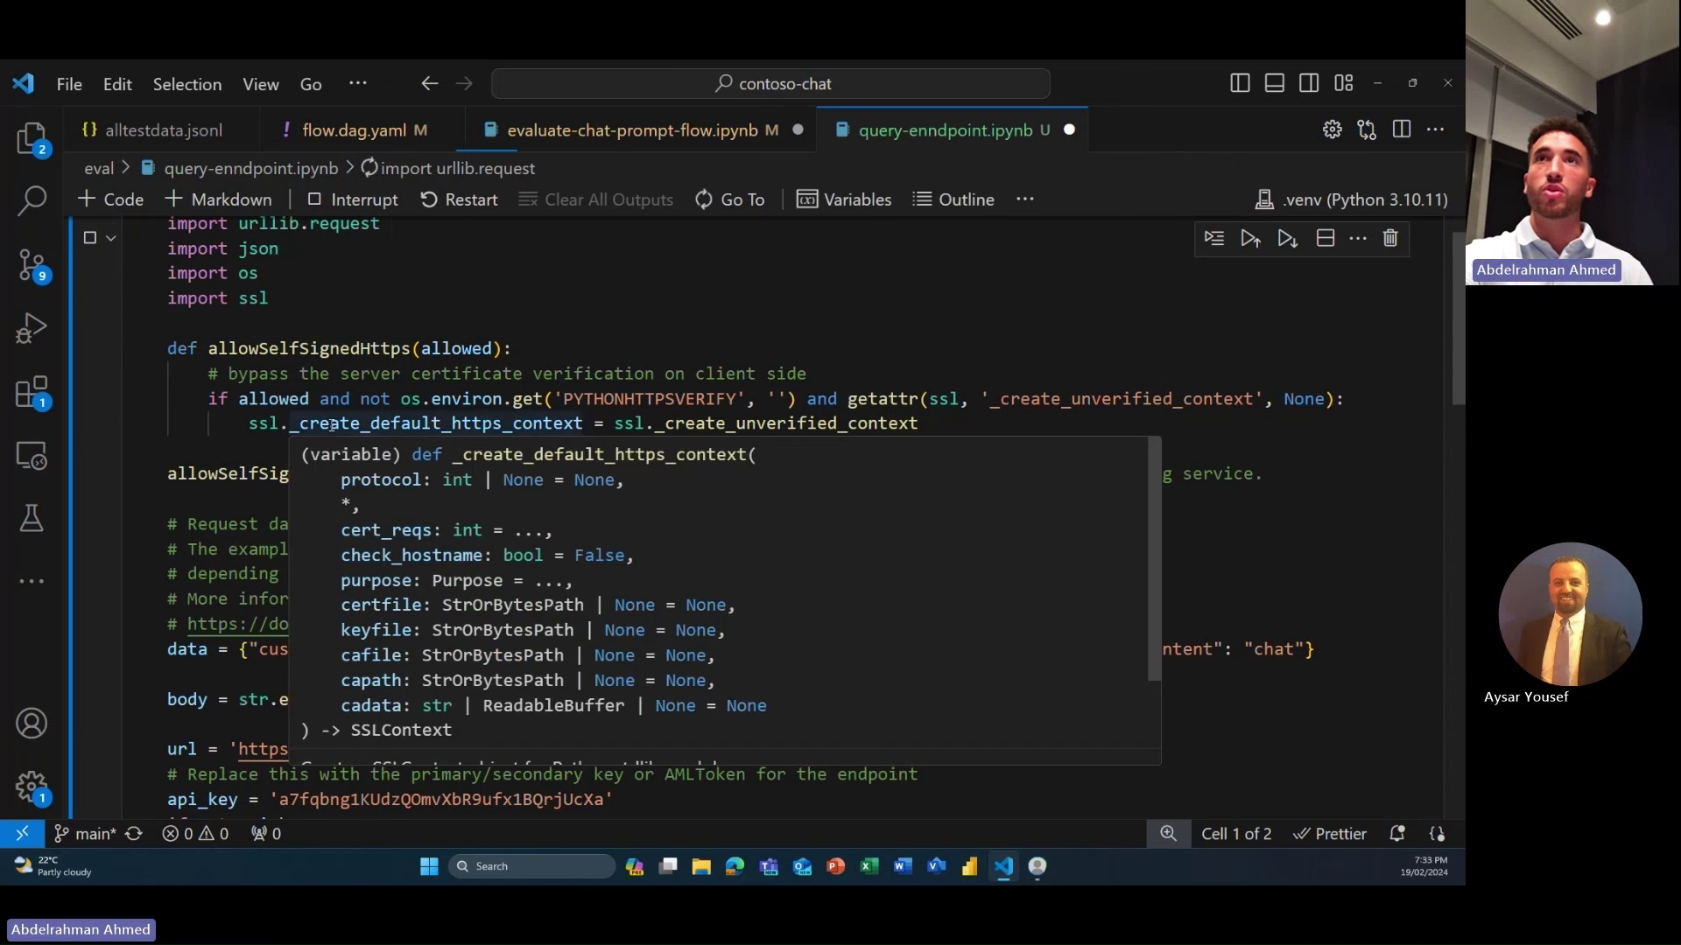
{"action": "scroll", "coordinate": [332, 425], "scroll_direction": "down", "scroll_amount": 2}
{"action": "scroll", "coordinate": [332, 425], "scroll_direction": "down", "scroll_amount": 7}
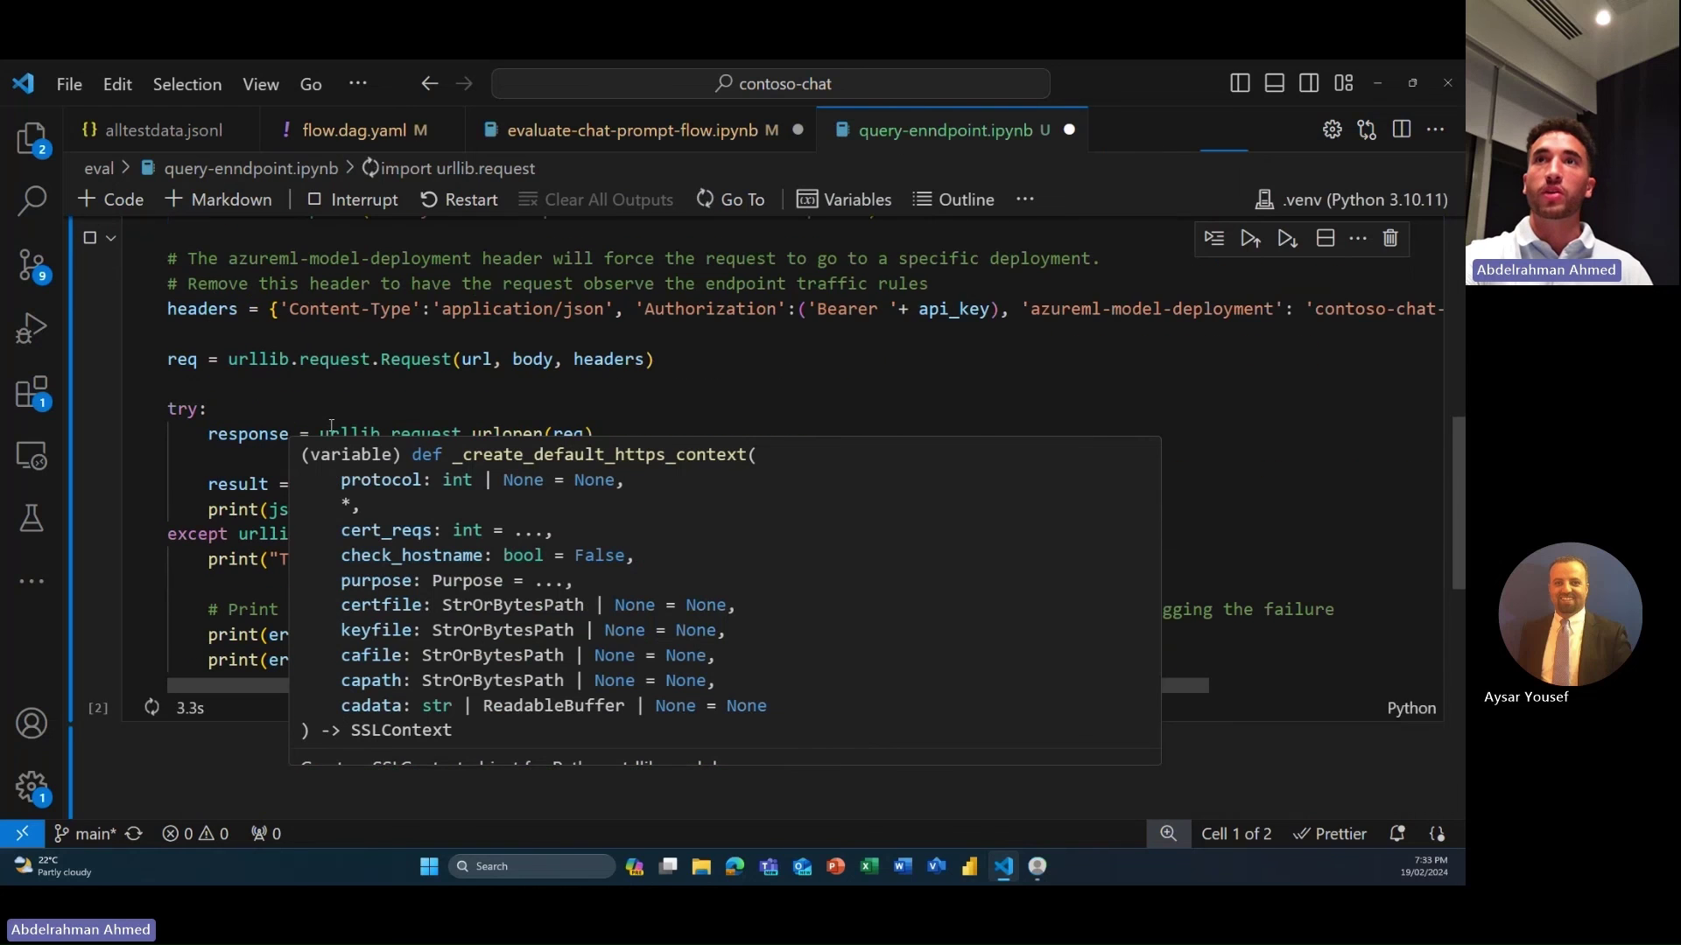
{"action": "scroll", "coordinate": [331, 425], "scroll_direction": "down", "scroll_amount": 3}
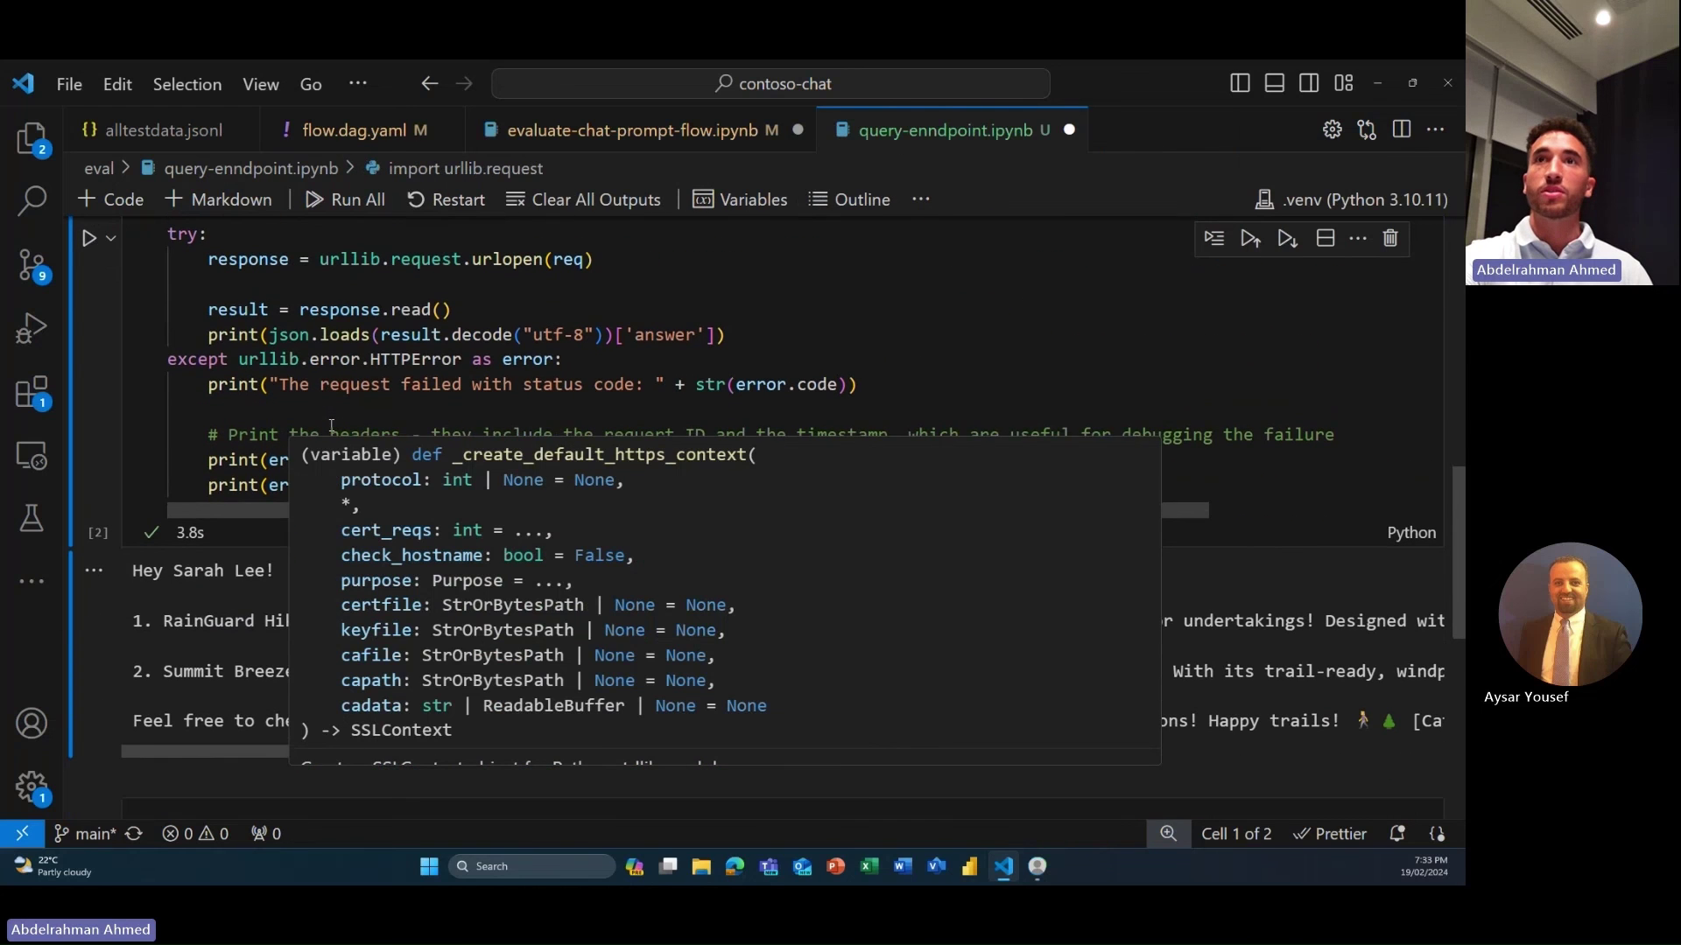